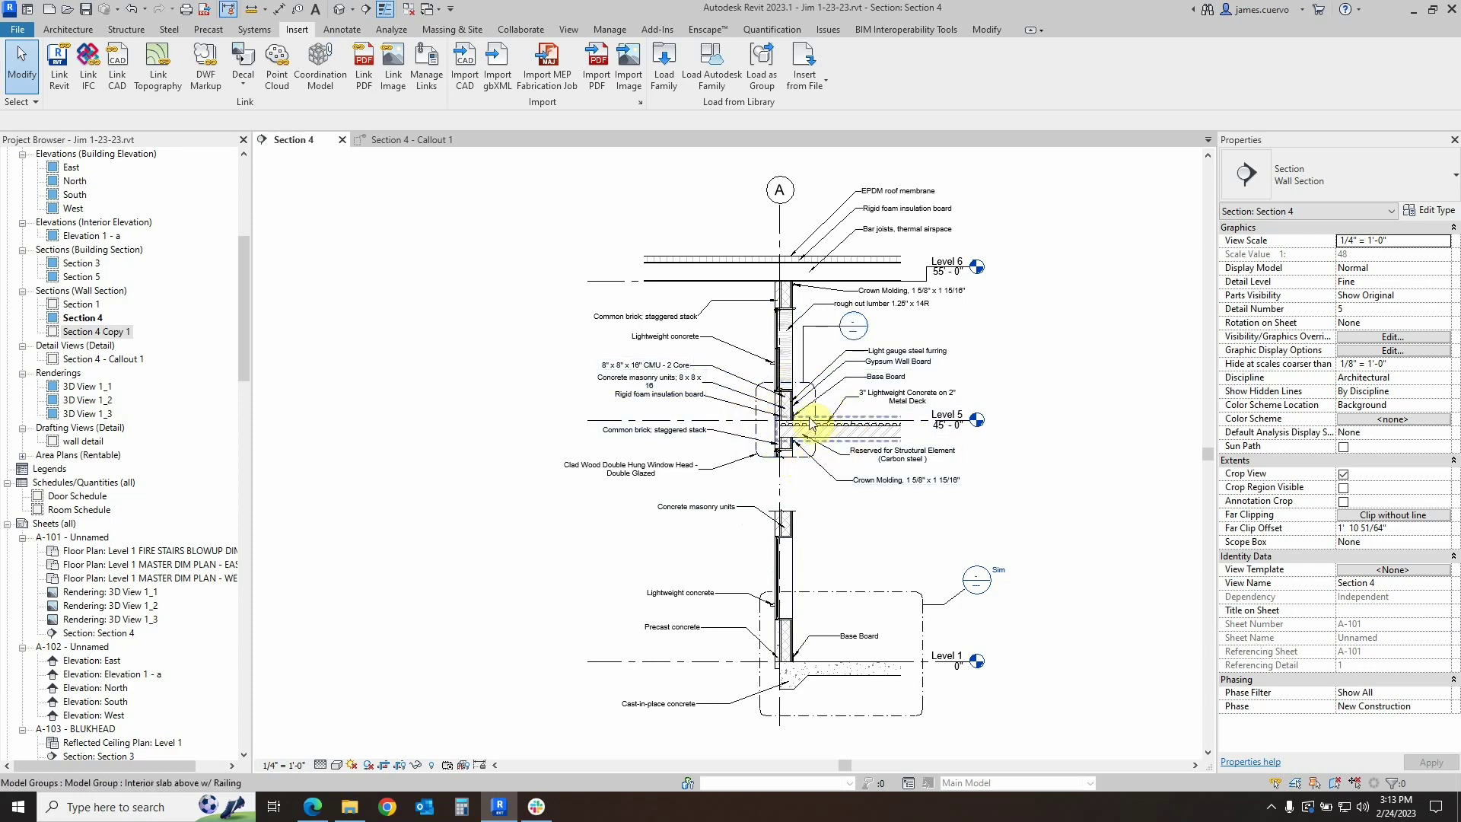
Open the Section 4 - Callout 1 detail view and zoom in
click(395, 143)
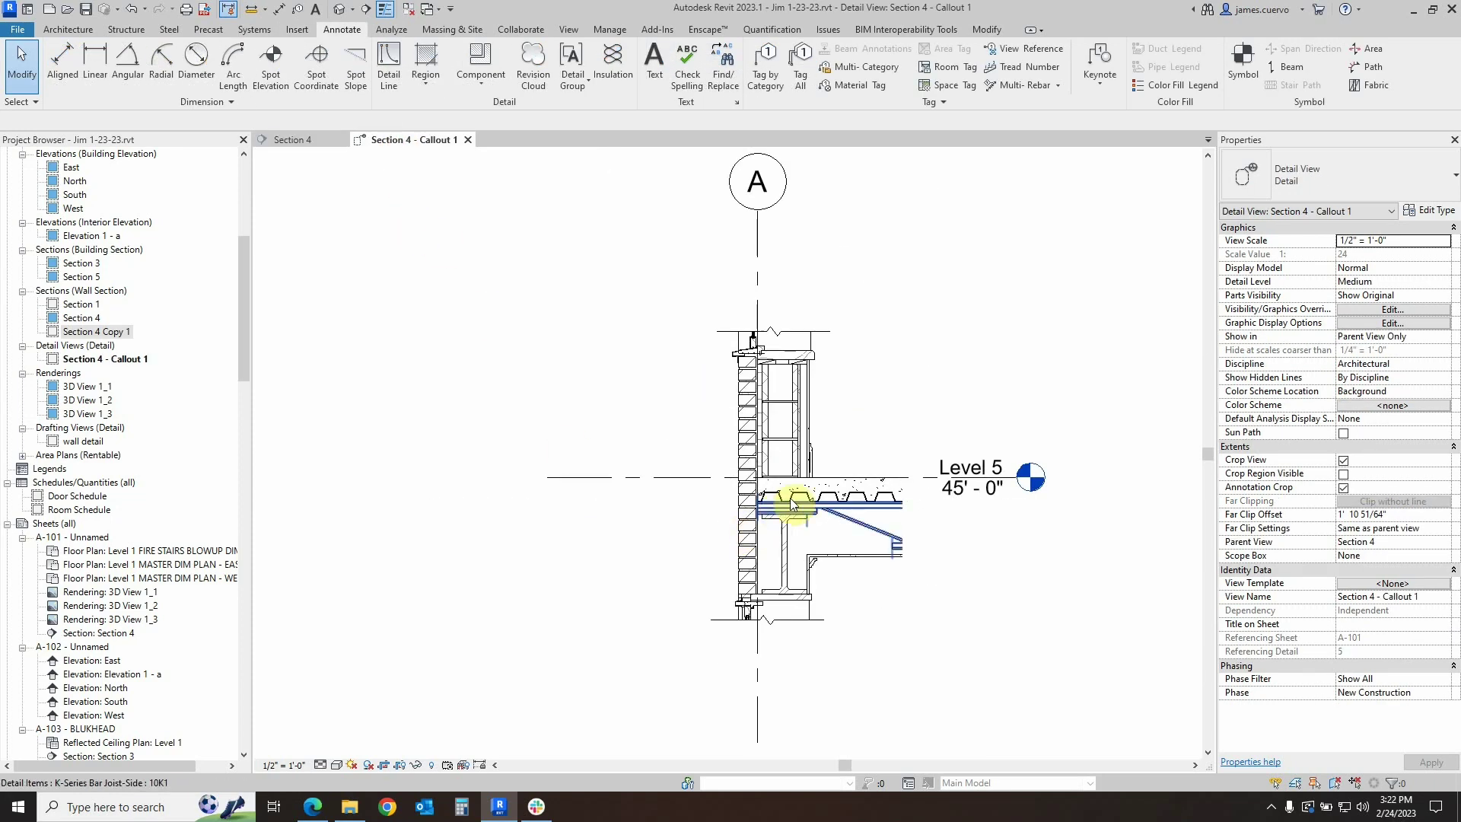
scroll(799, 501, up, 1)
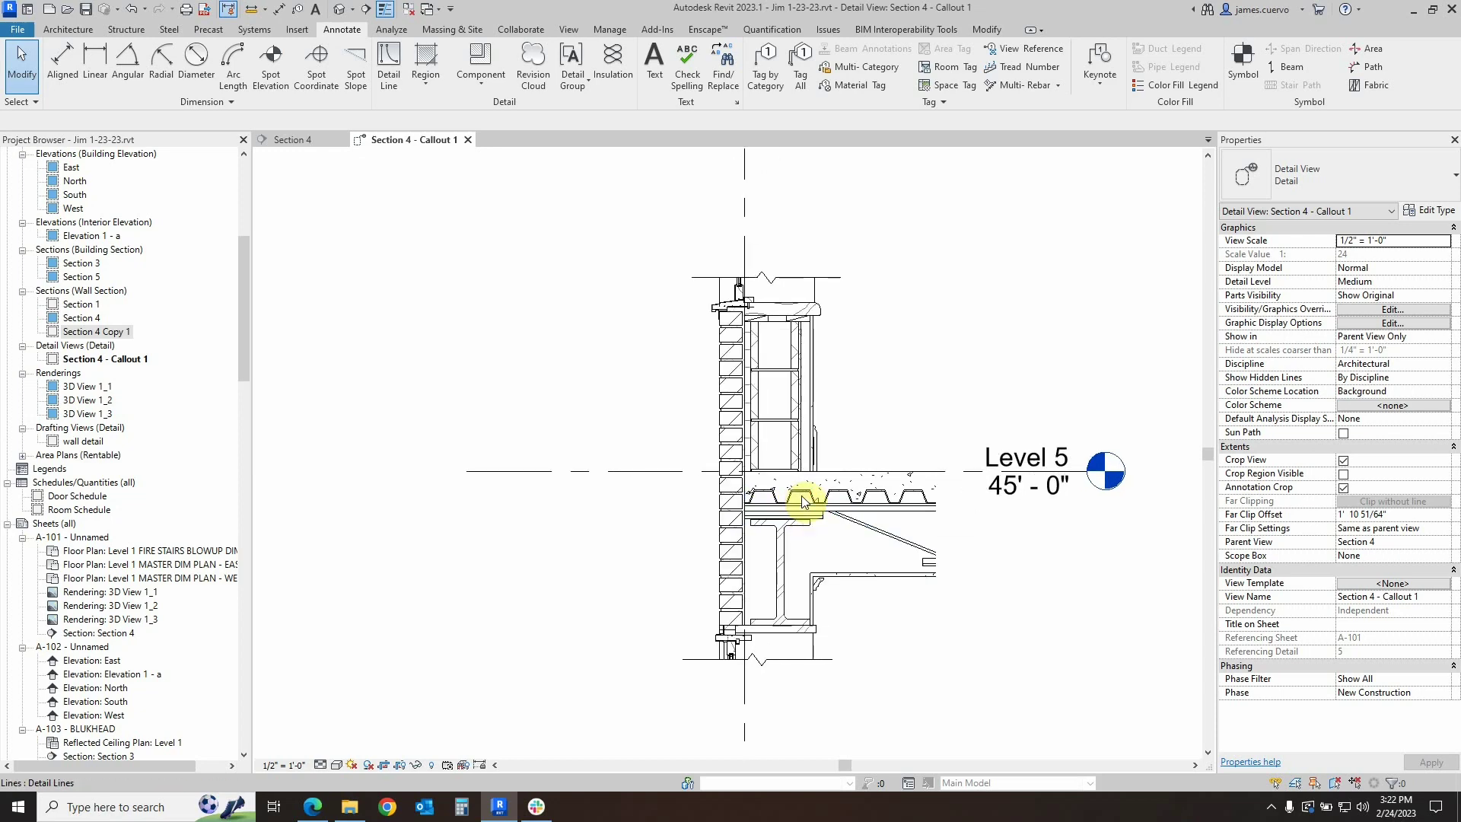
scroll(800, 502, up, 1)
scroll(803, 502, up, 1)
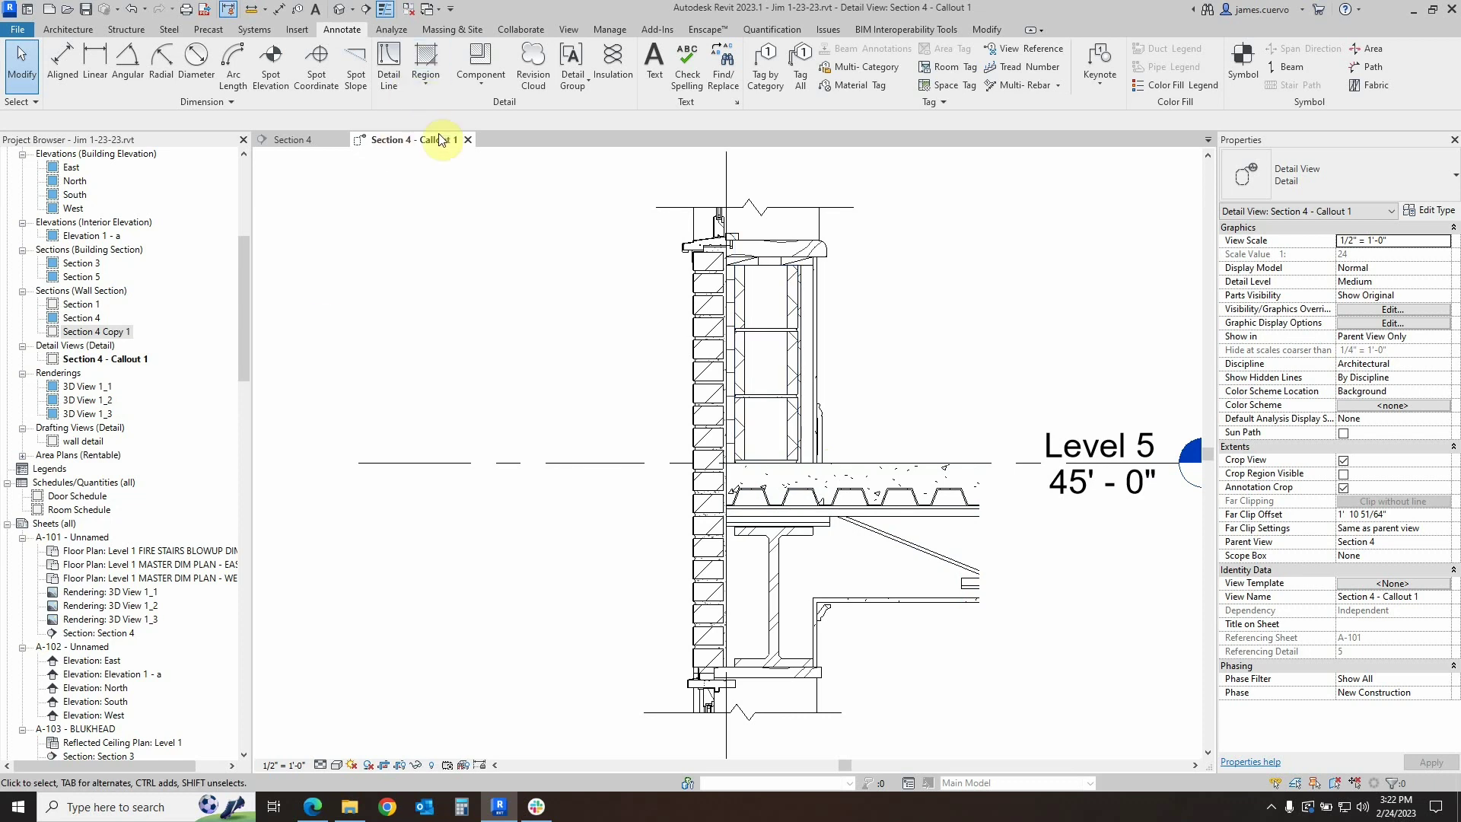
Switch to the Annotate tab and zoom and pan until Level 5 is fully visible
click(423, 89)
click(489, 390)
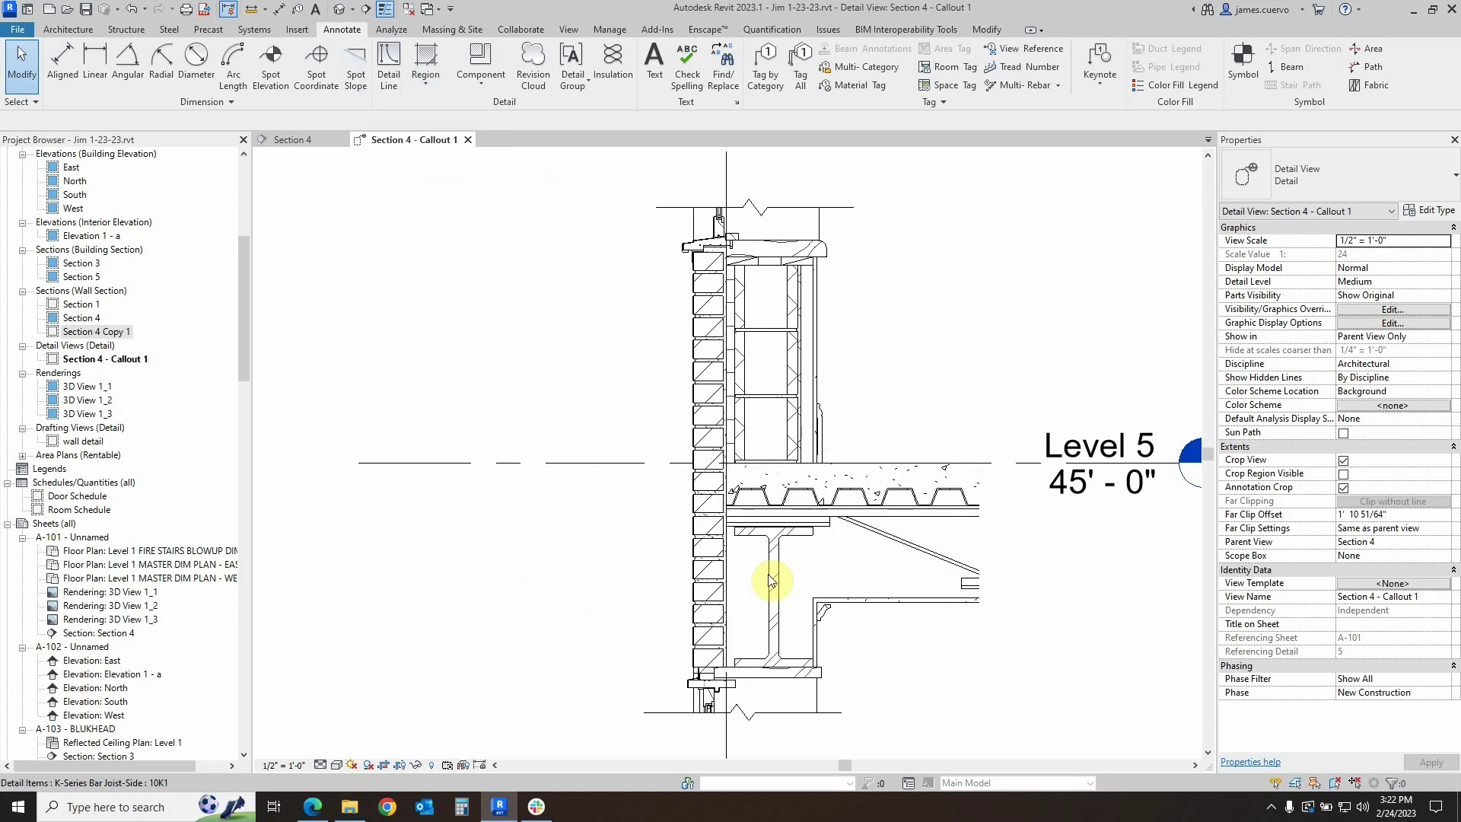
scroll(760, 502, up, 2)
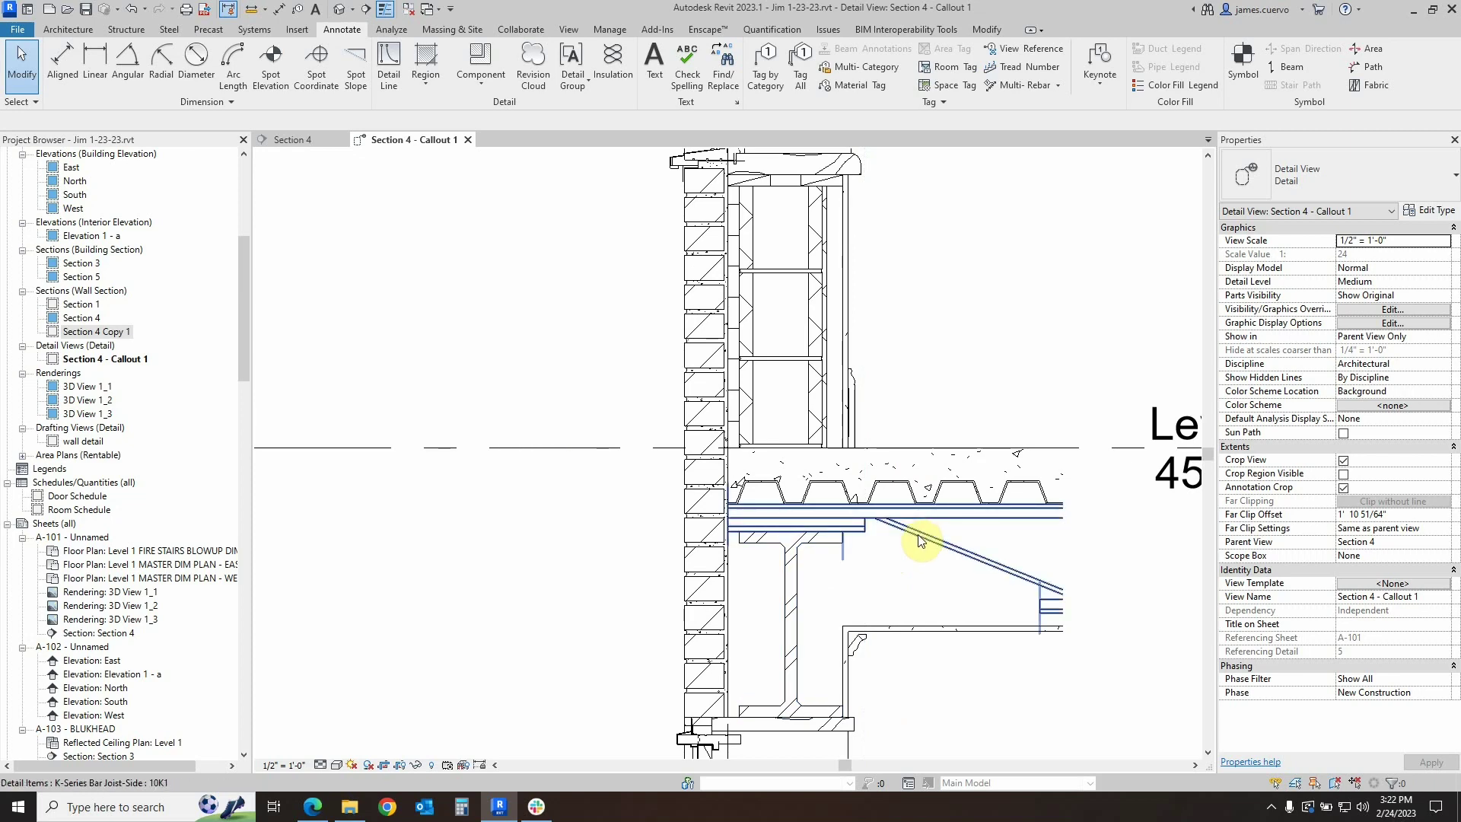
scroll(700, 670, down, 2)
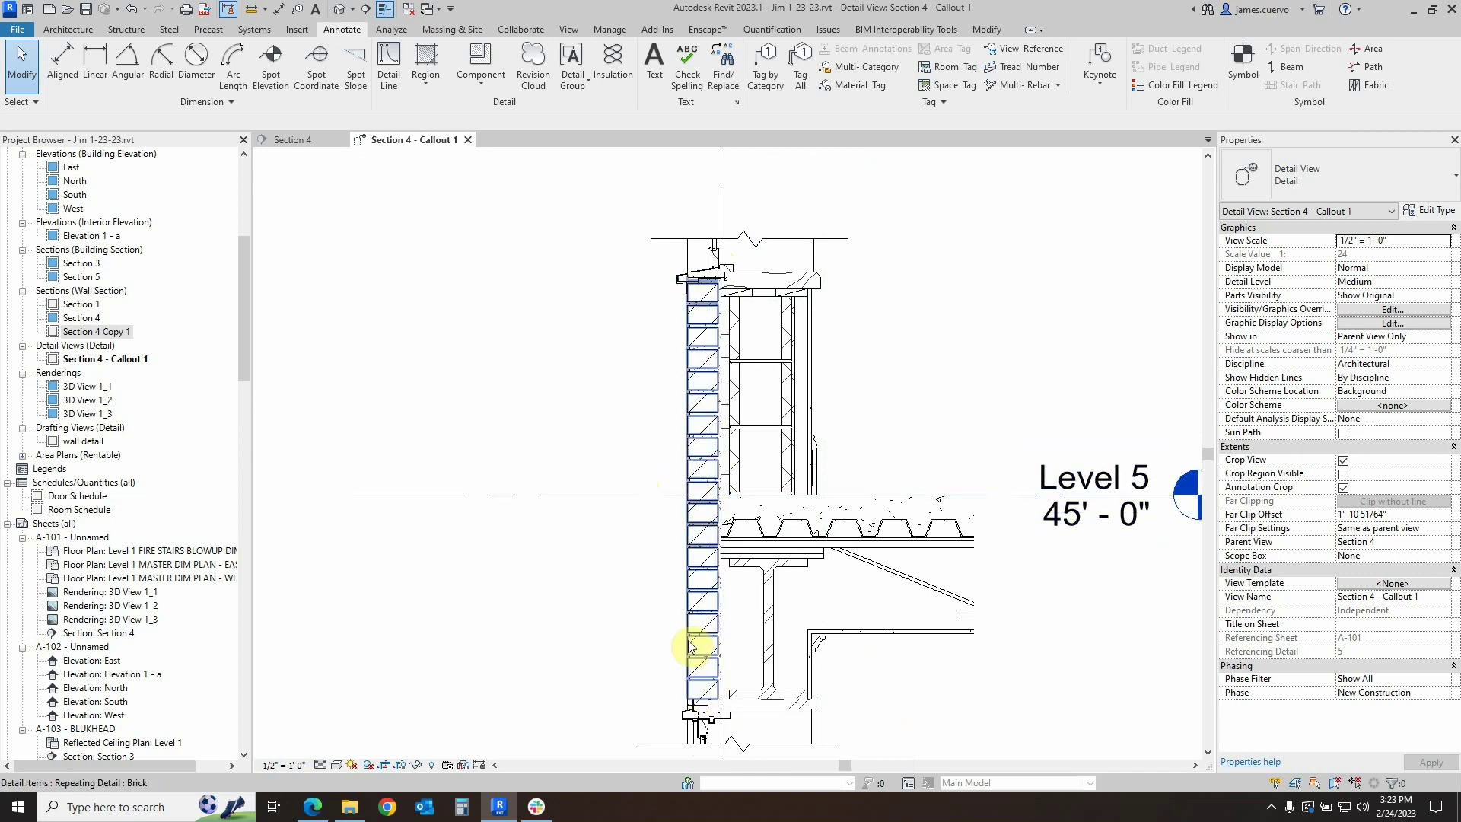
scroll(684, 498, up, 1)
scroll(689, 499, up, 3)
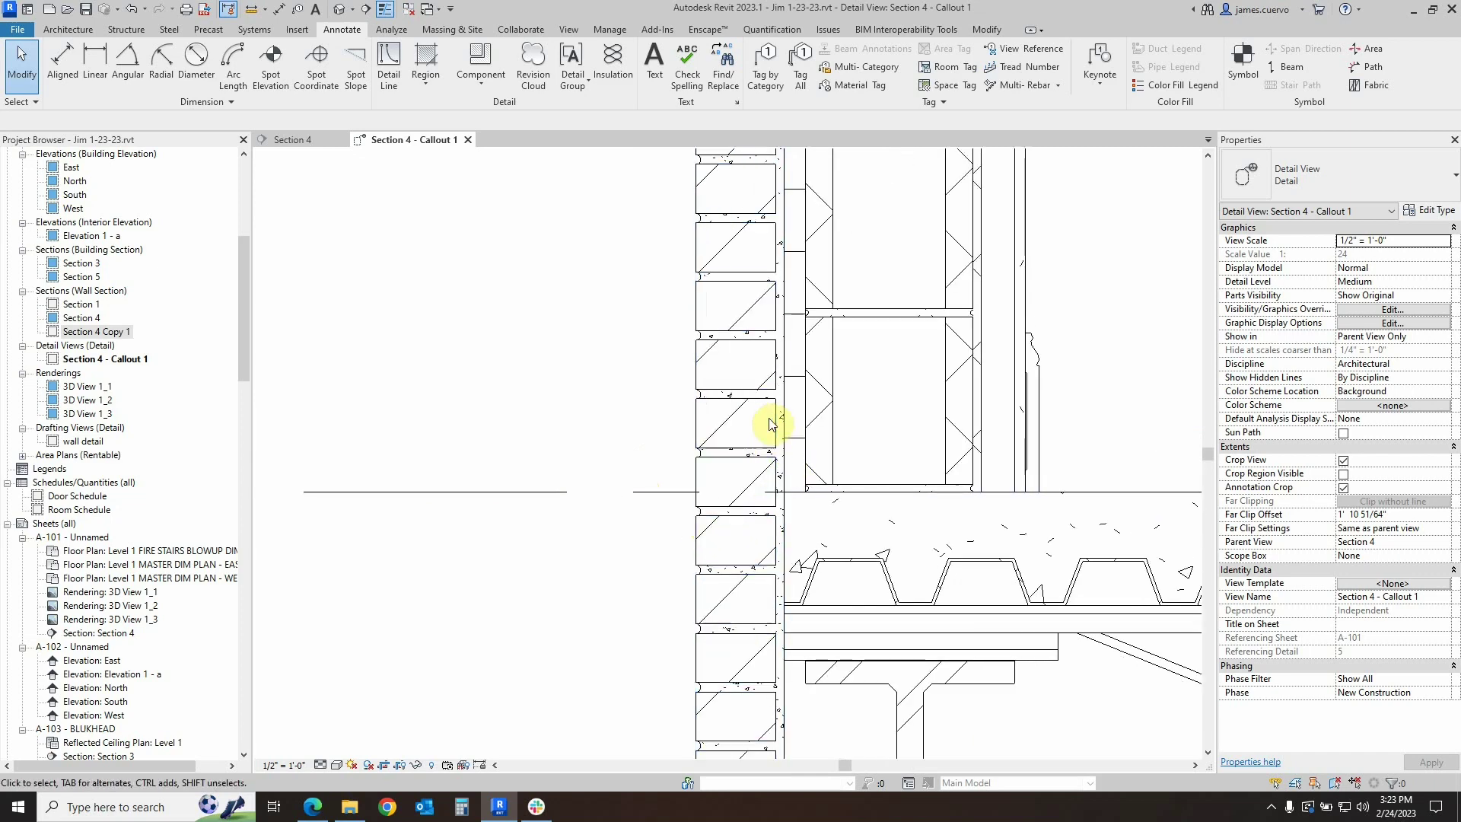
scroll(891, 335, down, 5)
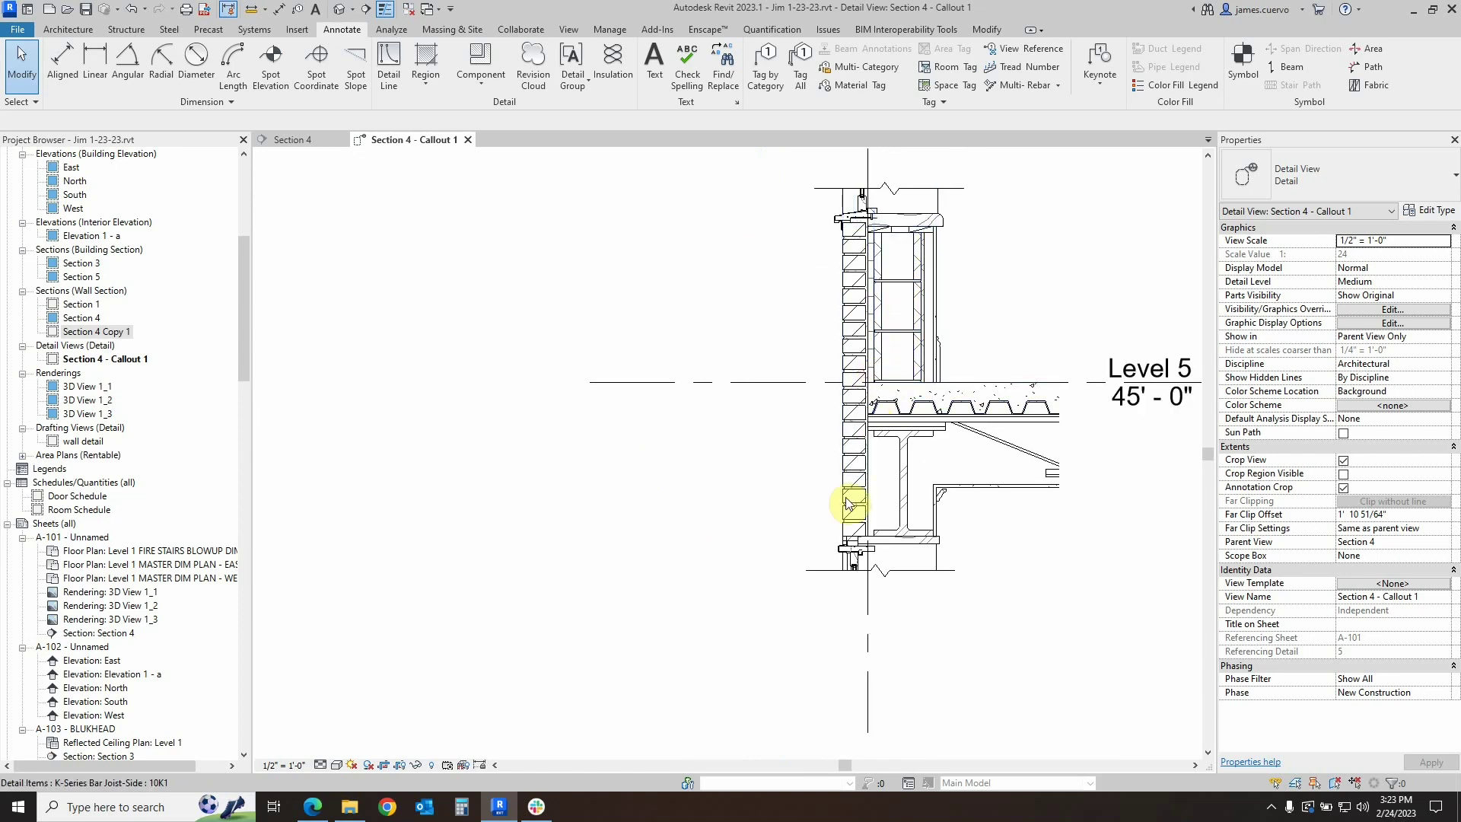
middle_drag(747, 499, 658, 622)
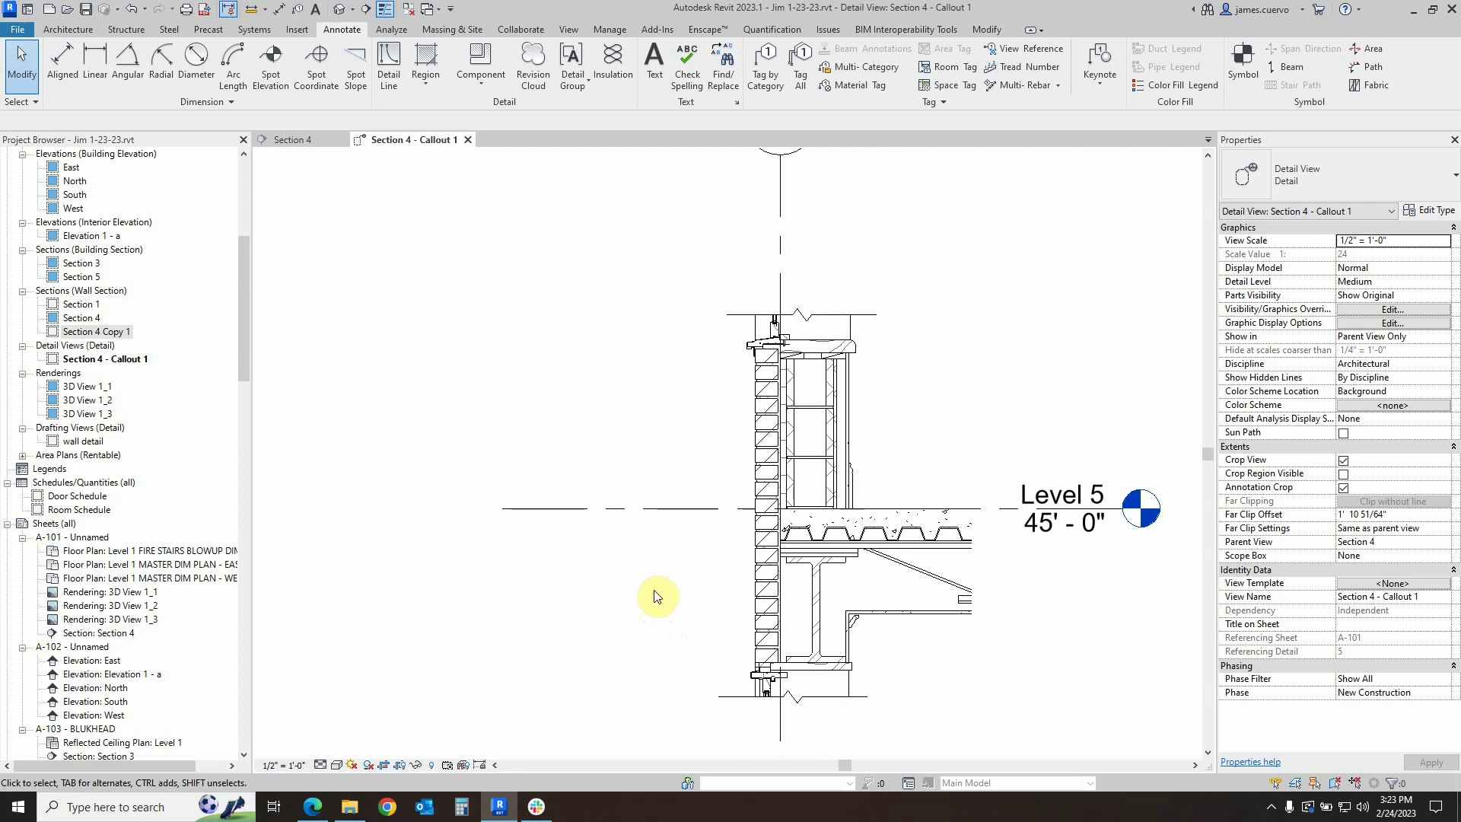
Place an element keynote (08 52 00.A6) on the window sill with its tag to the left
click(1270, 806)
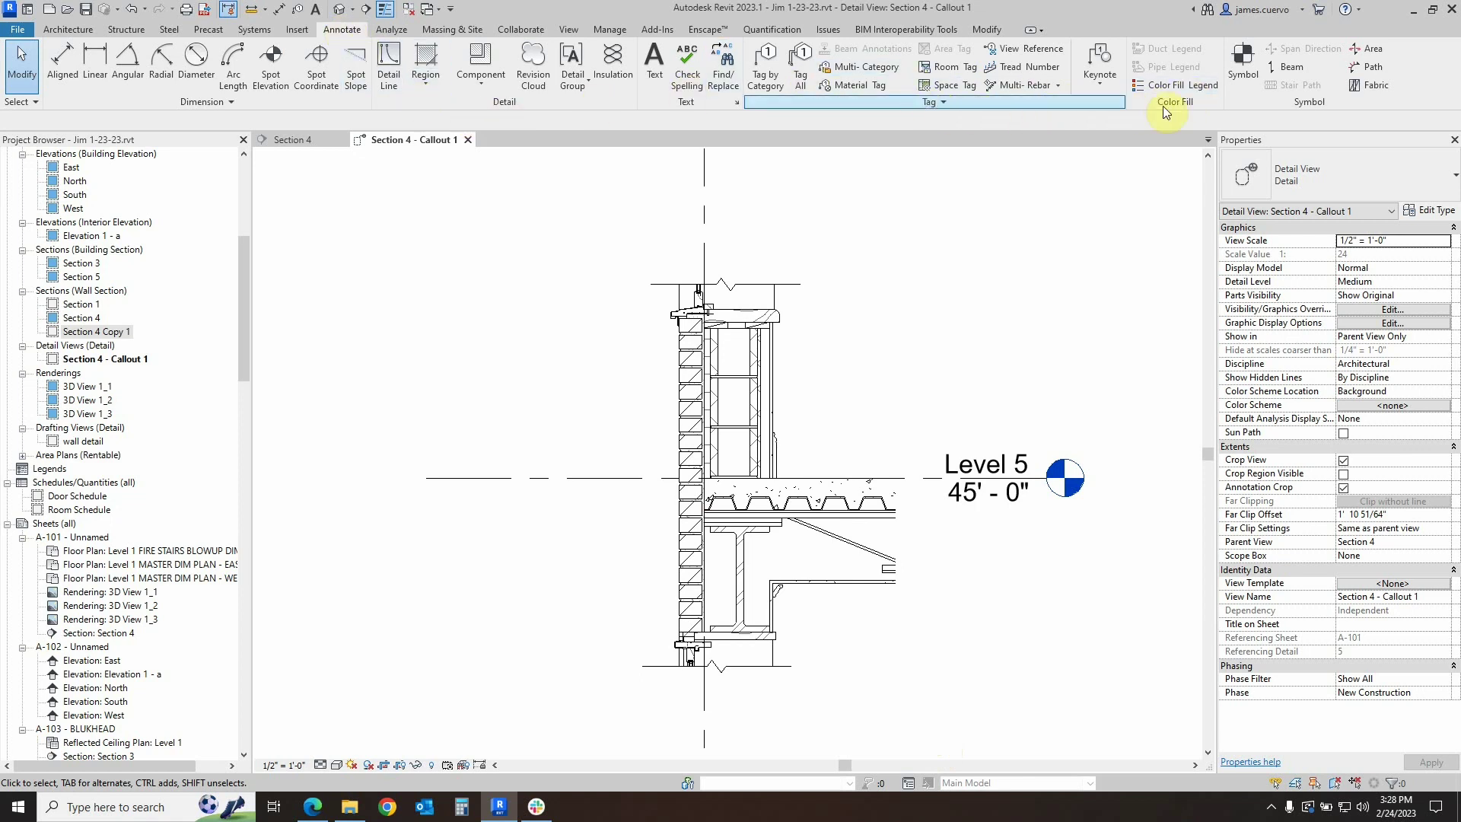
click(1102, 85)
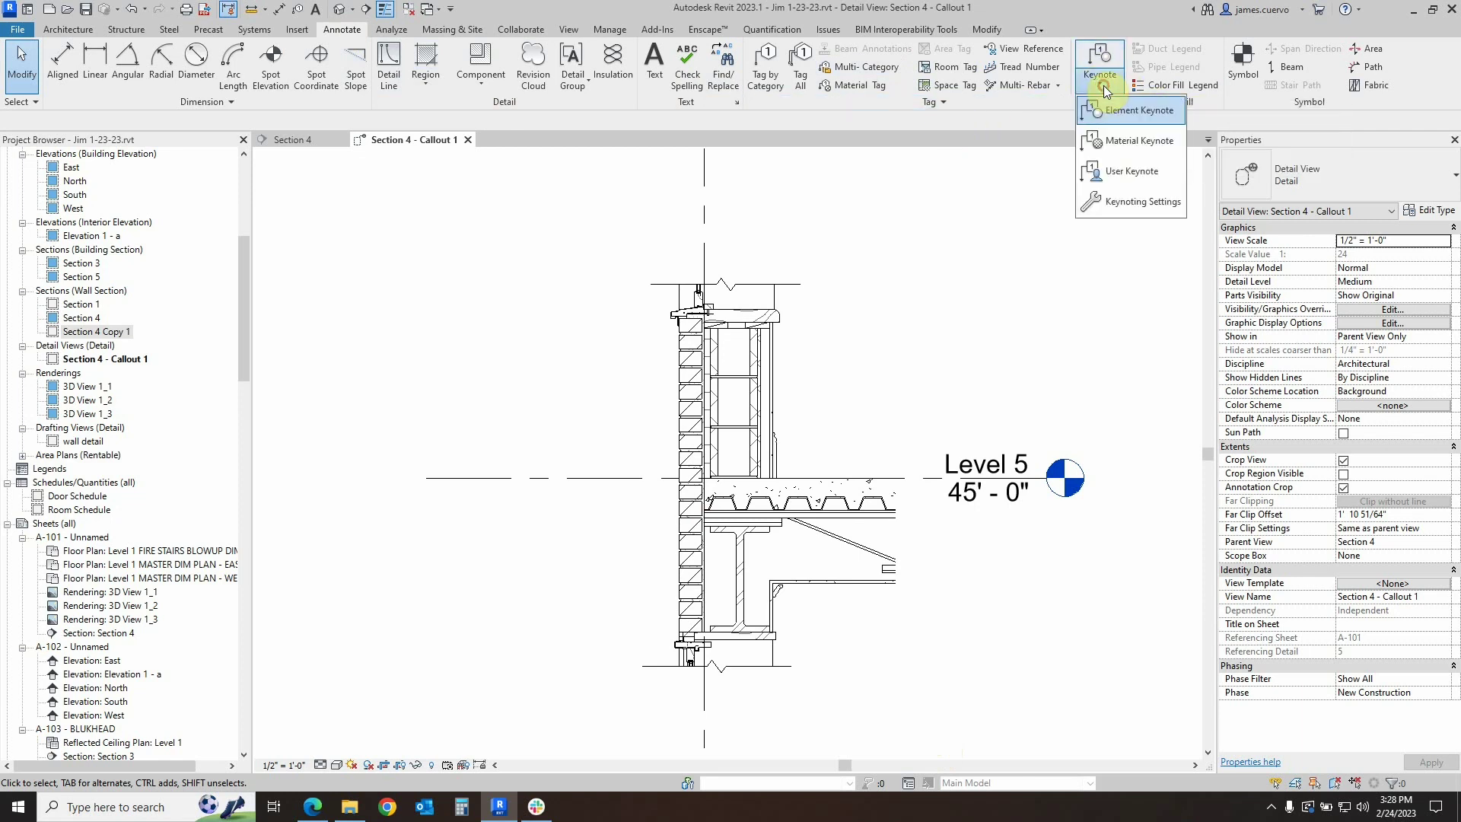
click(1130, 115)
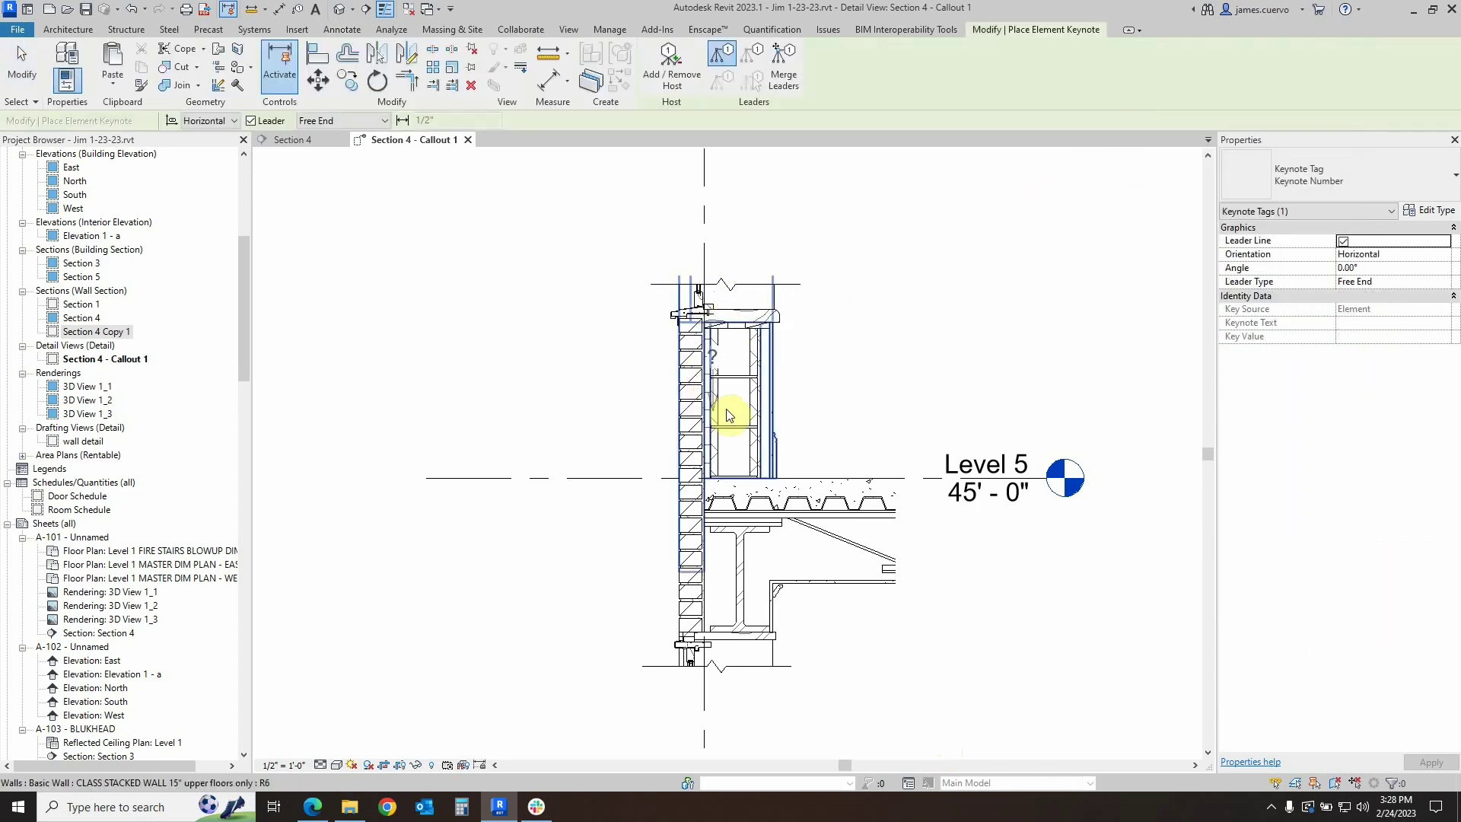
click(700, 301)
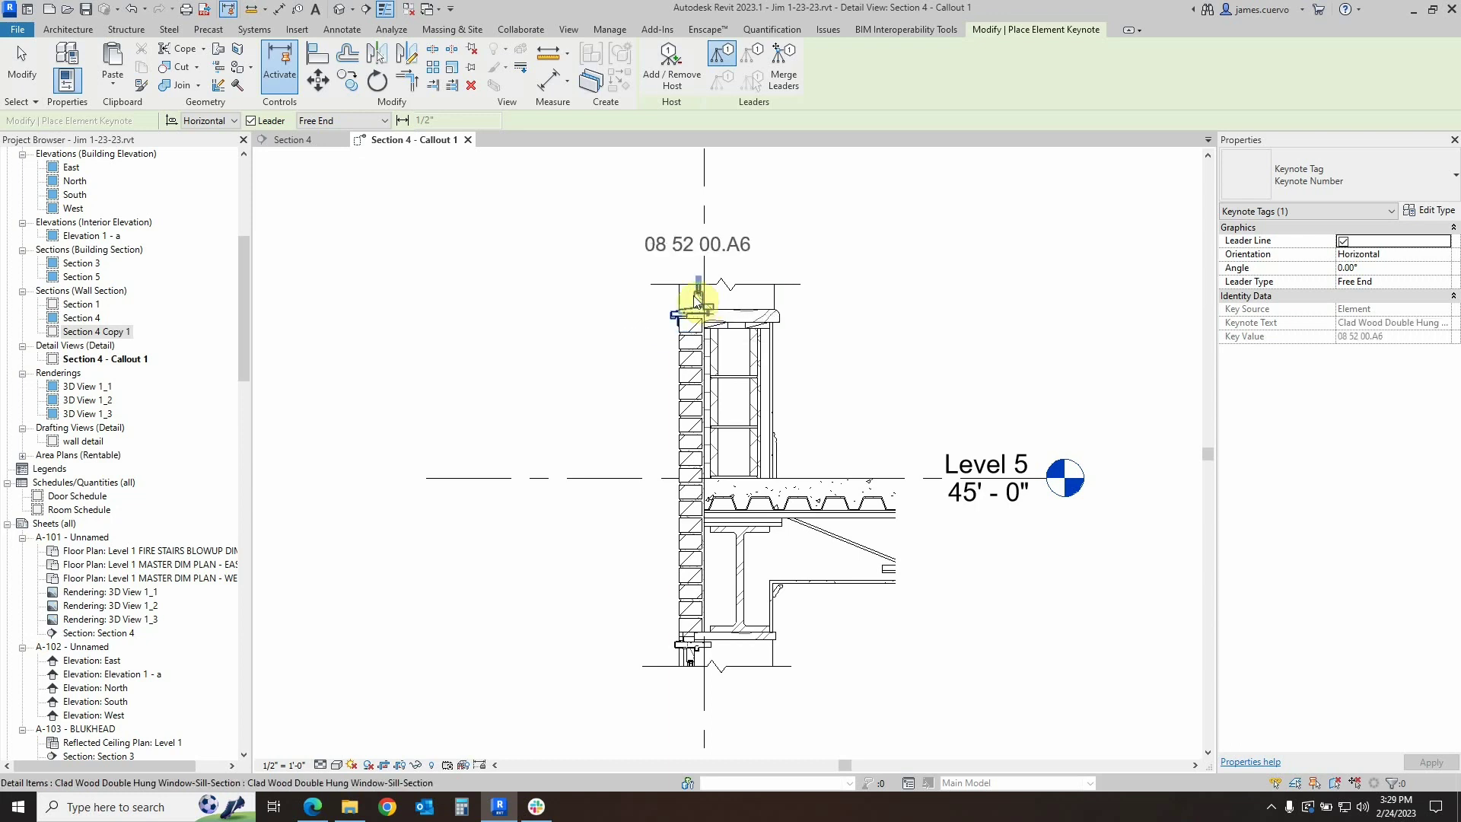
click(699, 300)
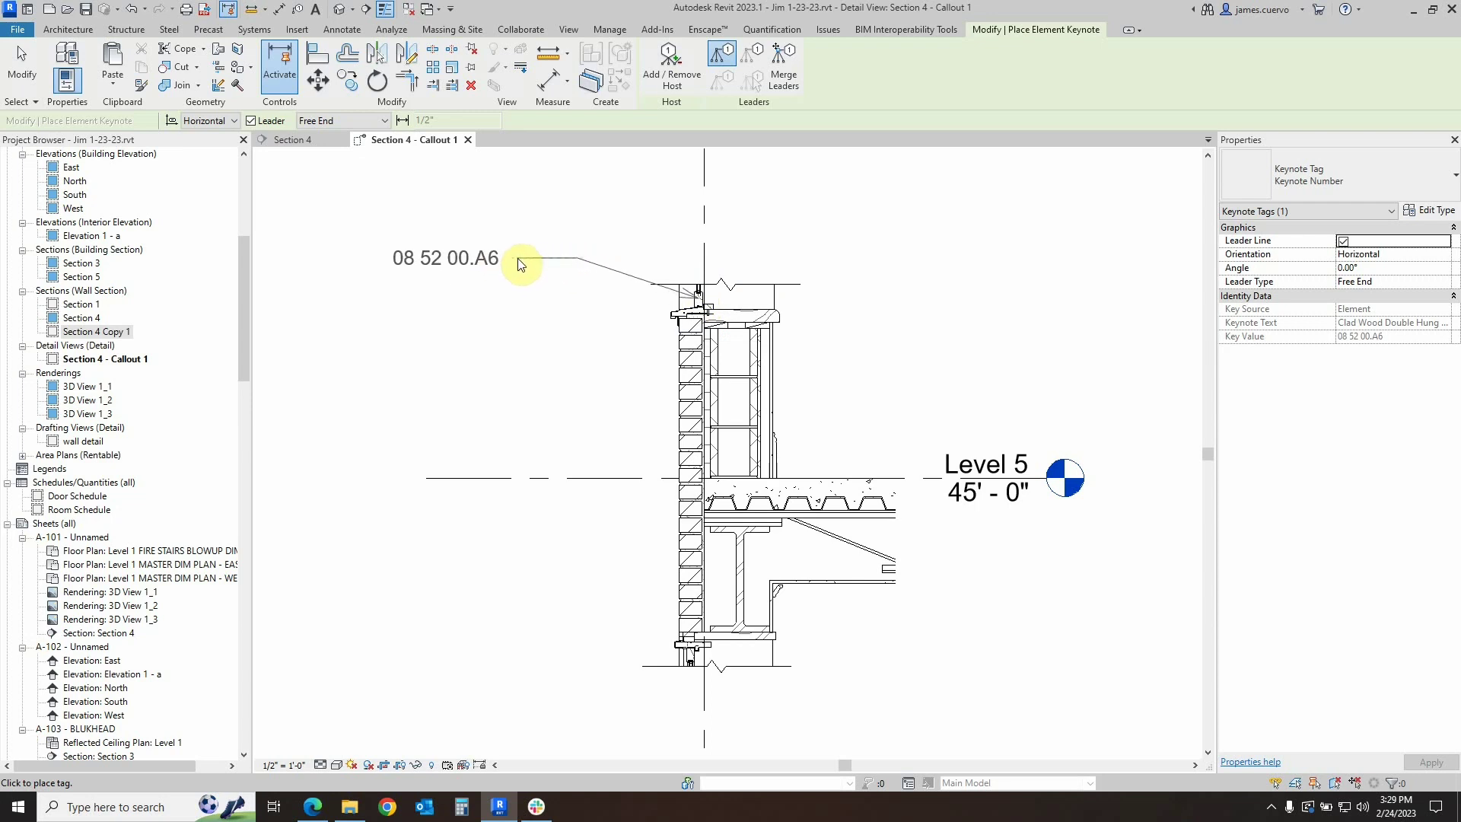
click(518, 263)
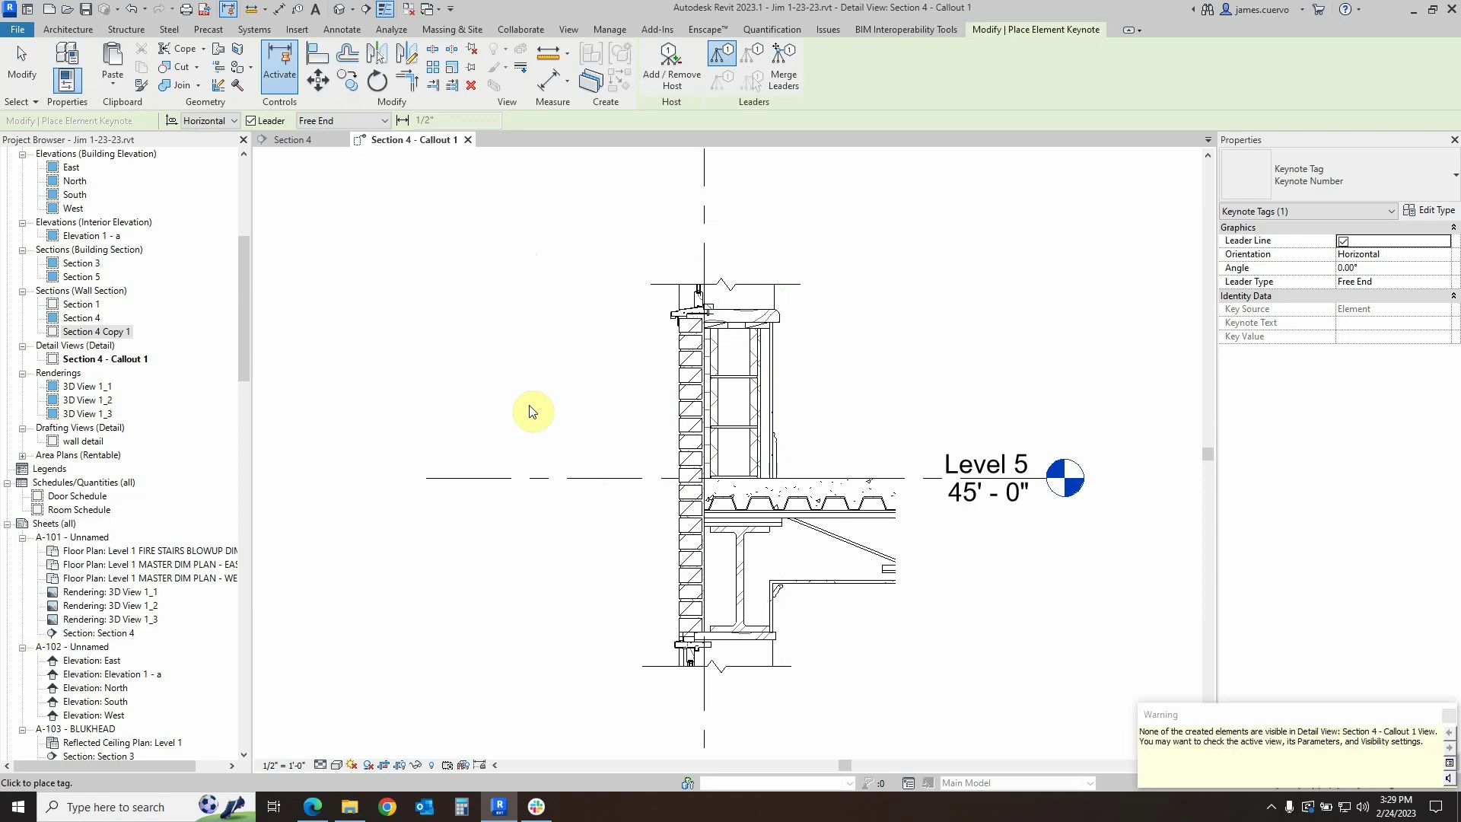
key(Escape)
key(Escape)
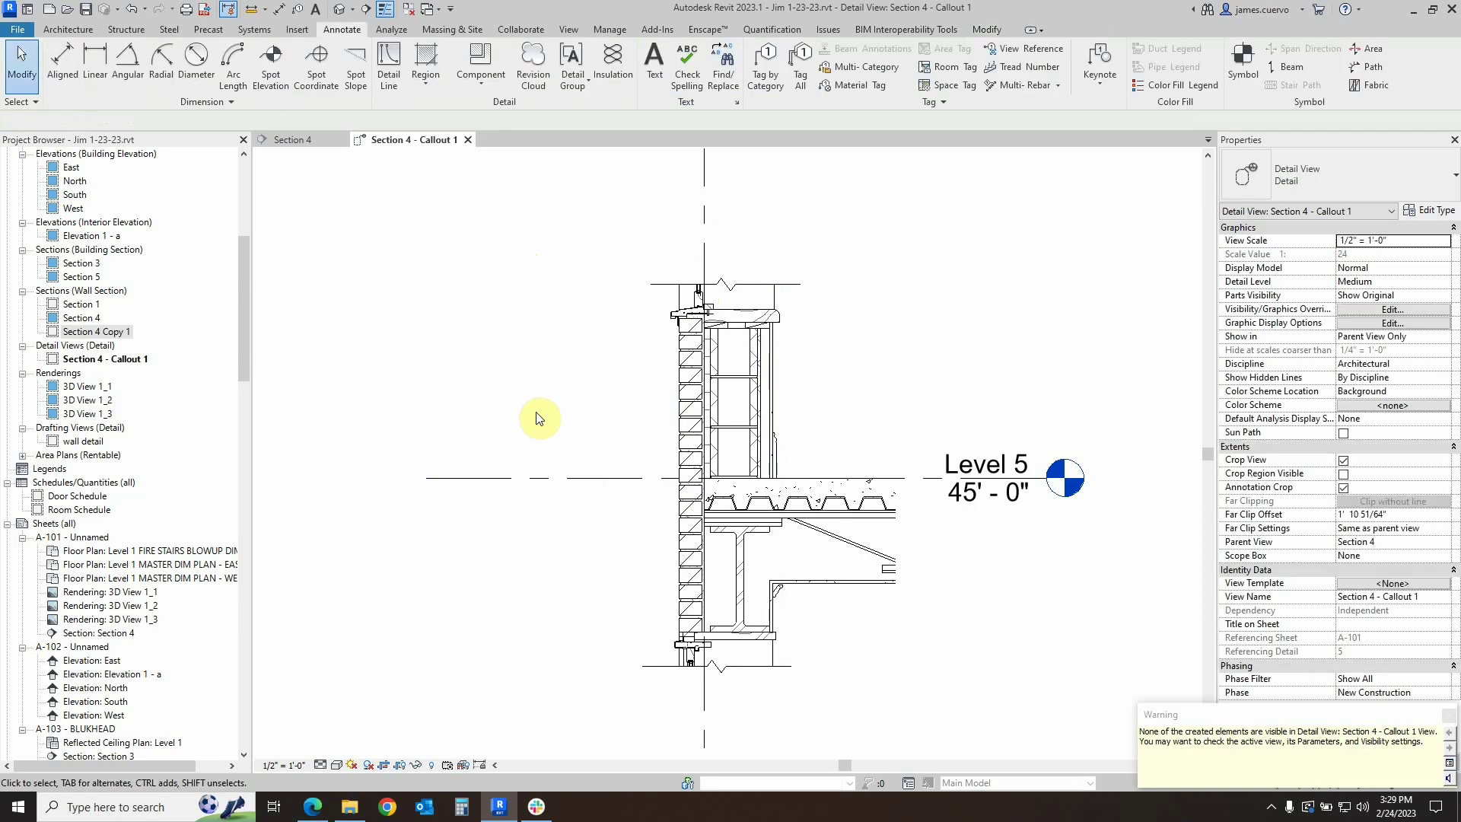
Show the crop region and widen the annotation crop leftward to reveal the sill keynote
click(400, 765)
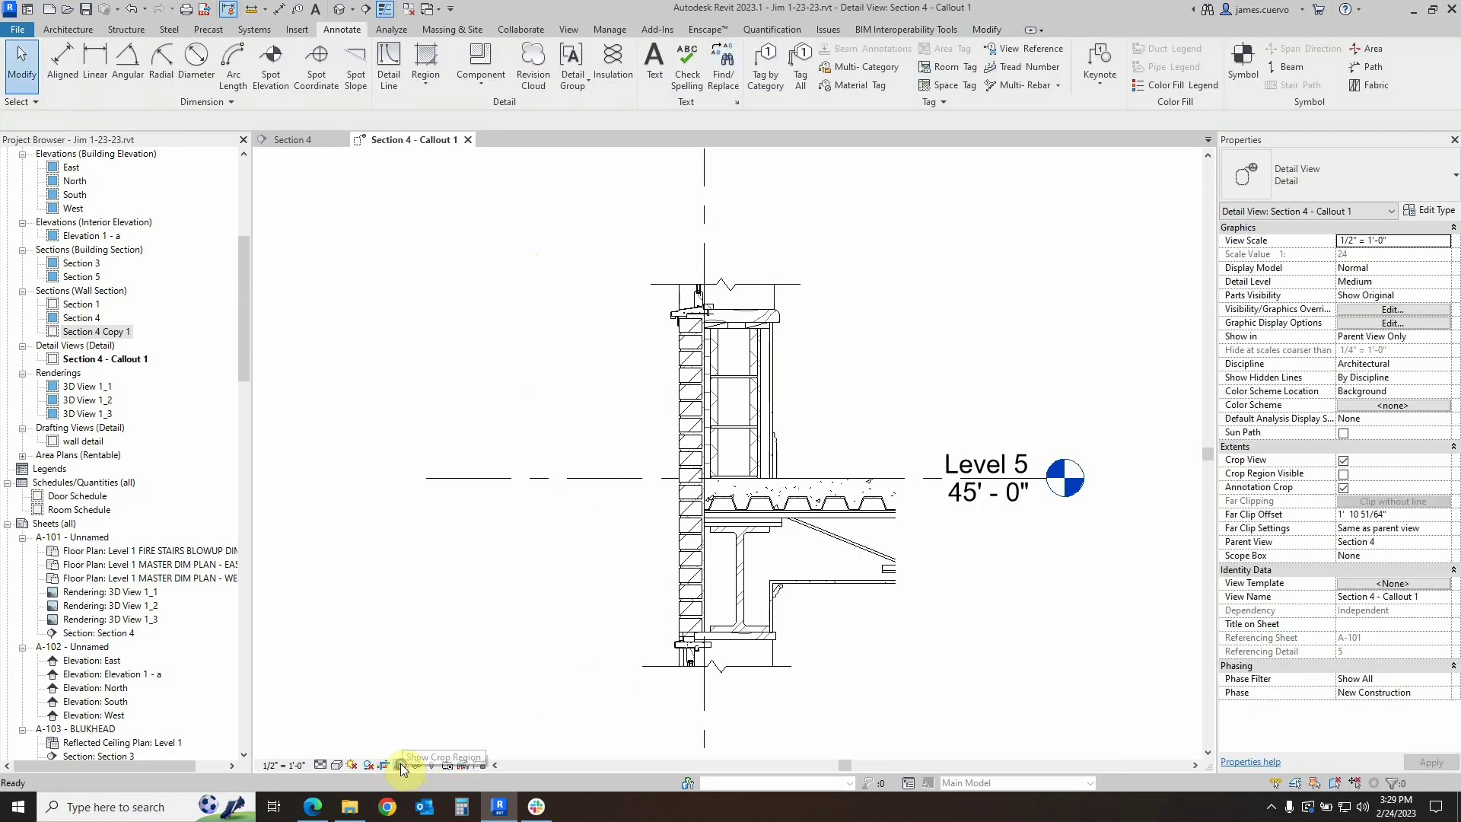
scroll(553, 431, down, 2)
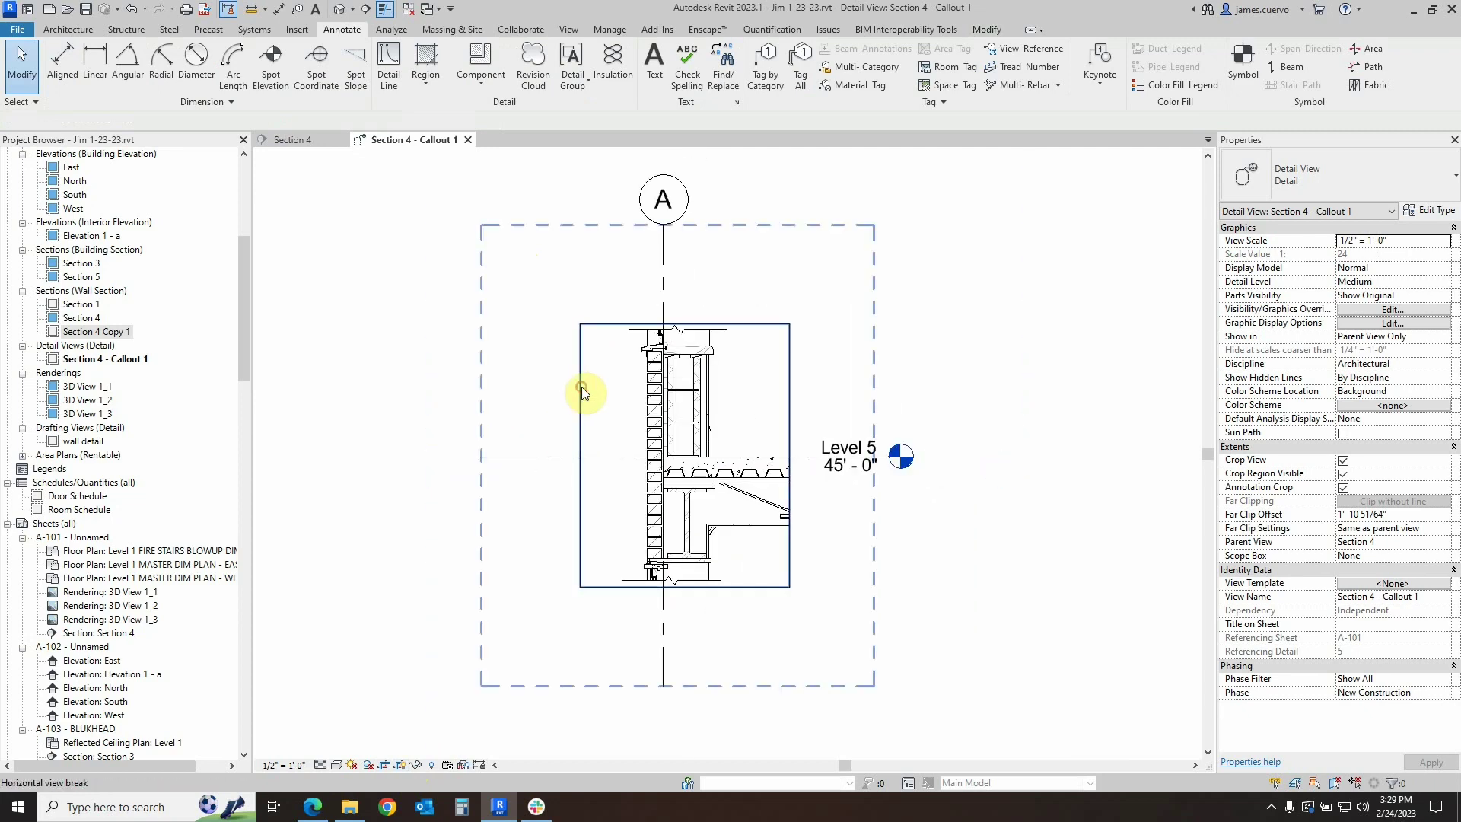
click(581, 386)
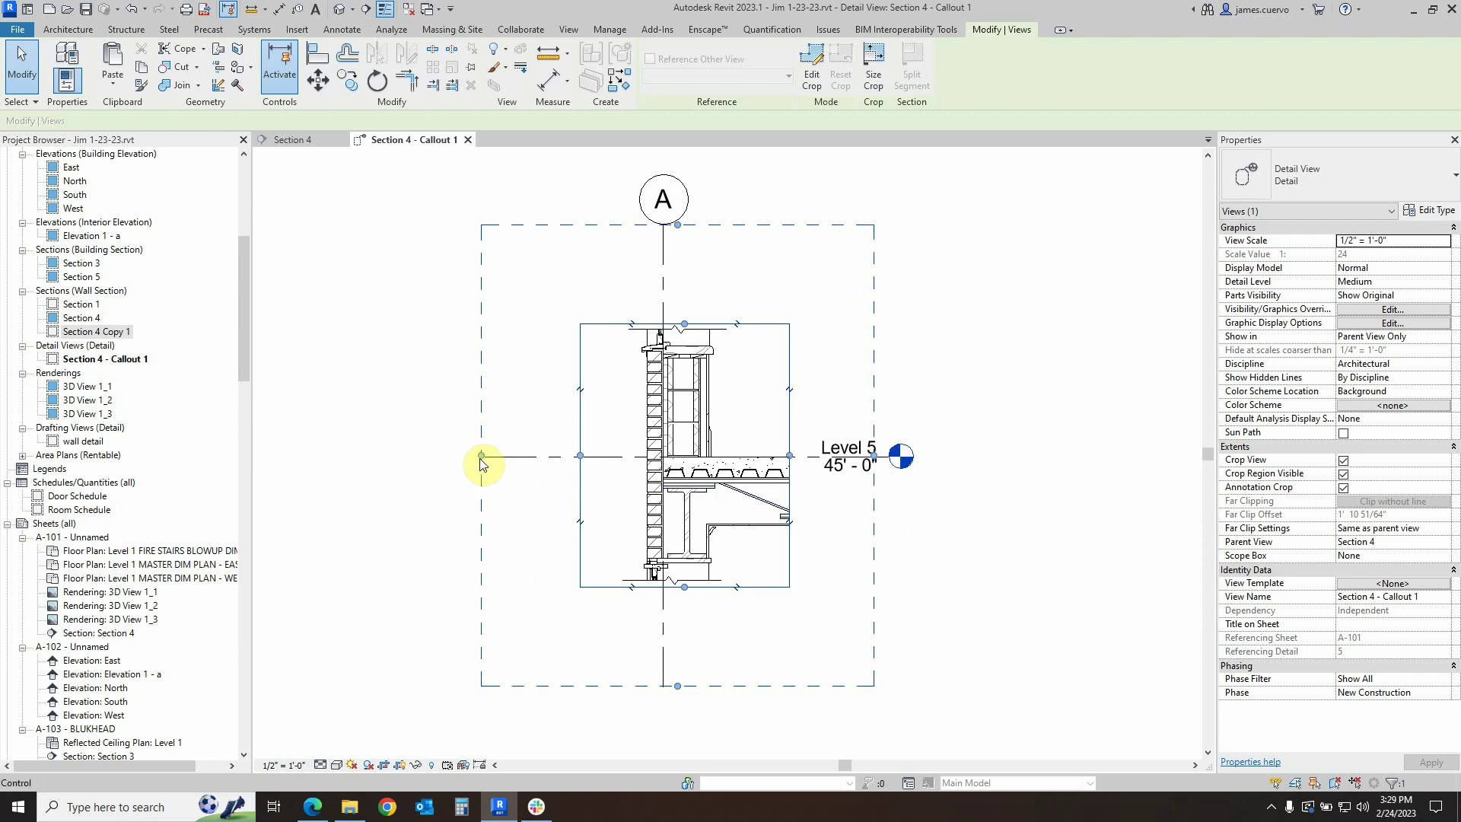
drag(481, 456, 433, 461)
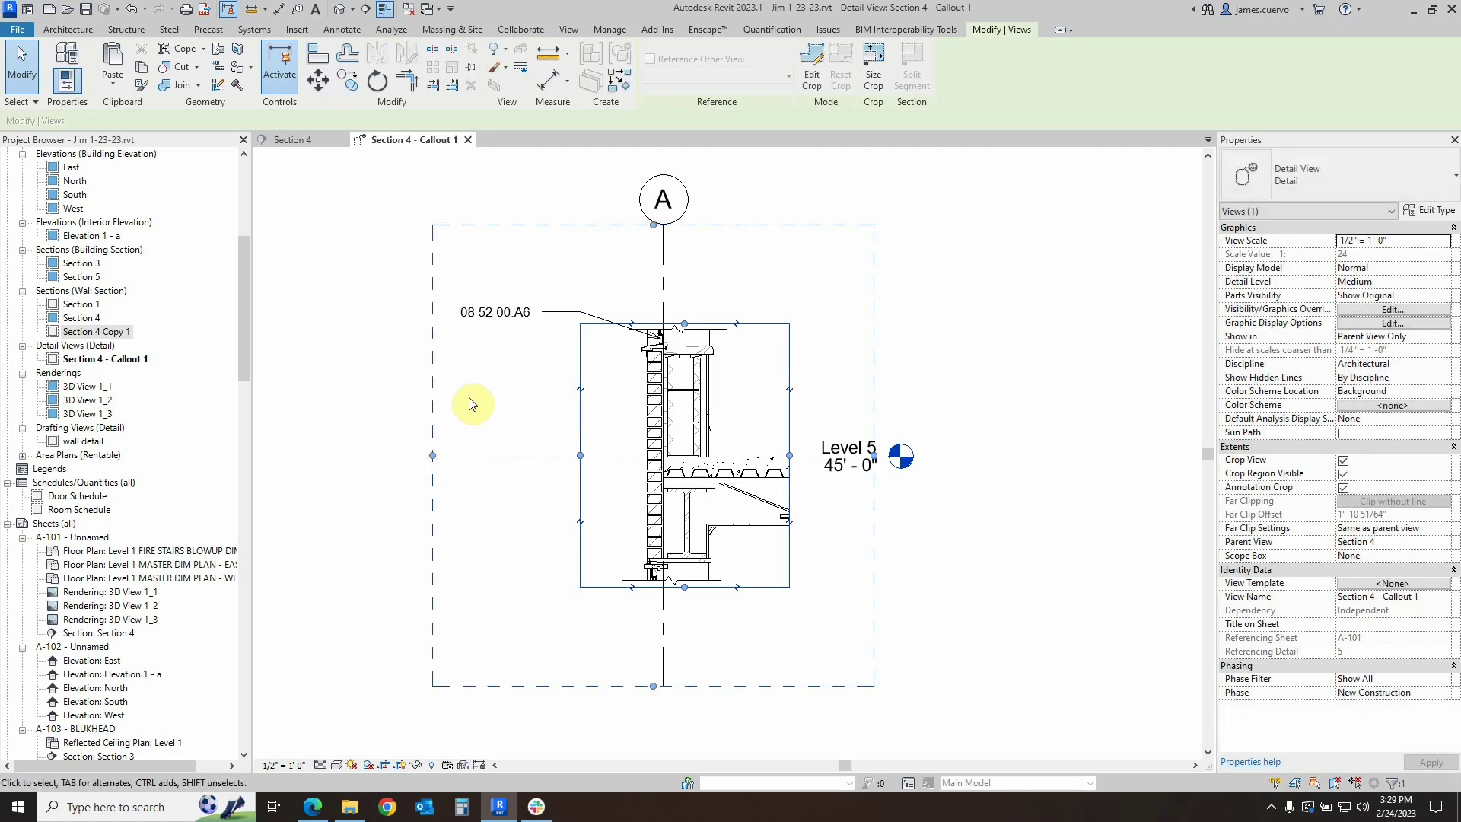
Move the sill keynote tag closer to the wall and hide the crop region
click(512, 319)
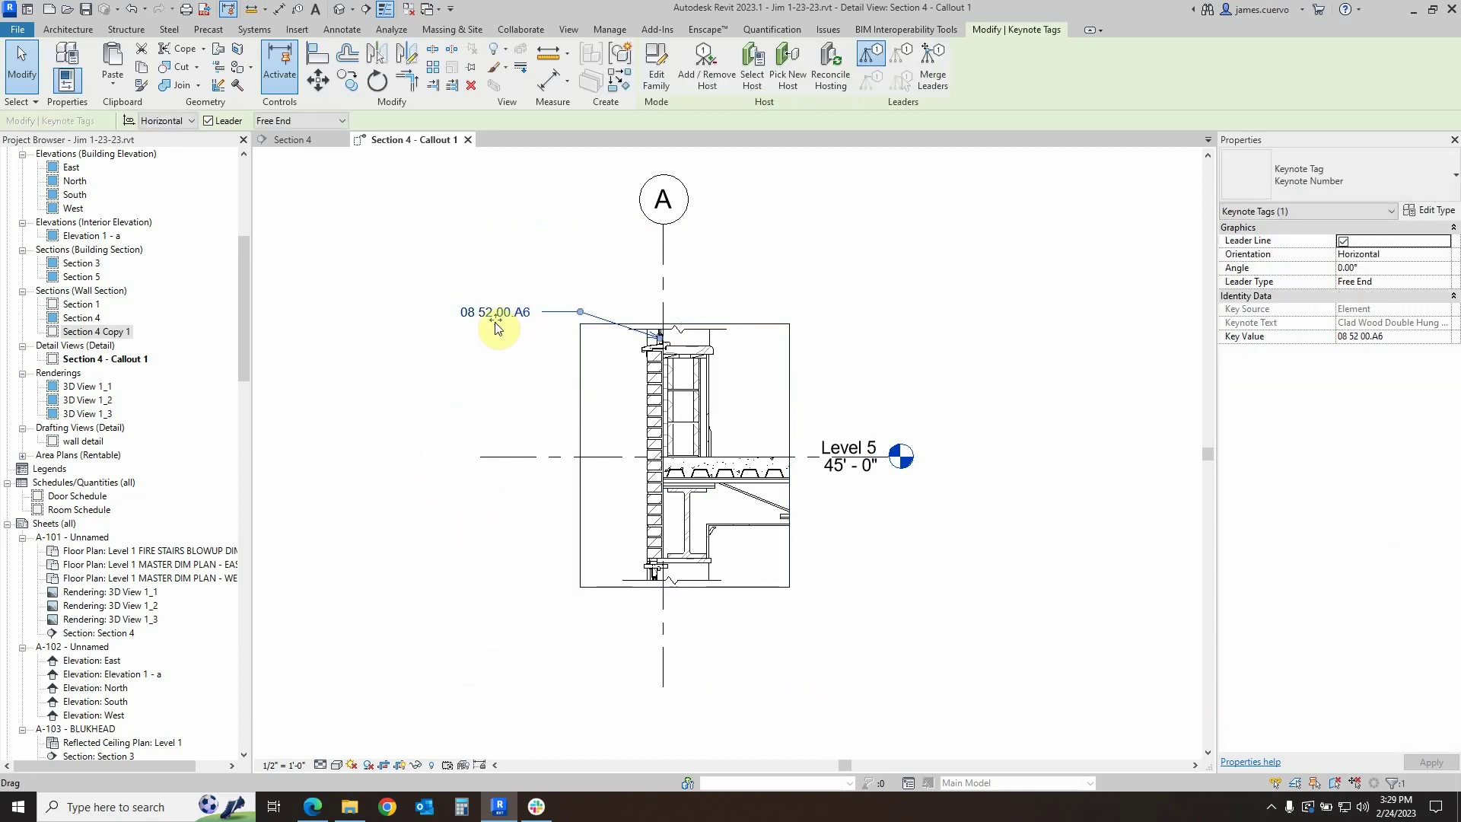
drag(495, 322, 537, 329)
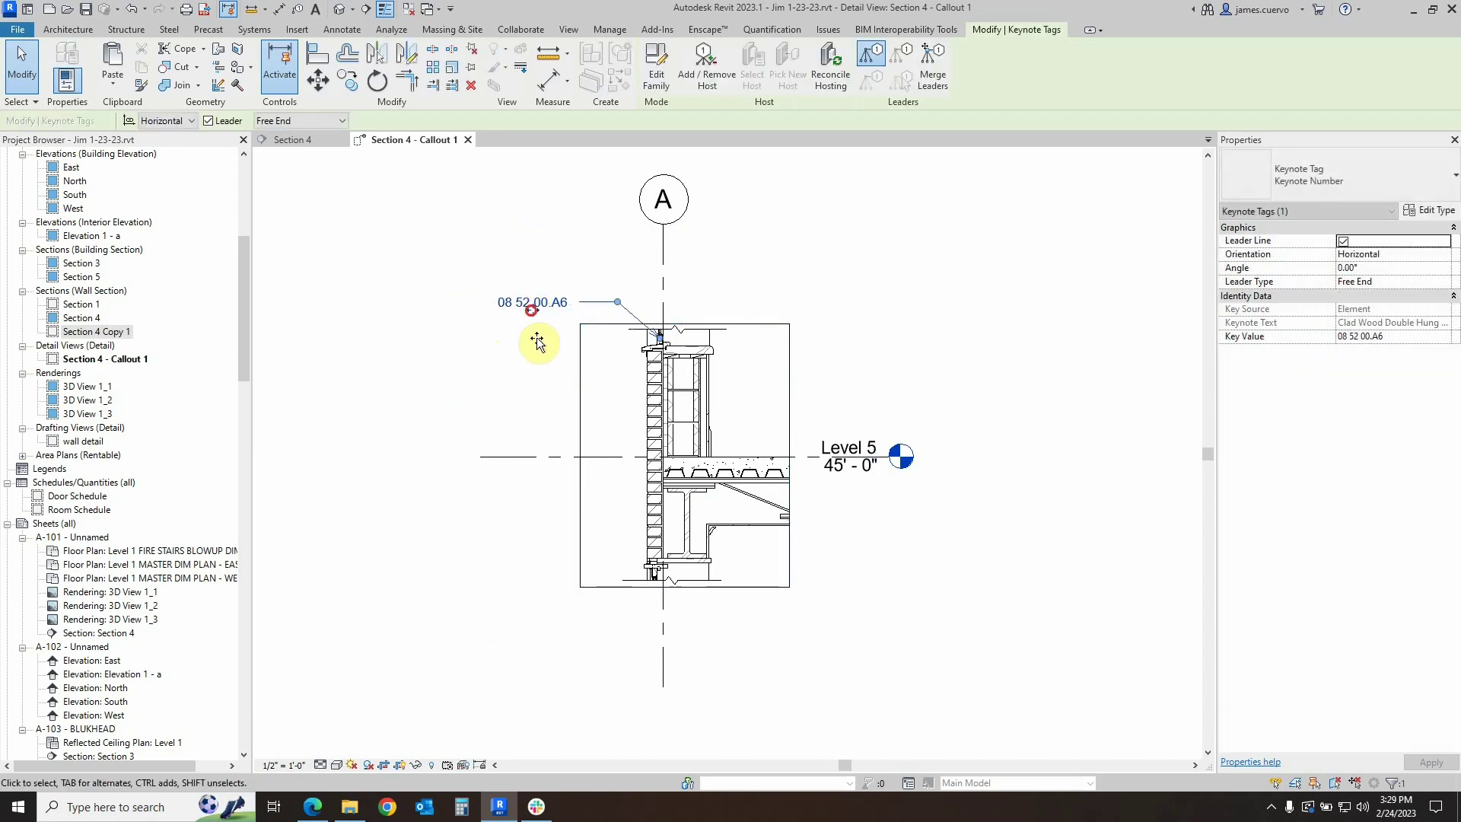
click(528, 403)
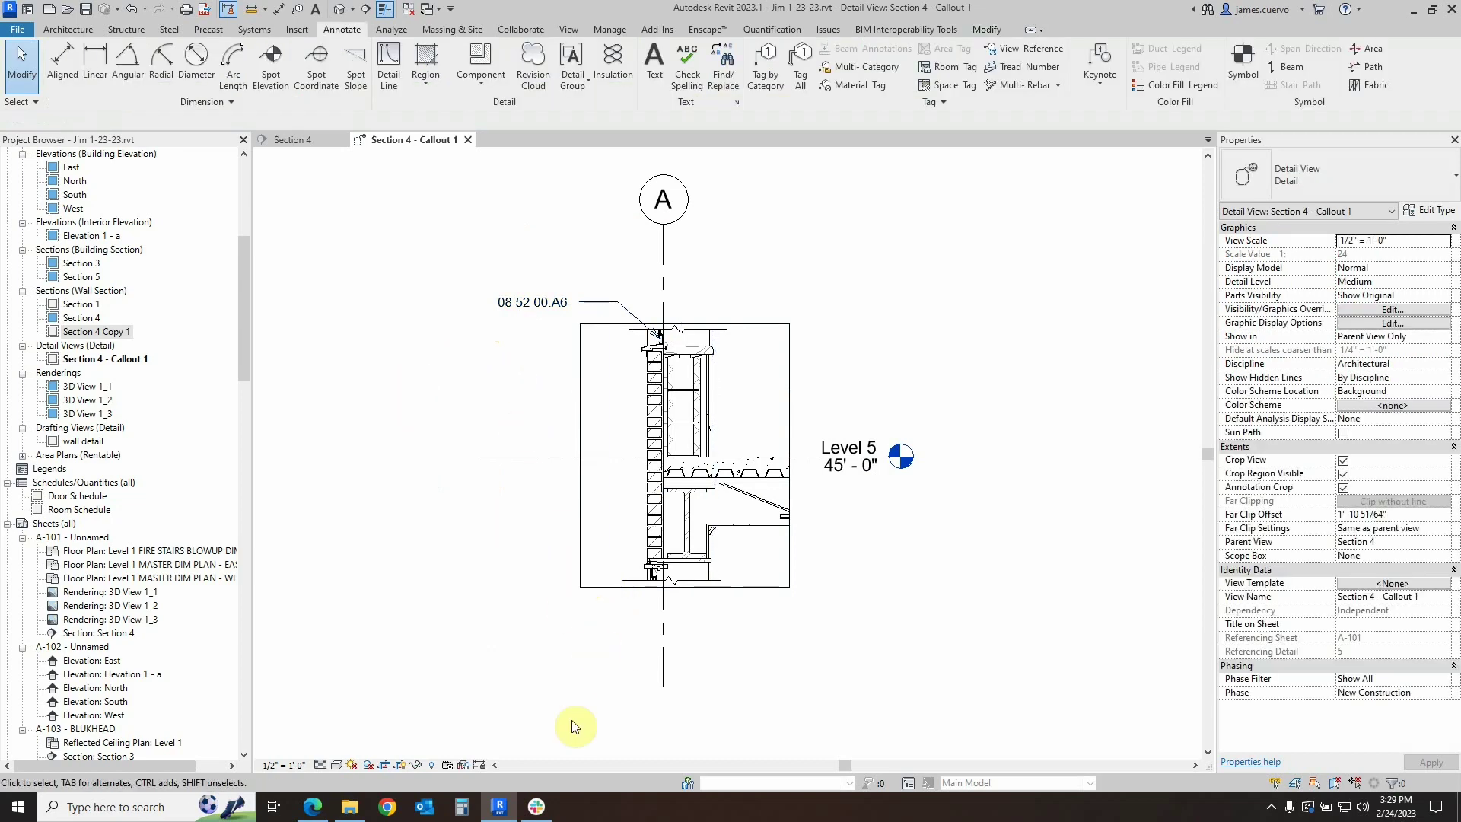
click(399, 765)
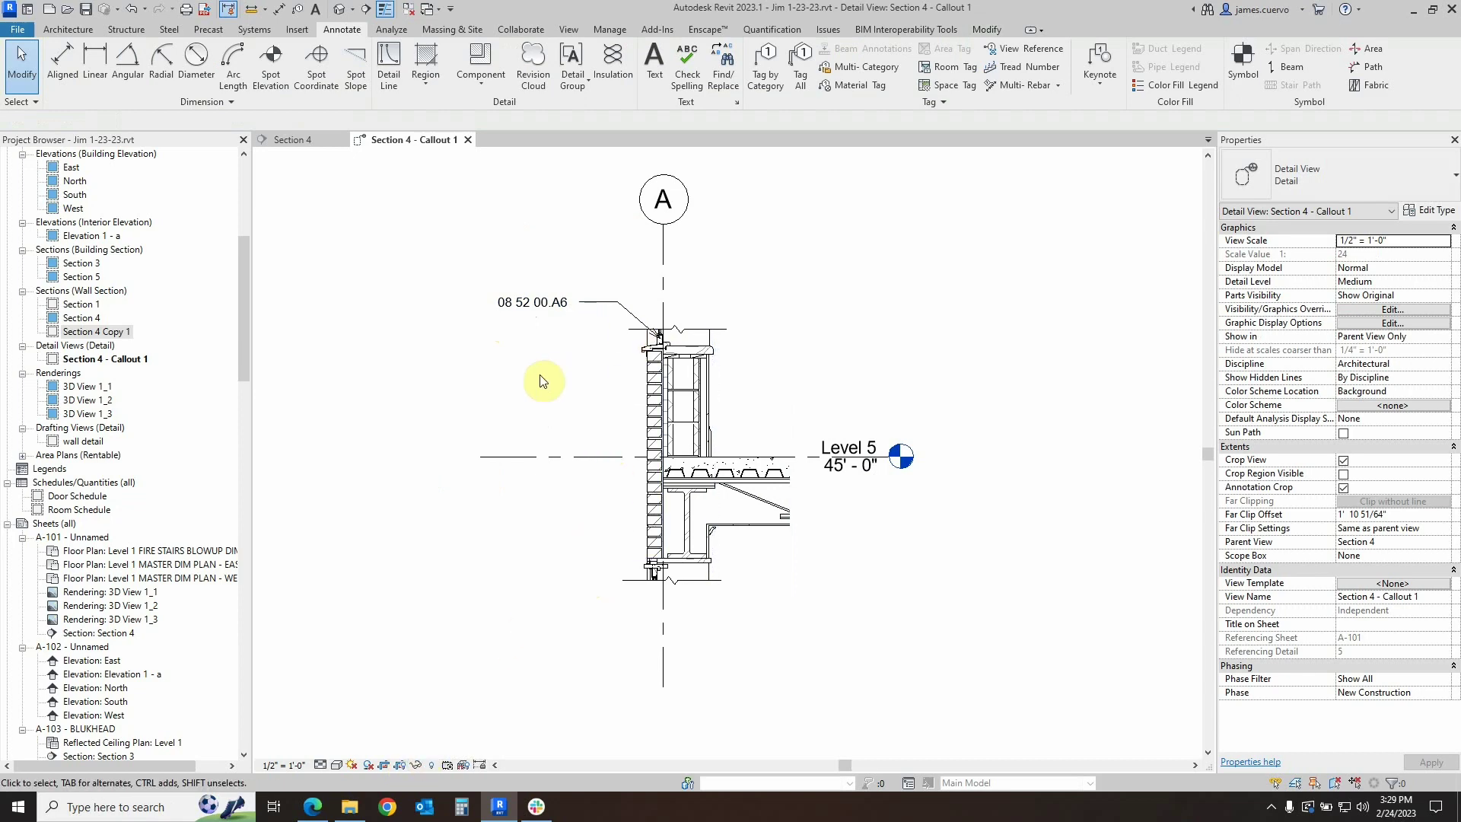
Add an element keynote to the steel joist with its tag placed above the deck
scroll(645, 368, up, 2)
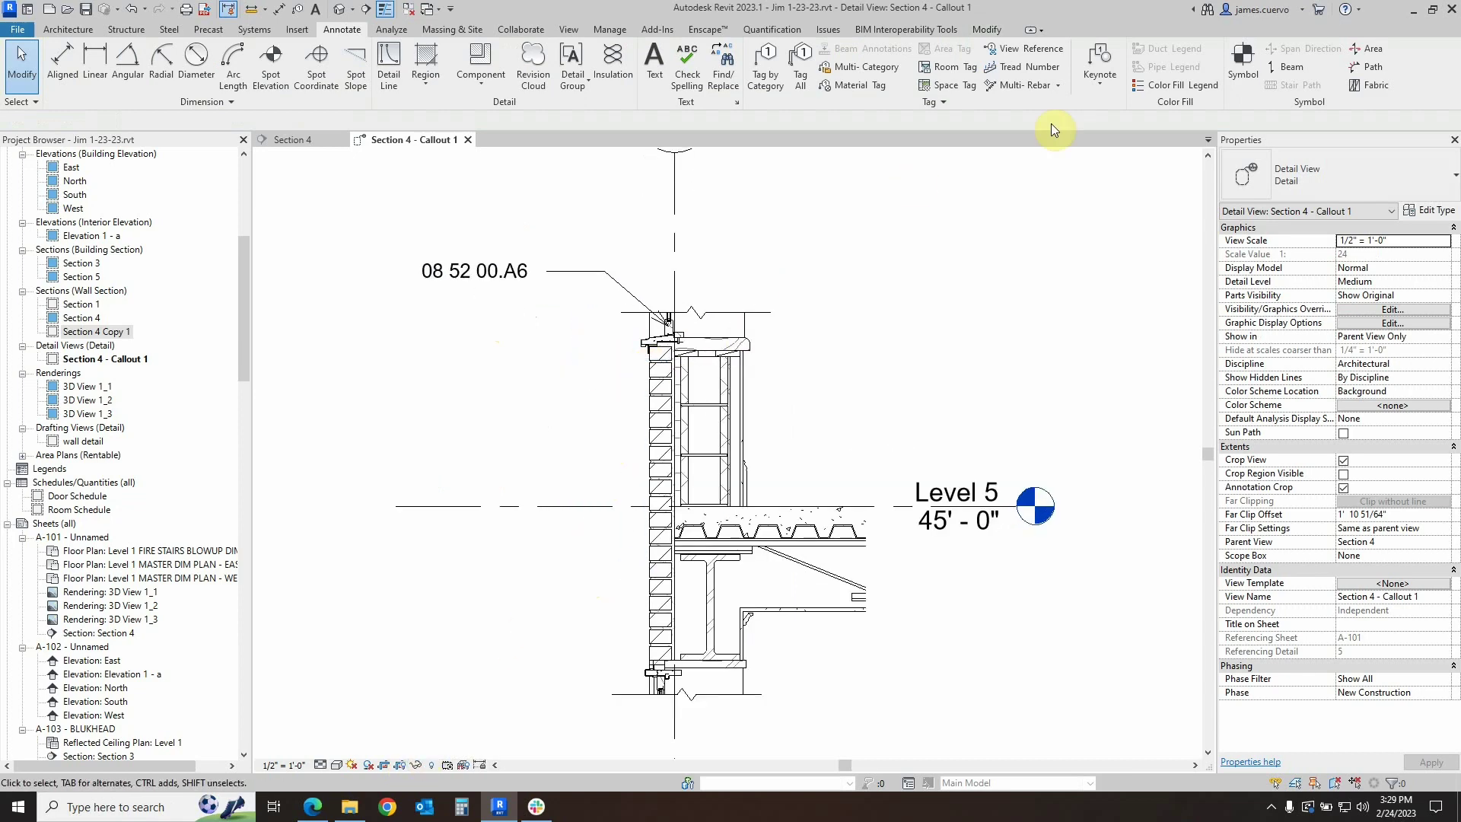
click(1102, 81)
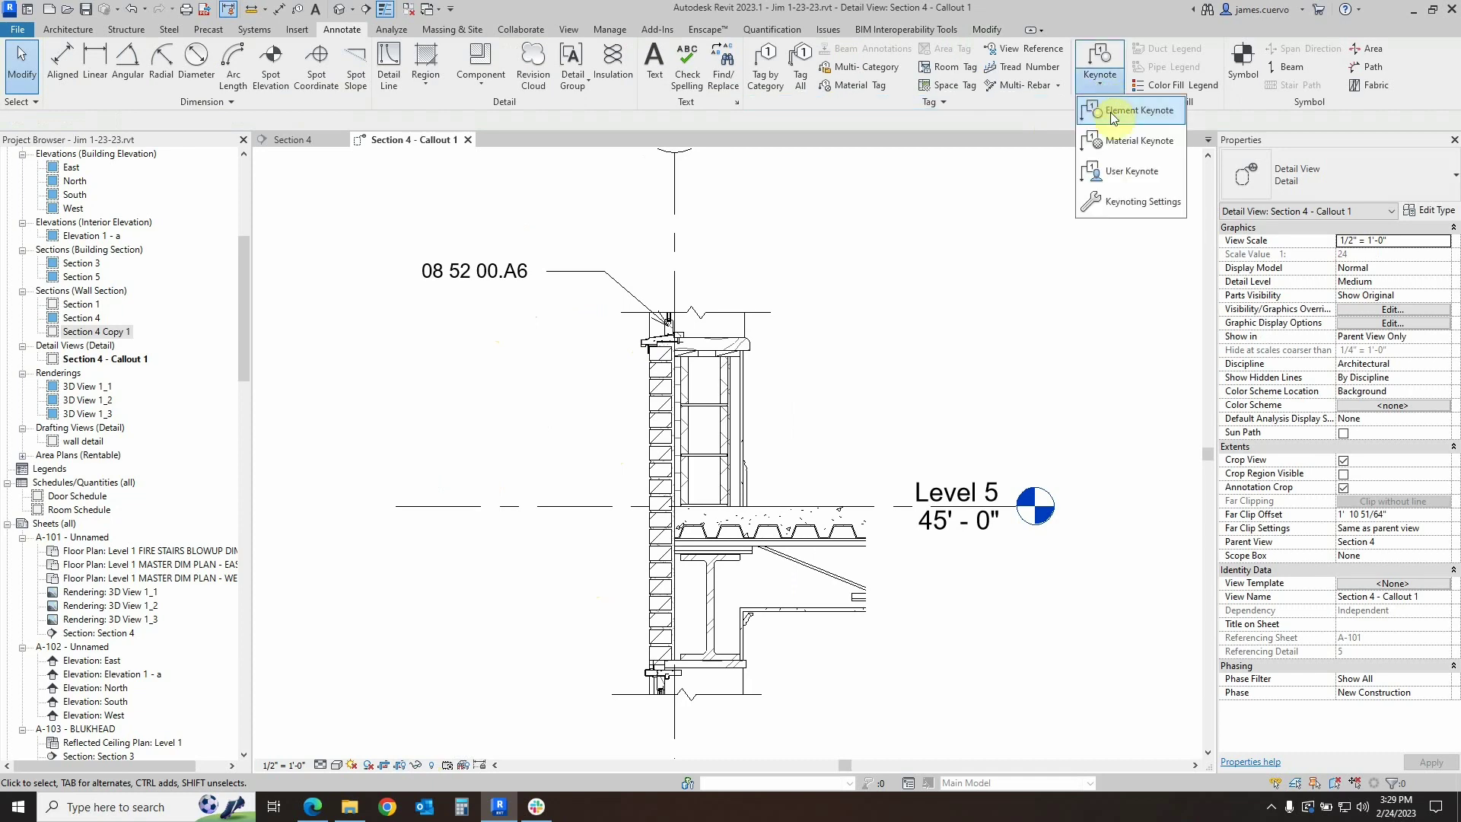
click(1113, 111)
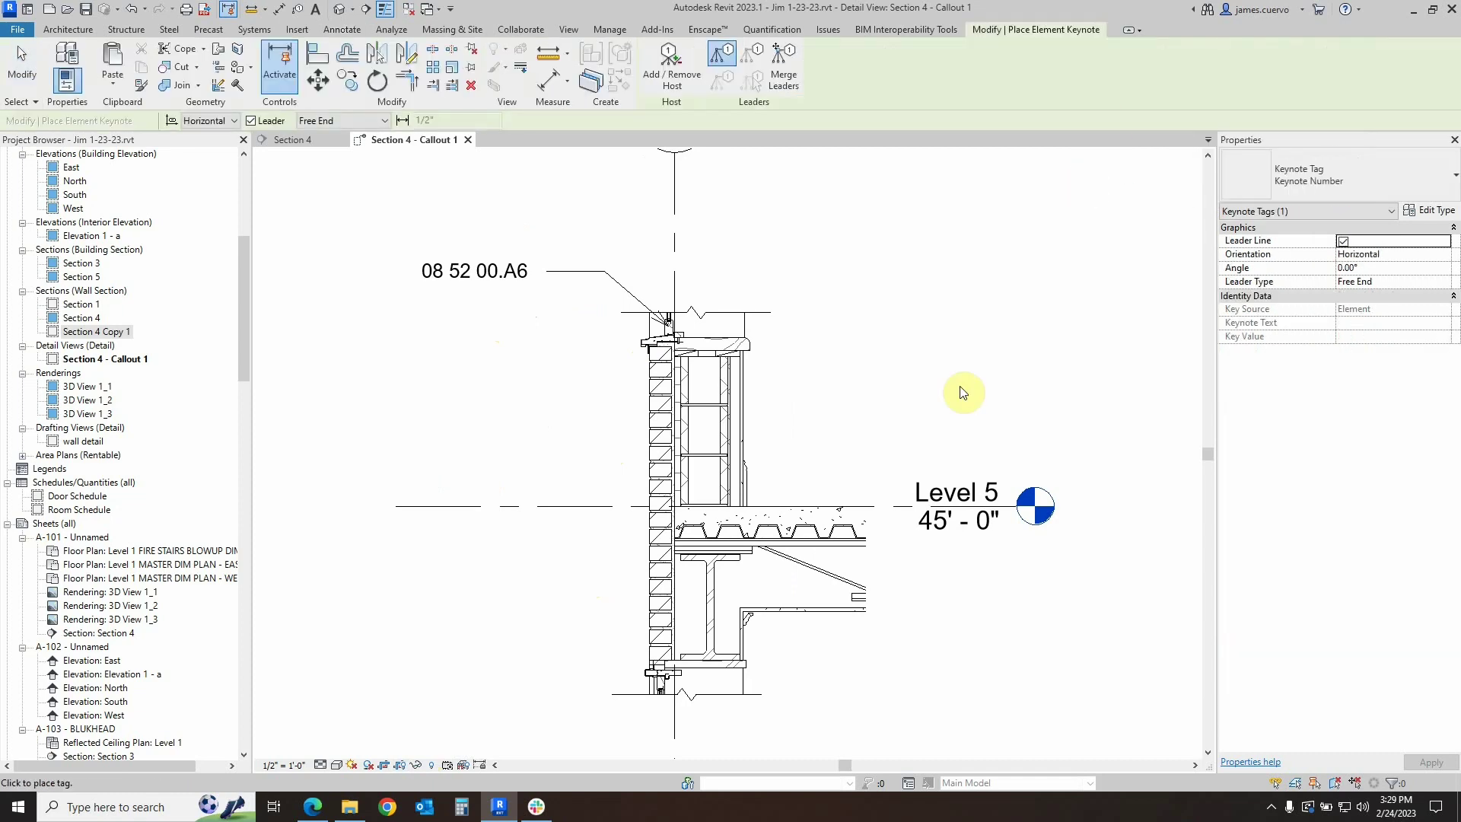
click(836, 572)
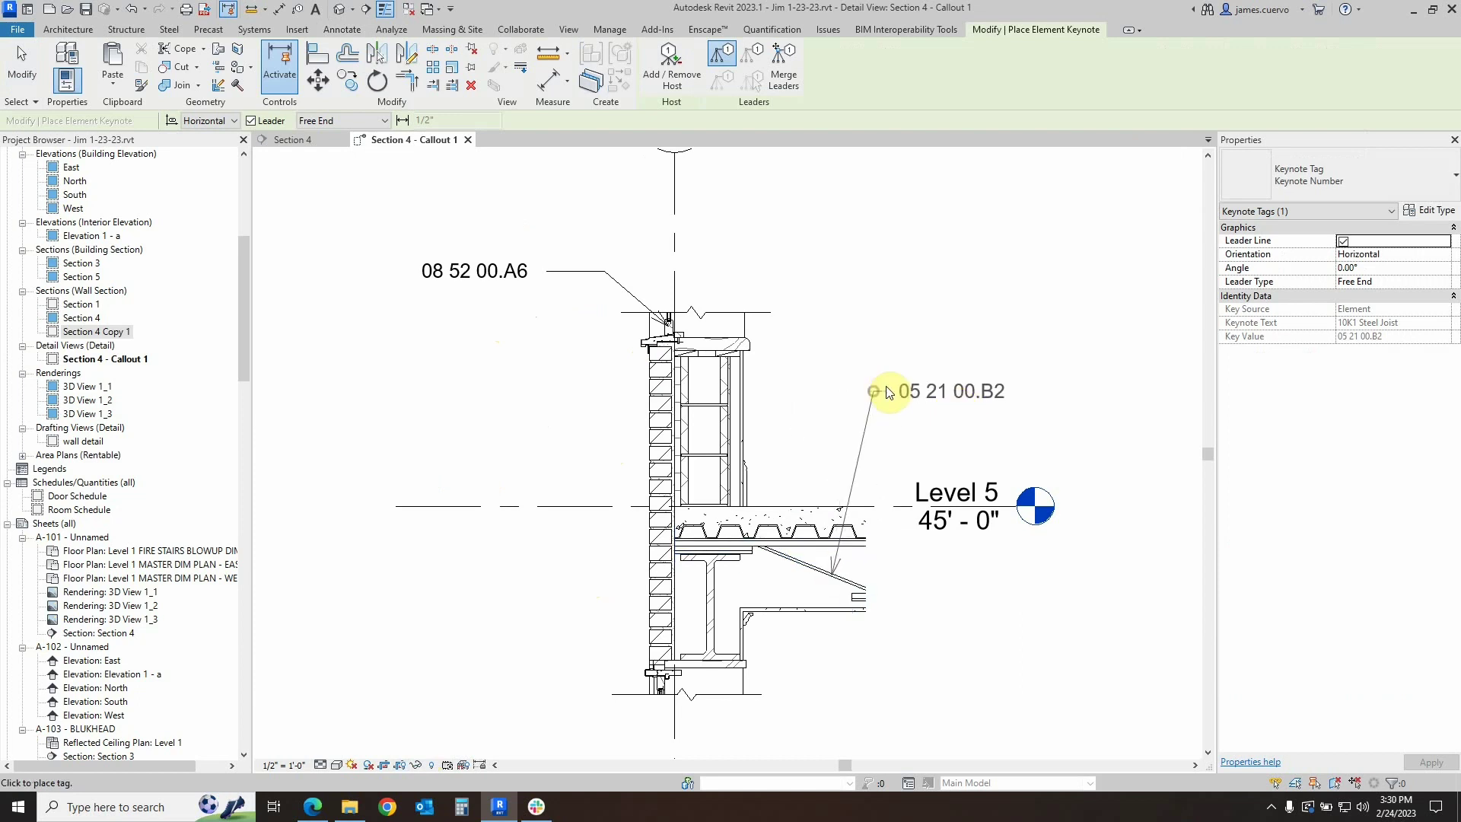
click(938, 393)
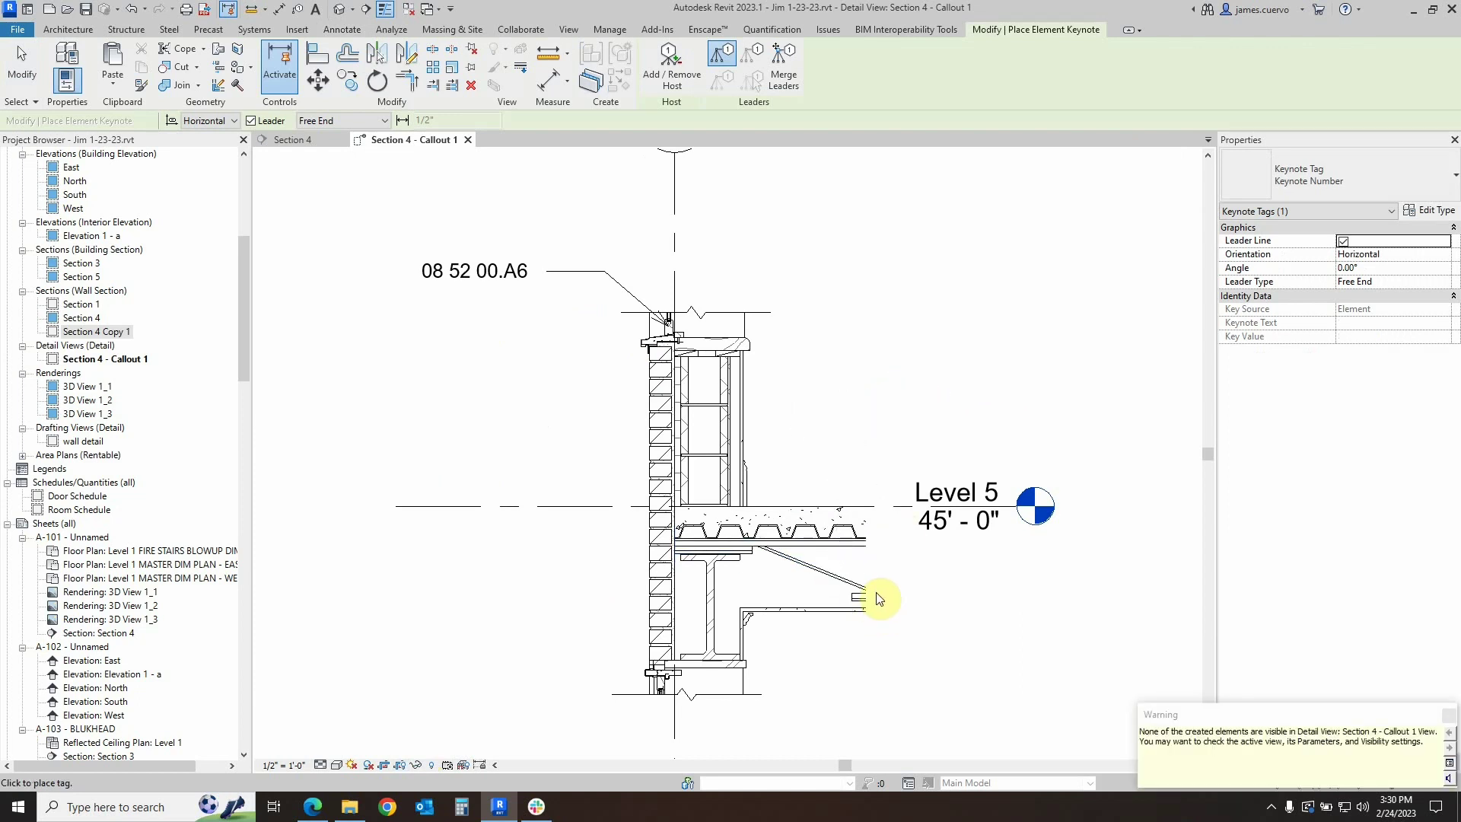
scroll(750, 460, down, 5)
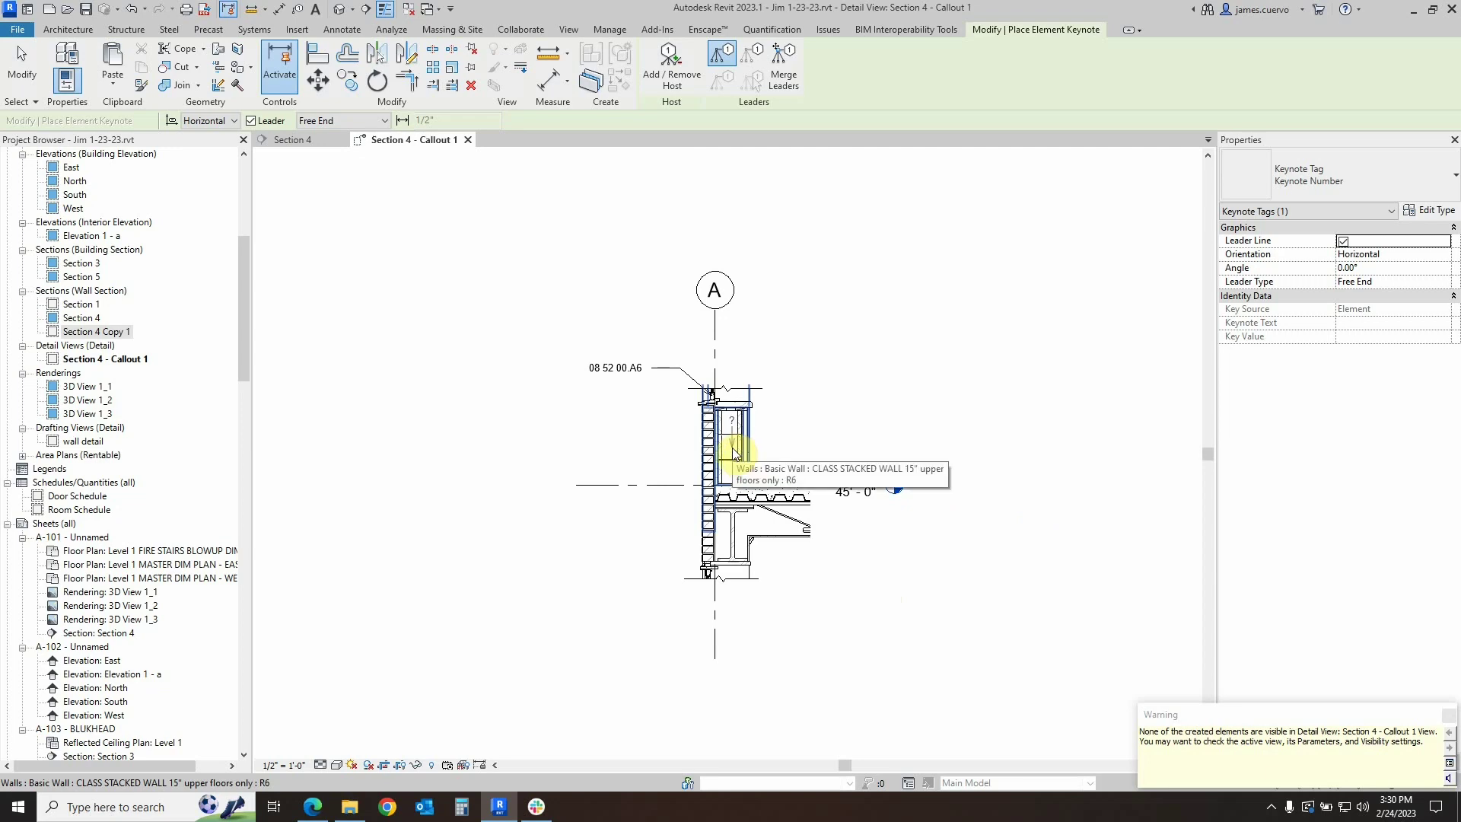
key(Escape)
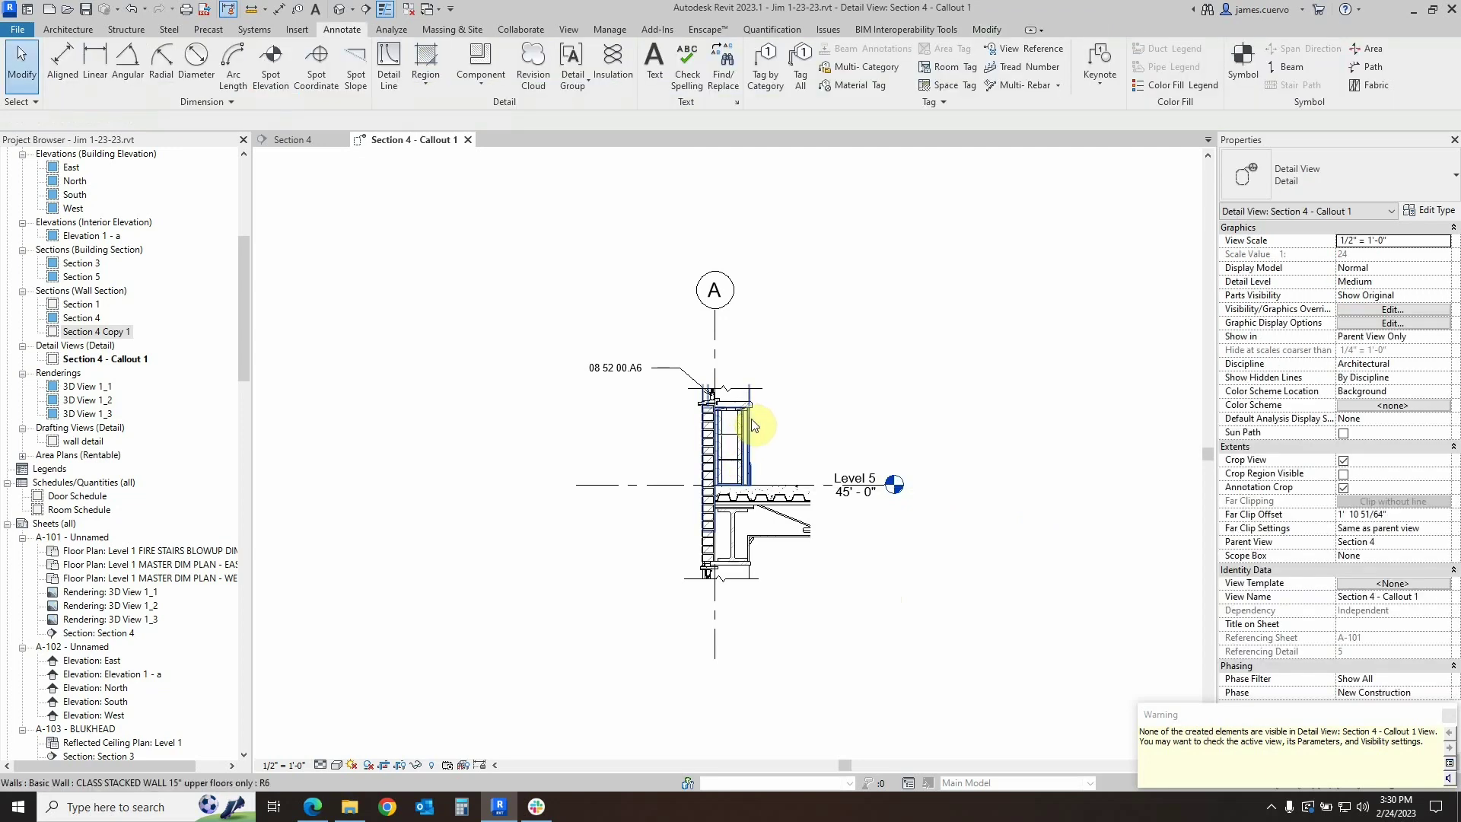
click(751, 419)
key(Escape)
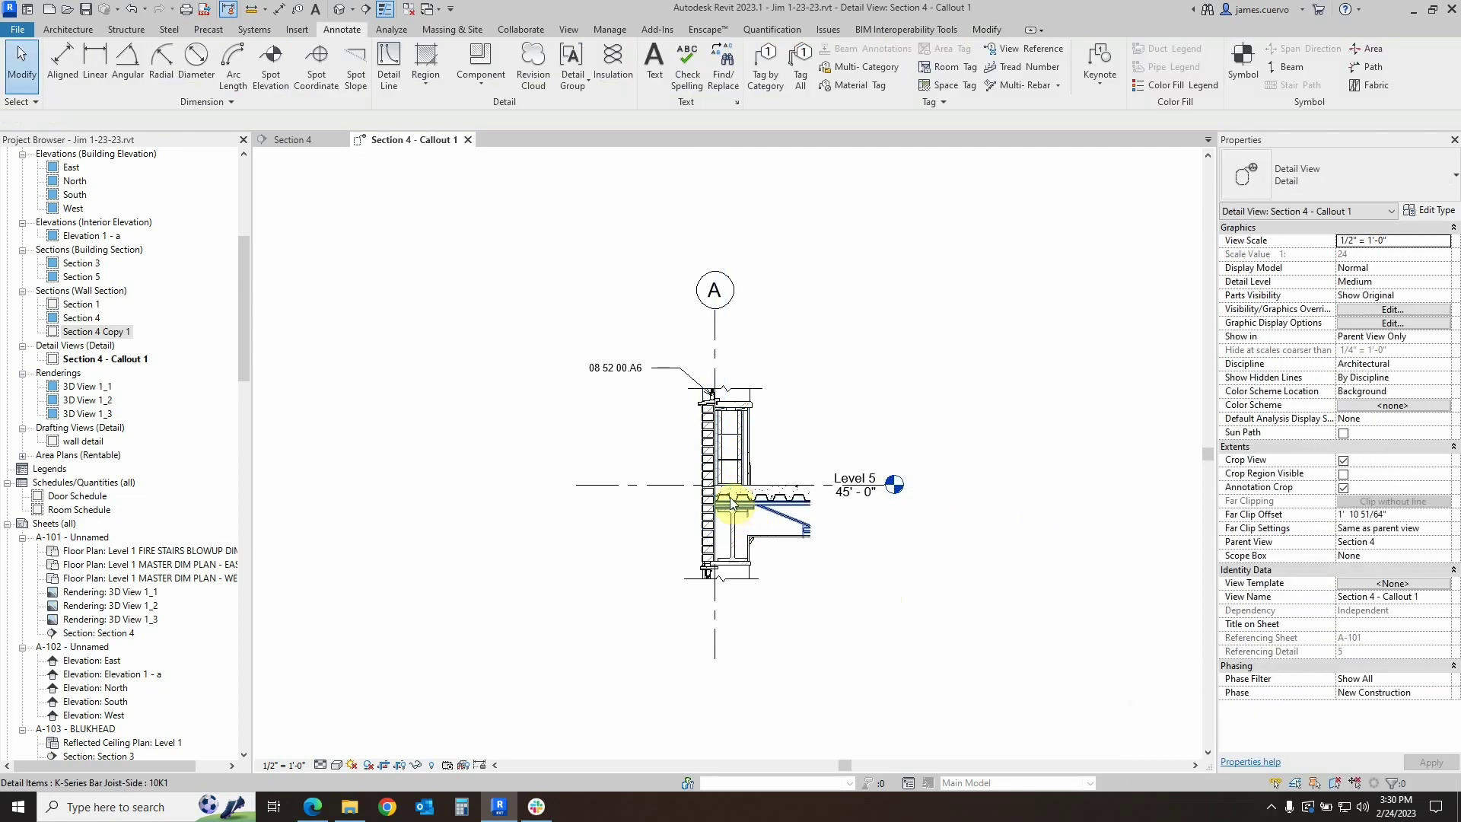
Widen the annotation crop rightward so the 05 21 00.B2 keynote shows, then hide the crop
click(396, 764)
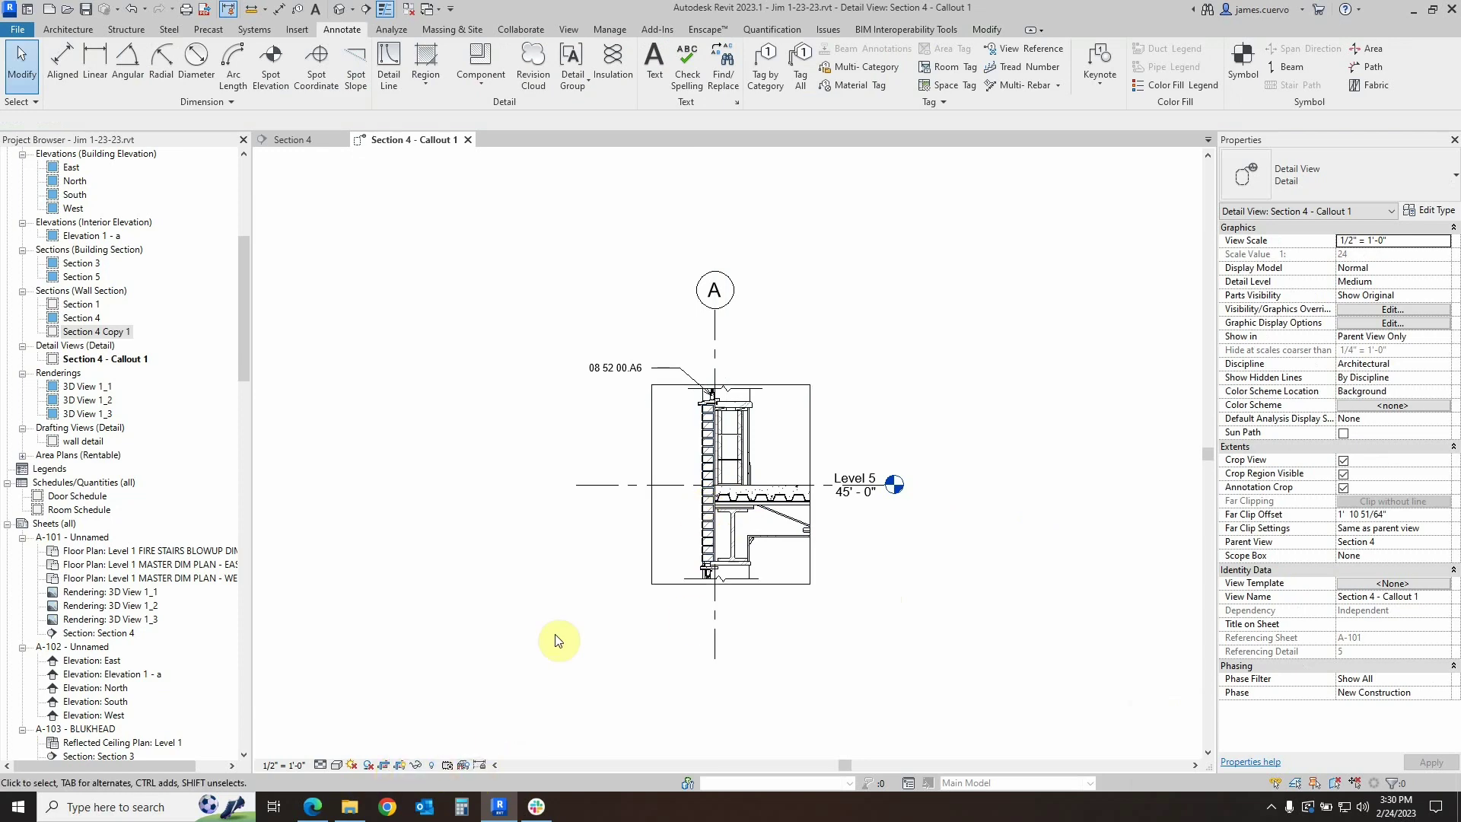
click(777, 573)
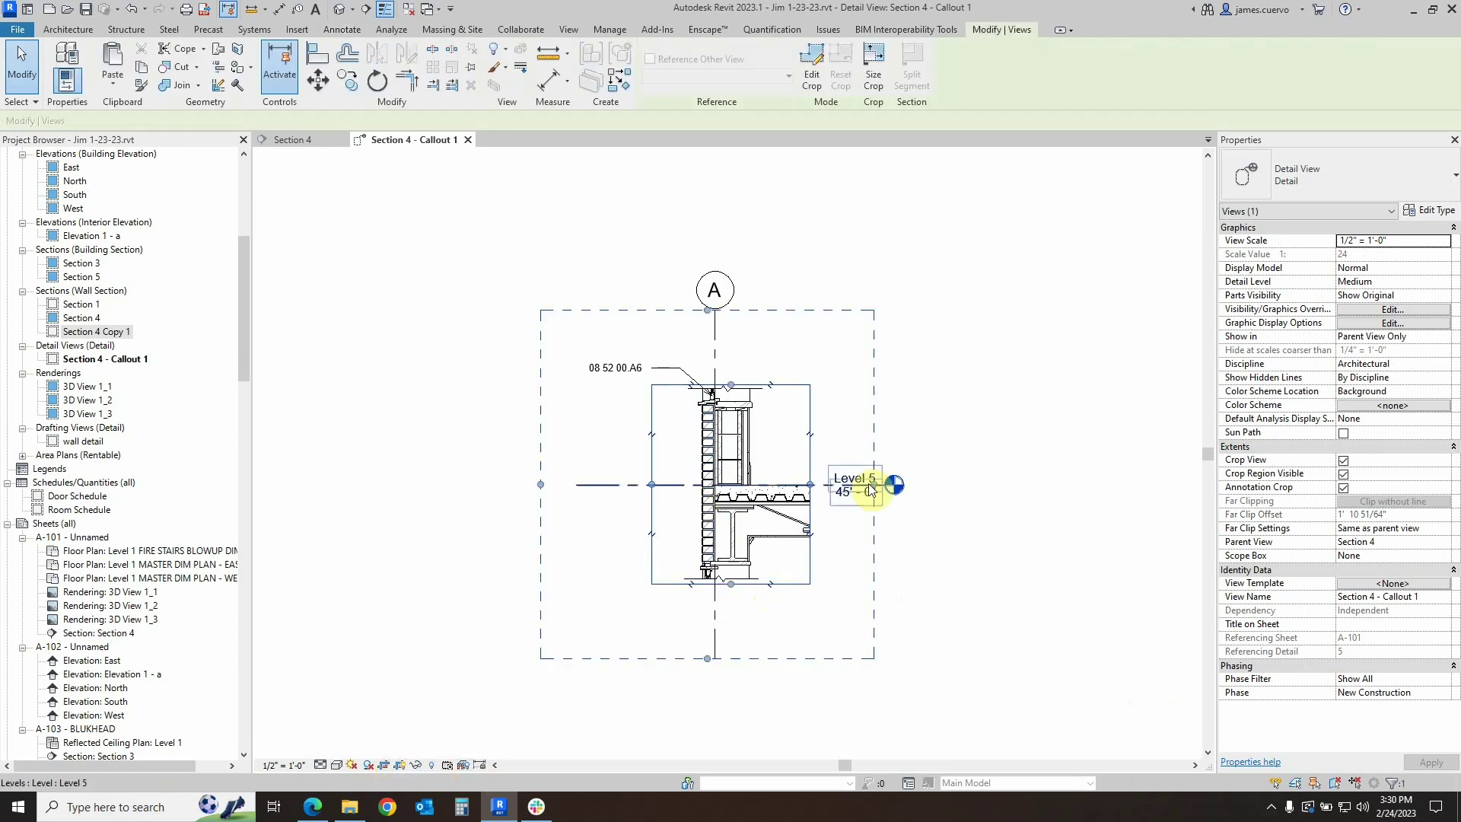
mouse_move(875, 484)
mouse_down()
mouse_move(955, 496)
mouse_move(950, 517)
mouse_up()
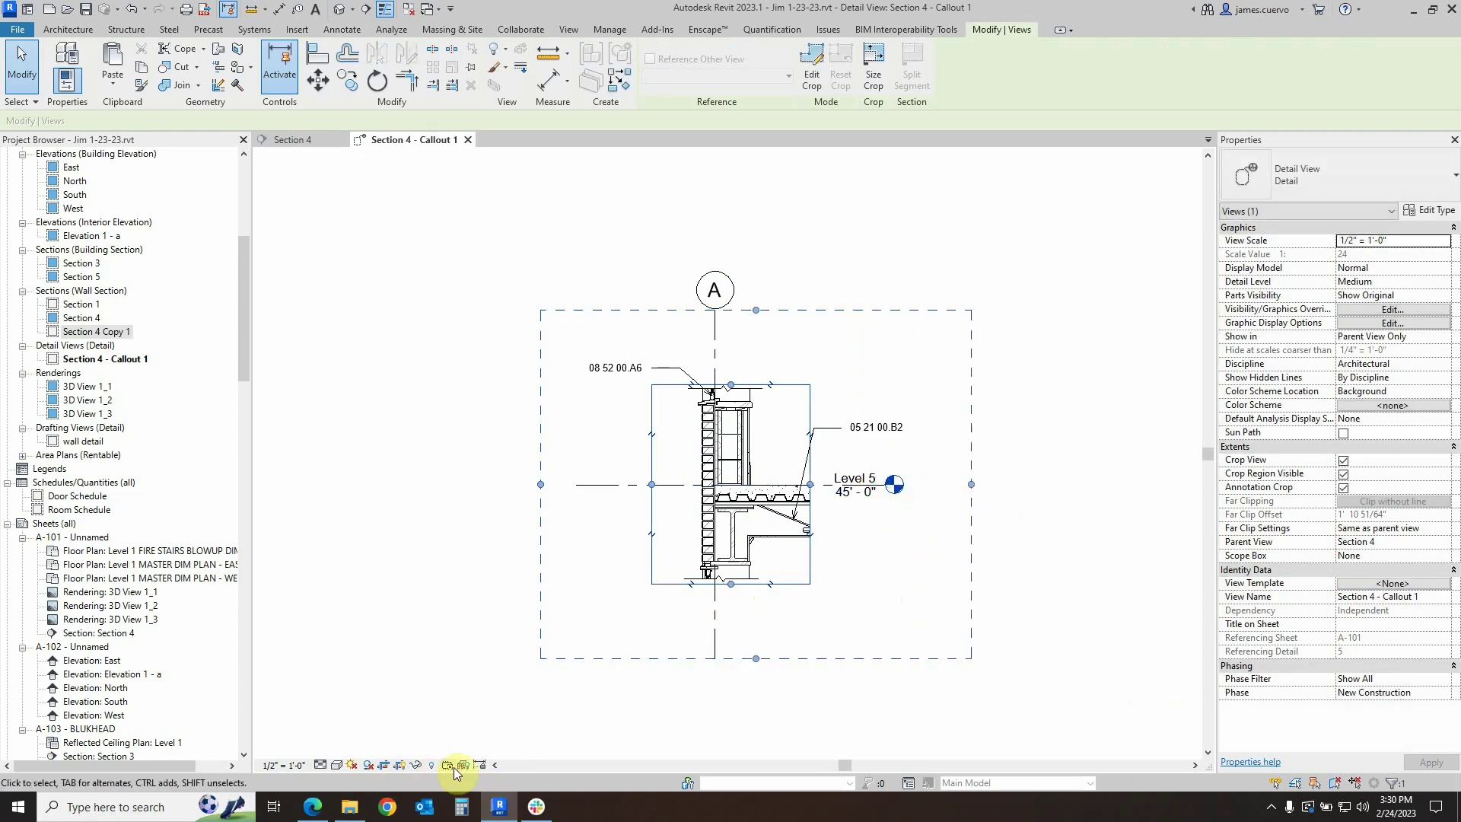
click(403, 763)
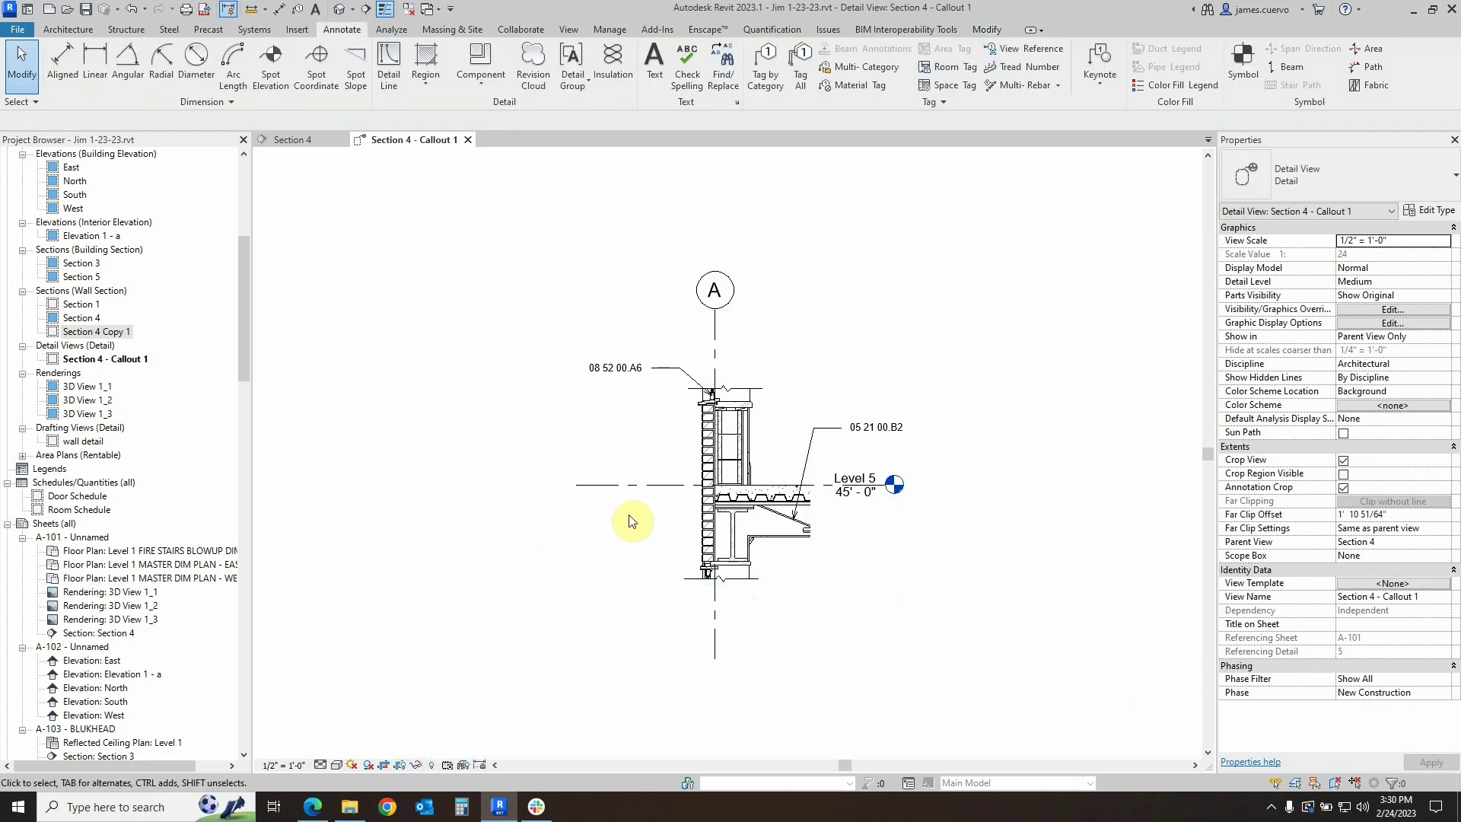
Add a second 05 21 00.B2 element keynote to the bar joist, with its tag at lower right
scroll(689, 514, up, 3)
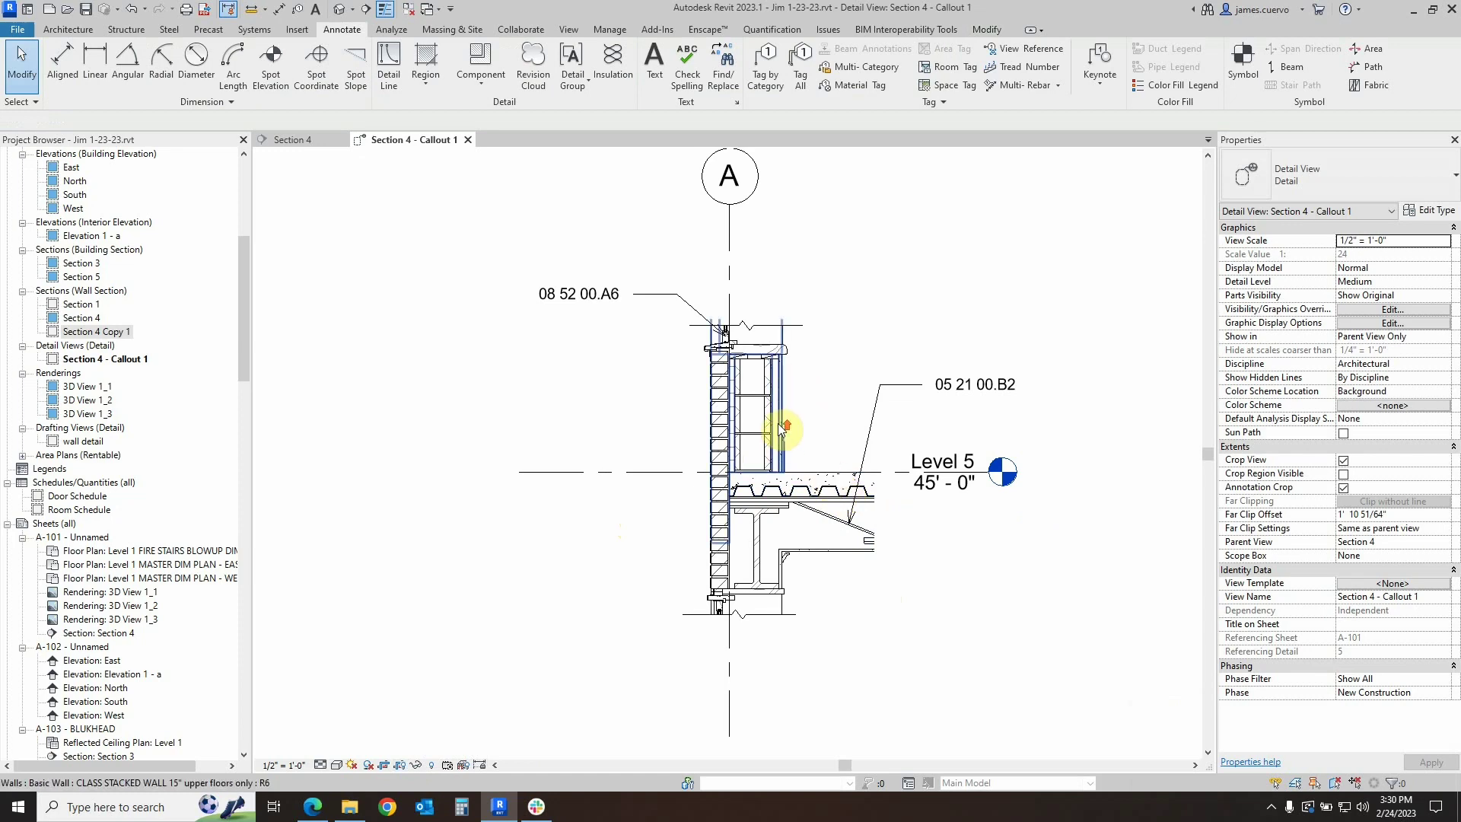
scroll(781, 430, up, 2)
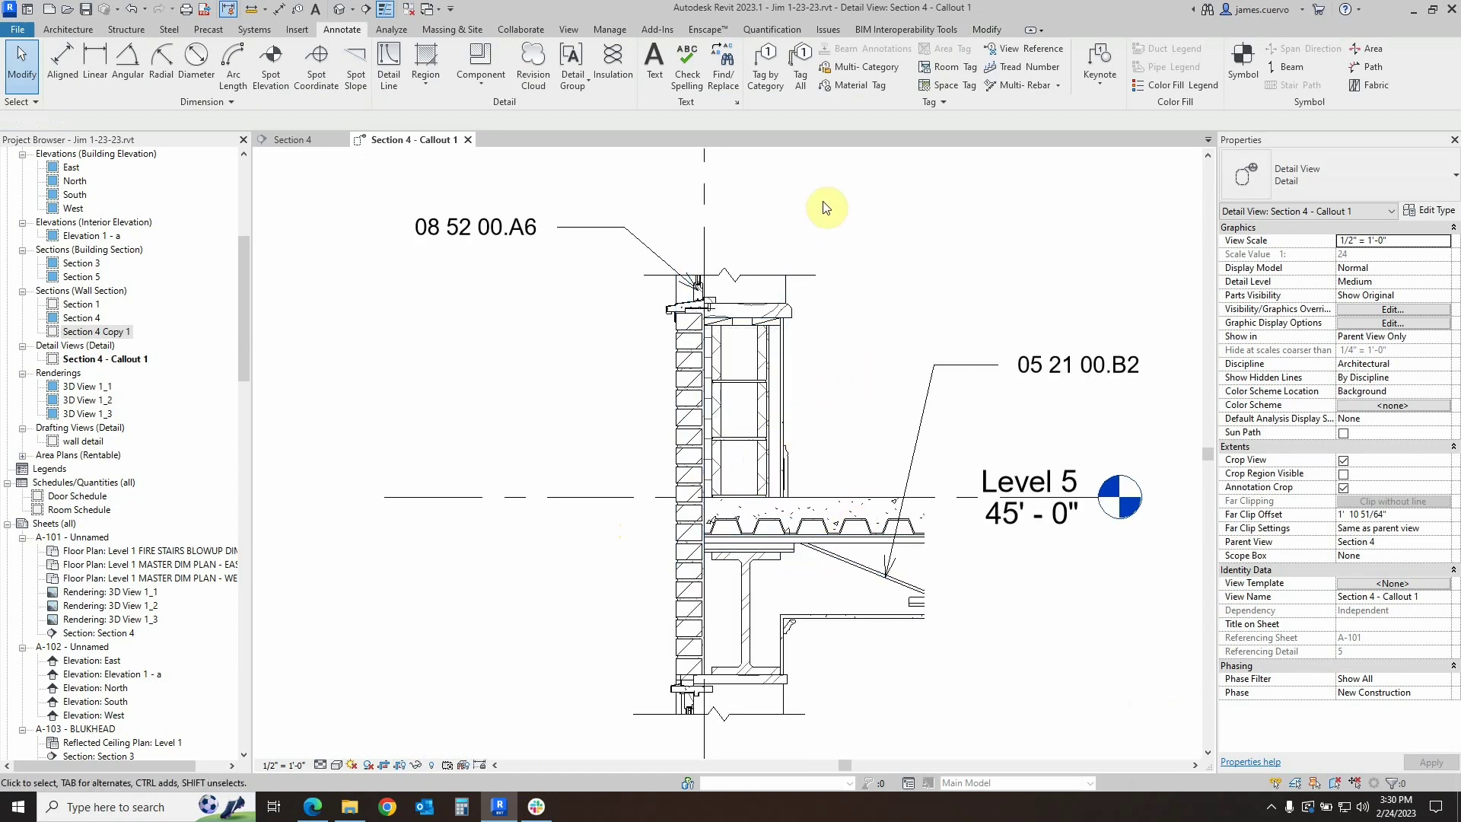
click(1100, 74)
click(1156, 130)
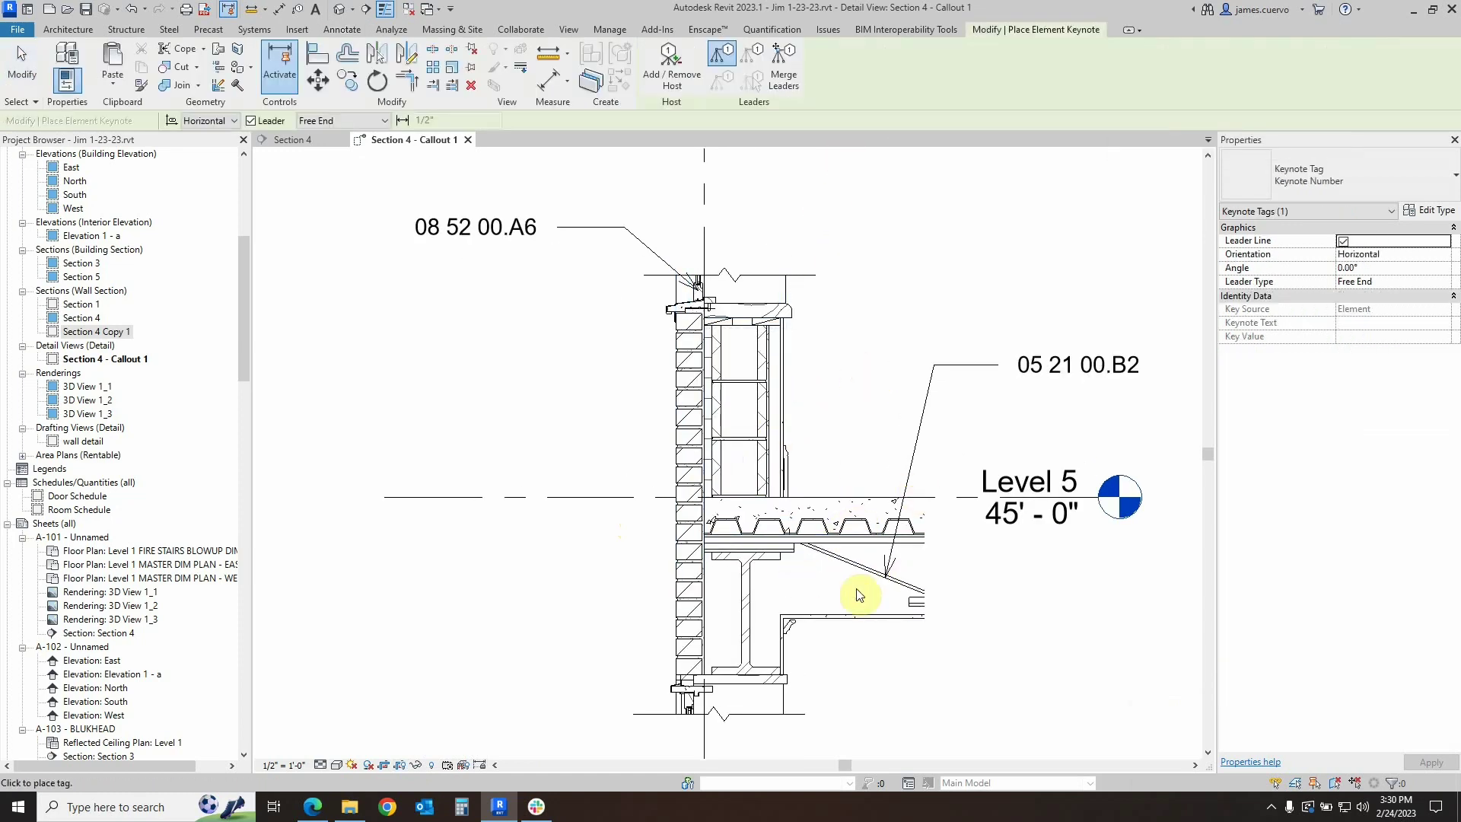
click(746, 609)
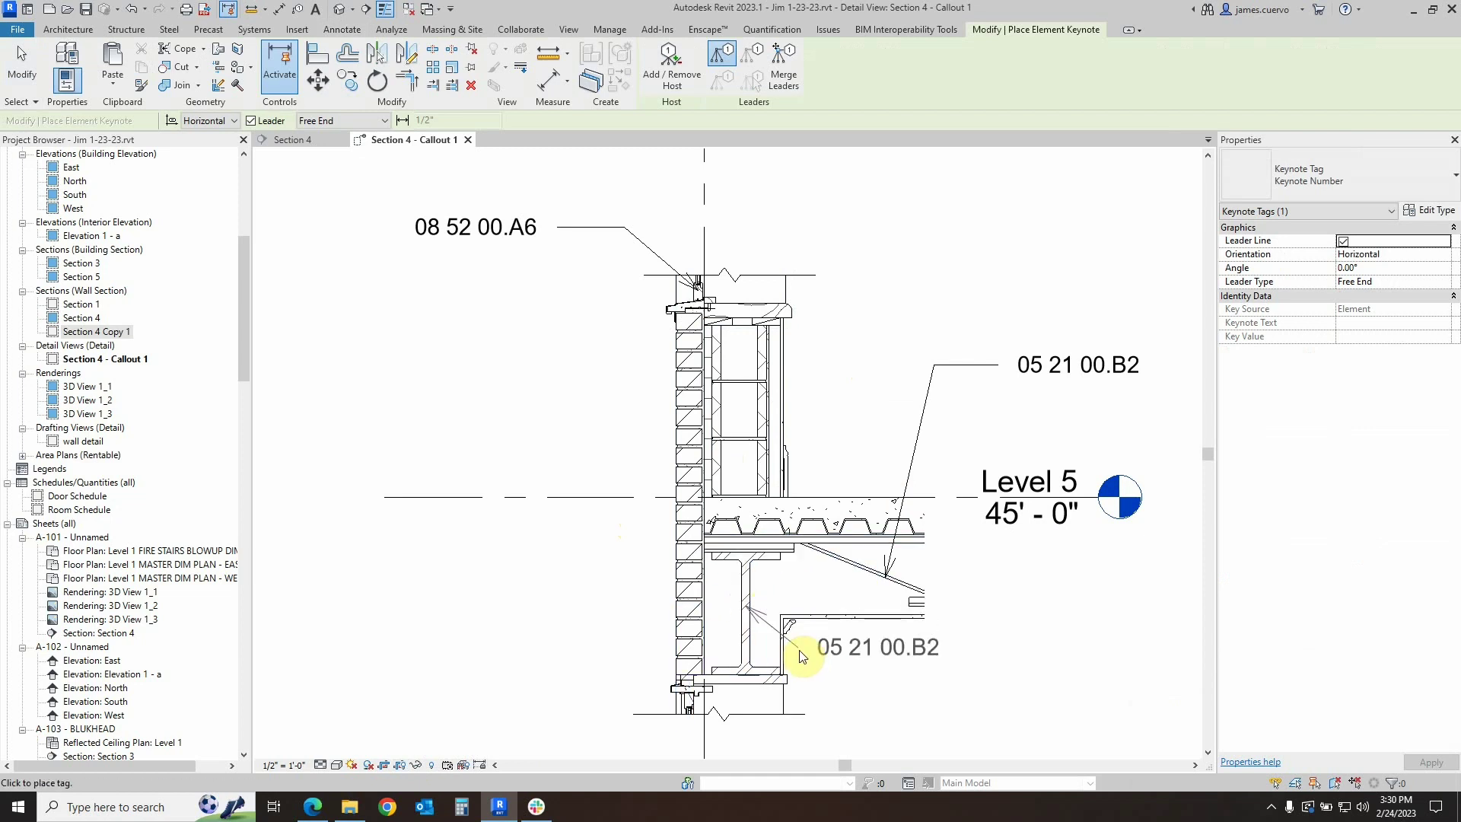
click(838, 705)
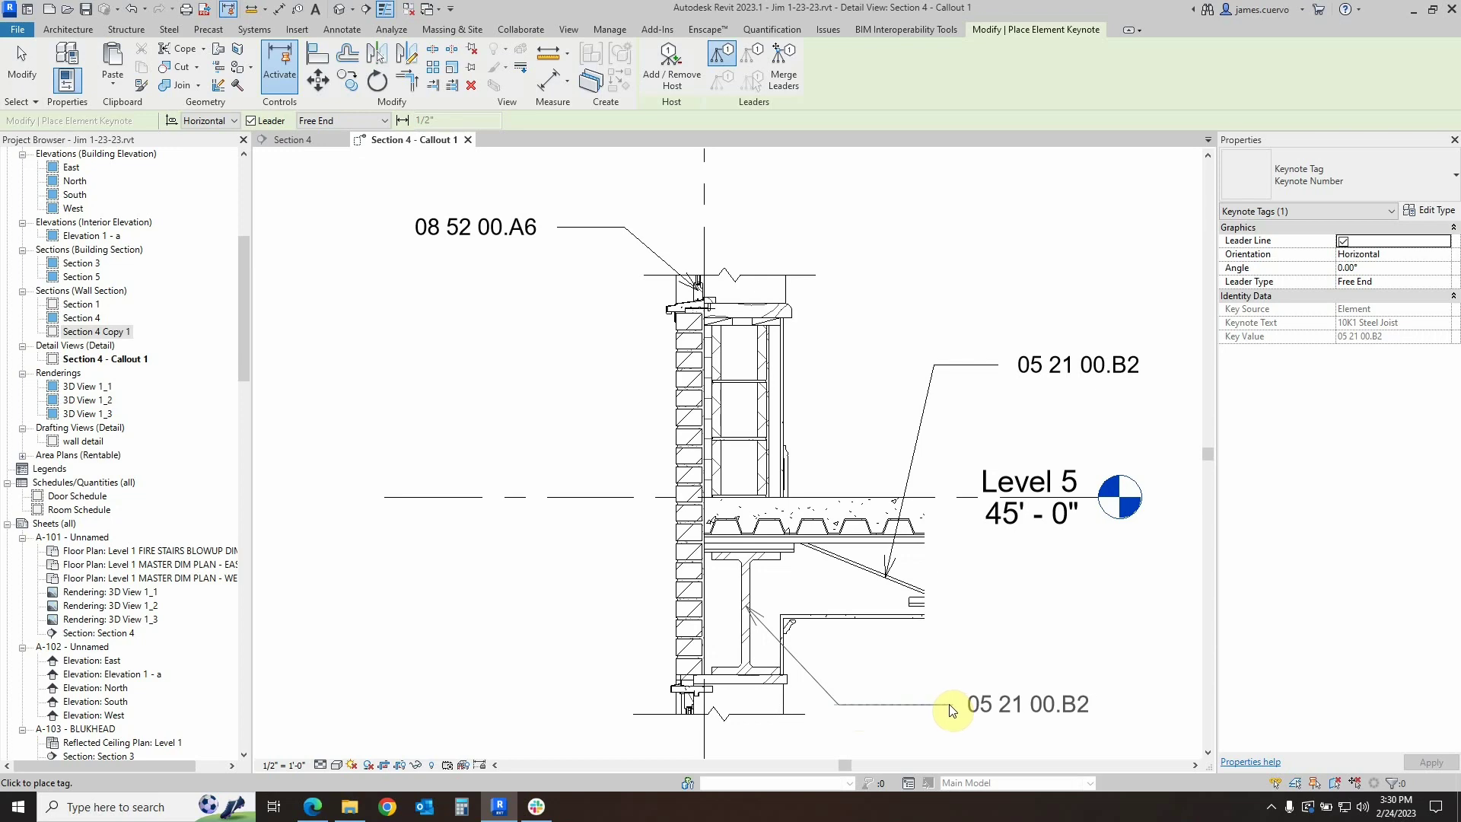
click(961, 703)
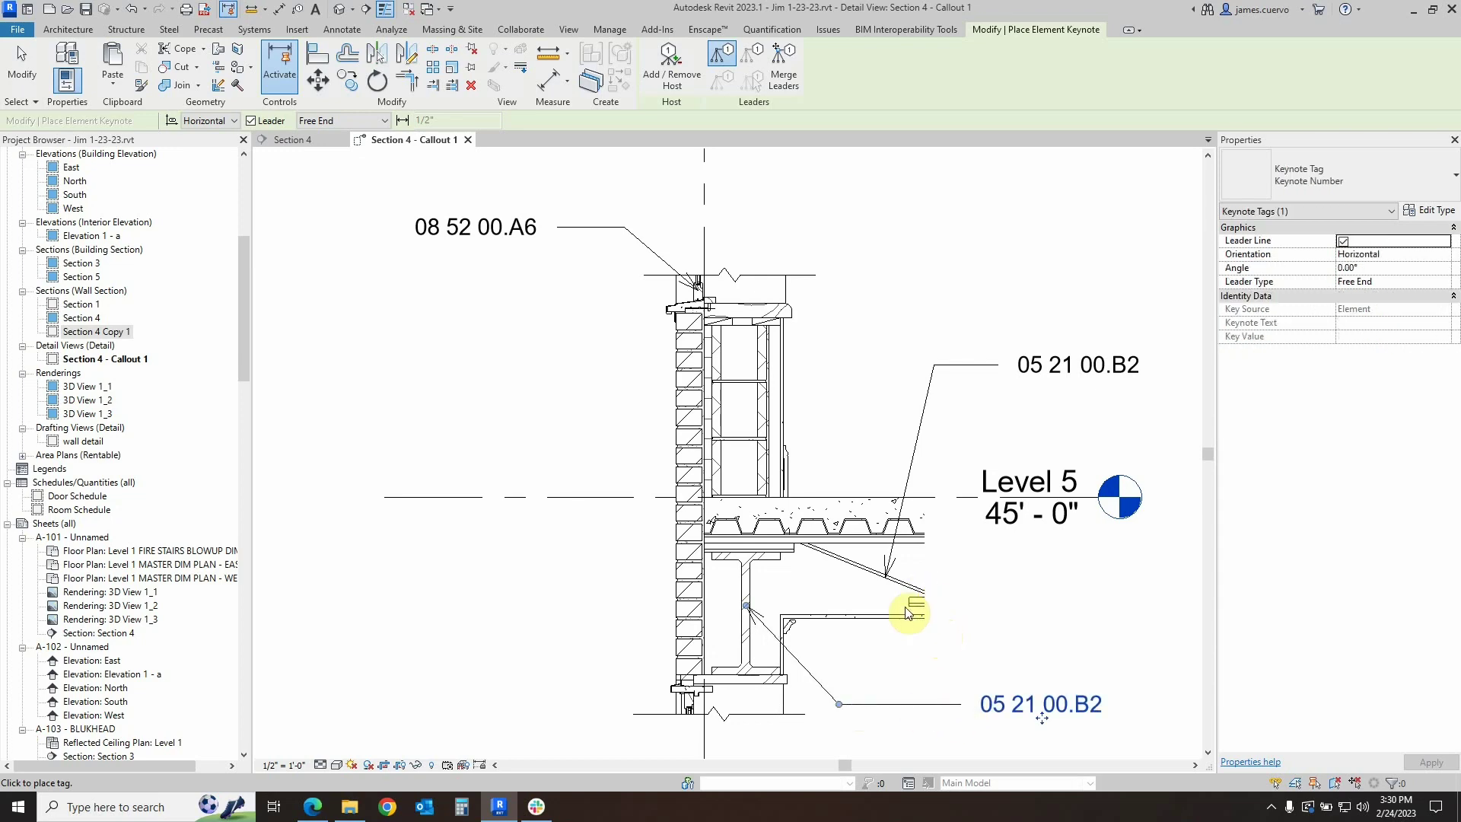
key(Escape)
key(Escape)
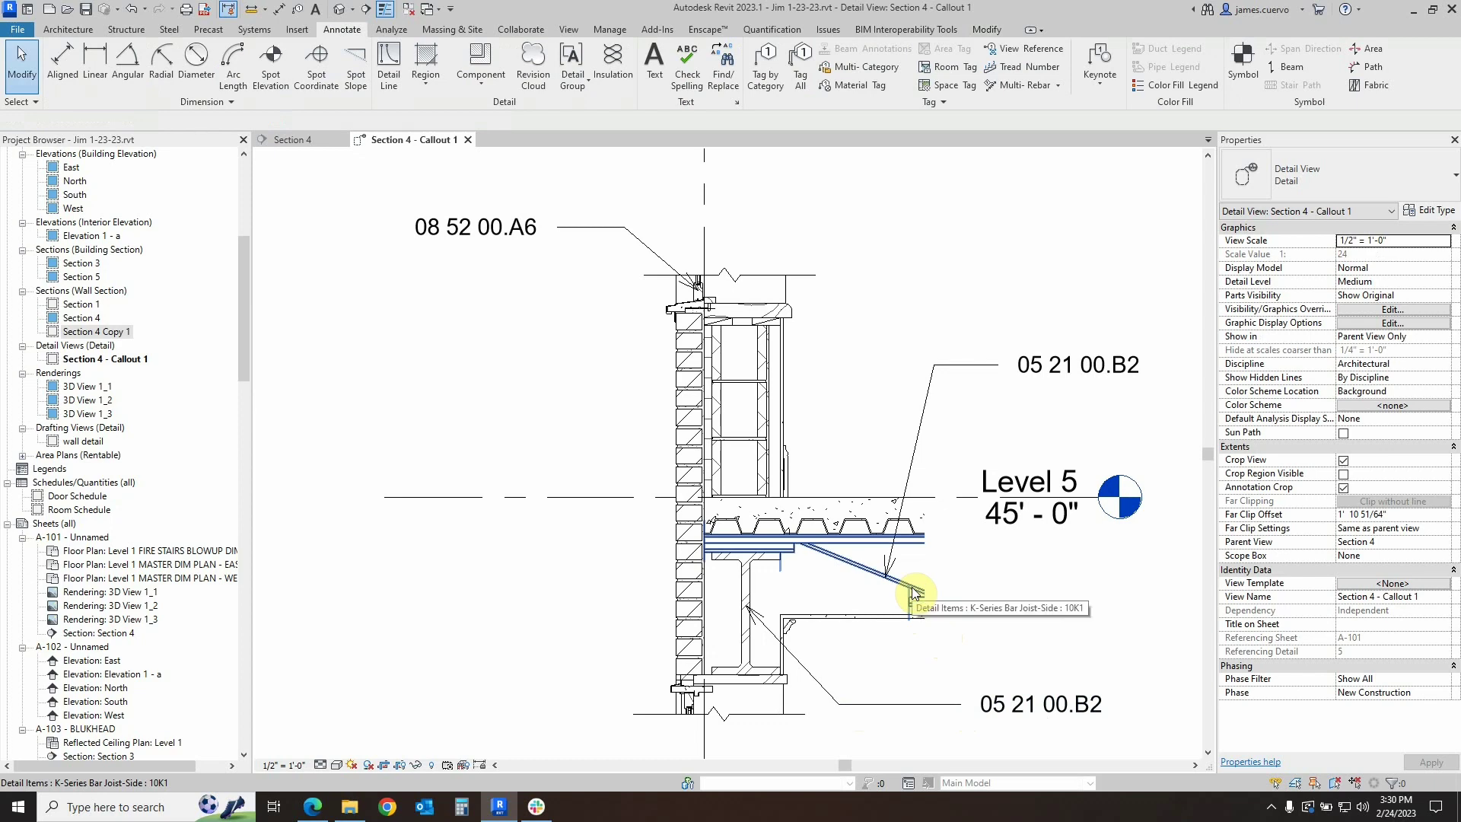
click(915, 593)
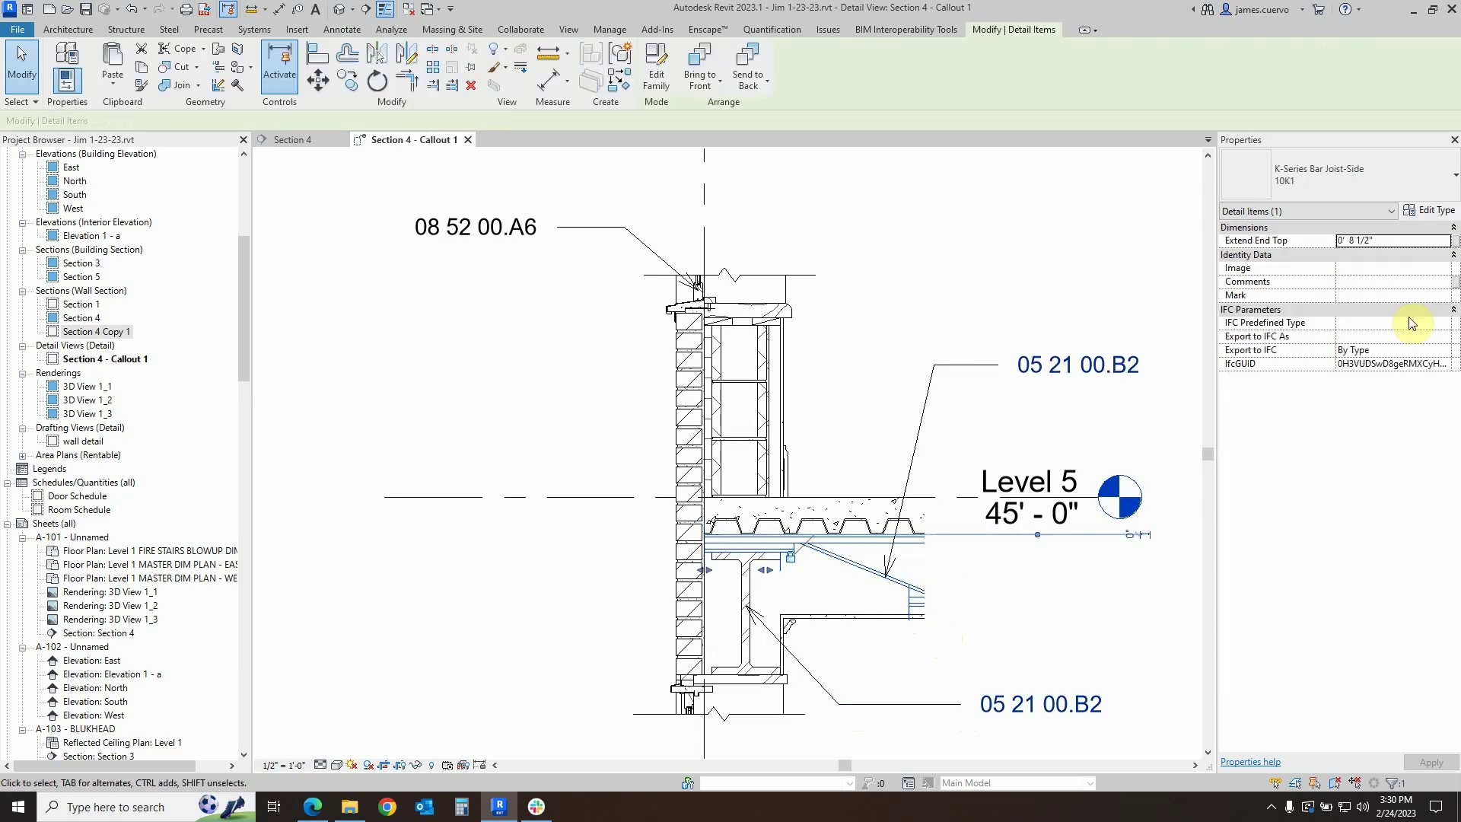
click(1446, 213)
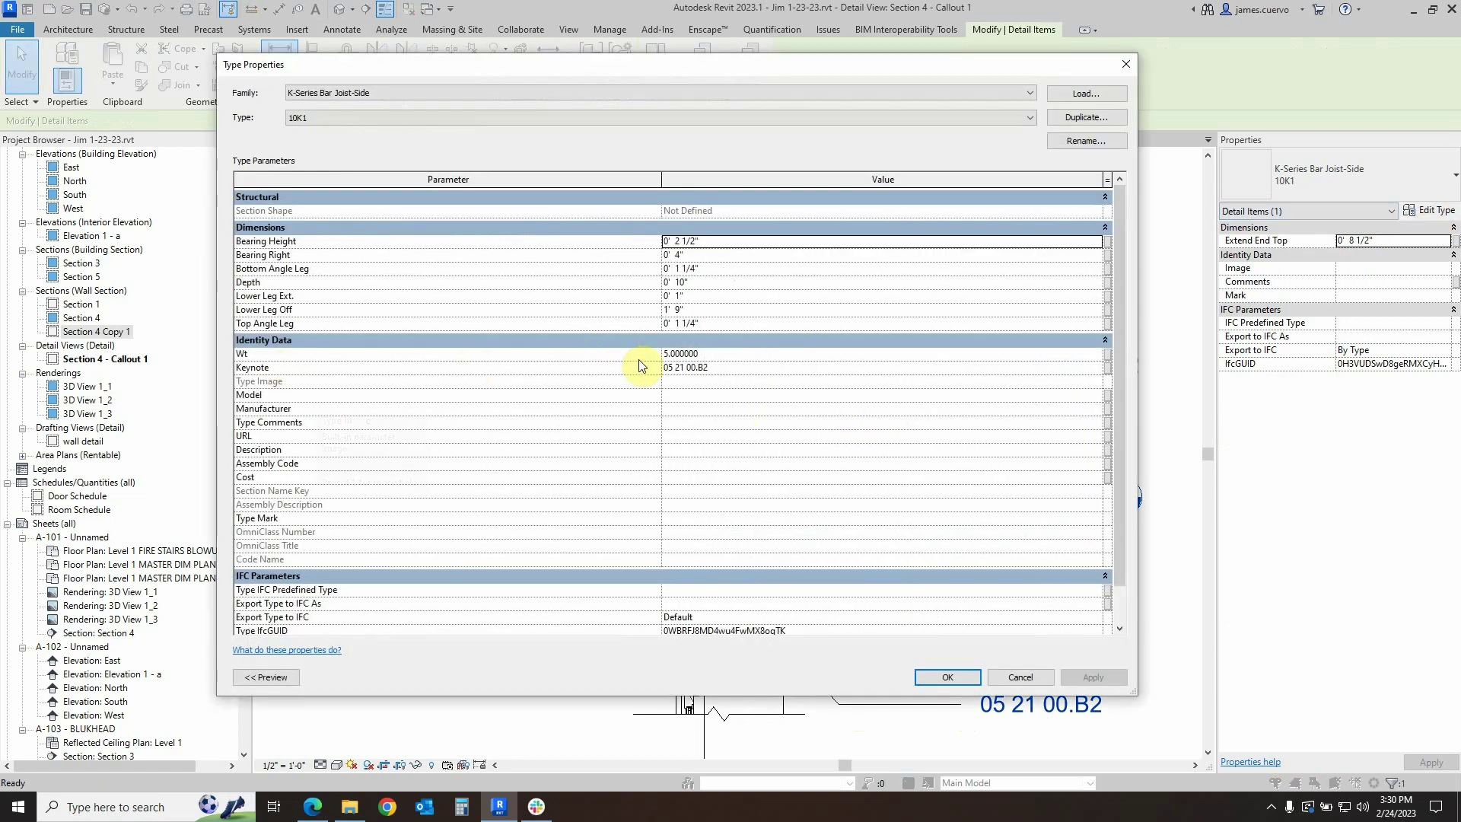
click(733, 372)
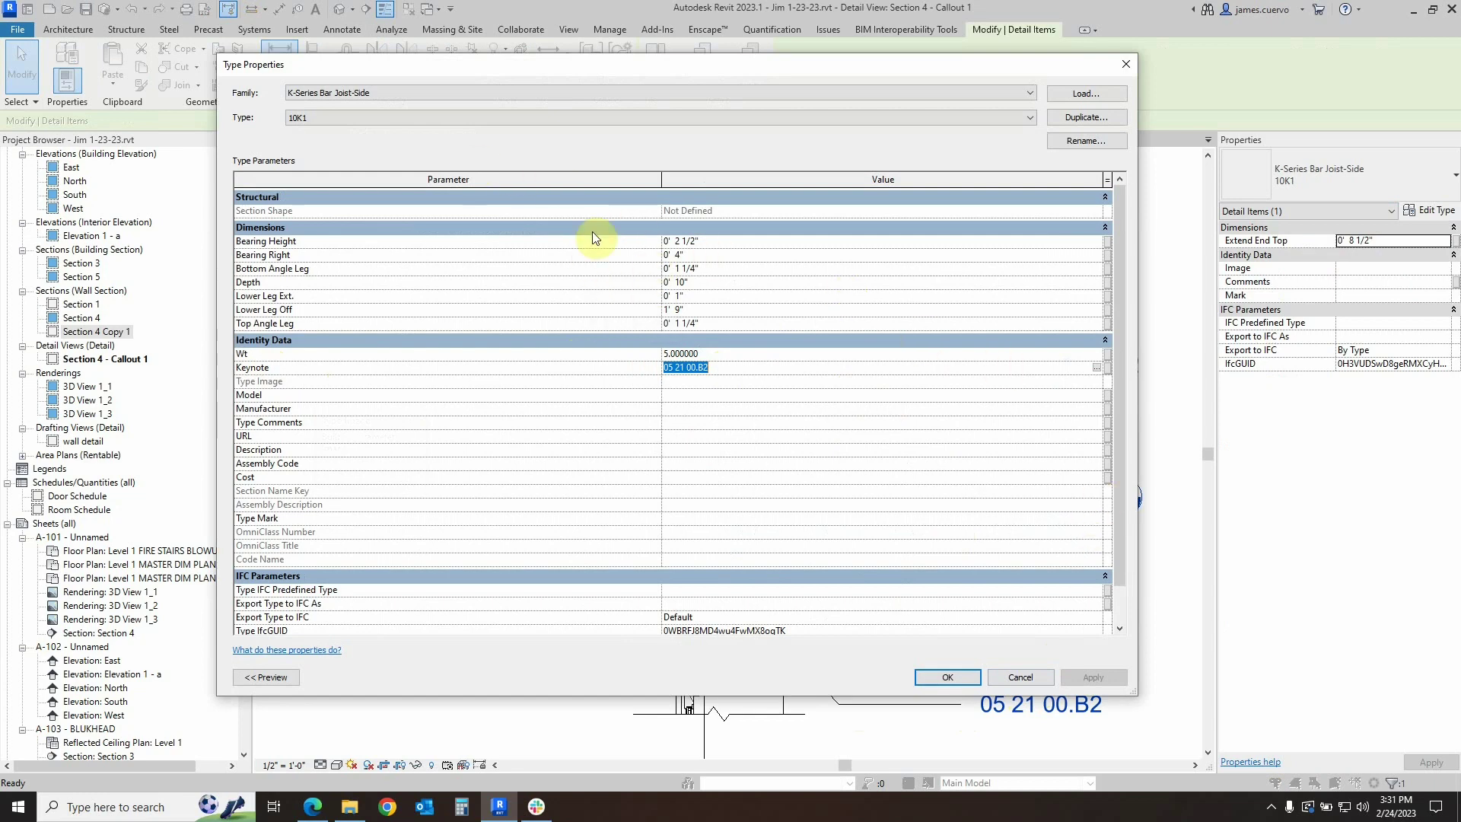
click(1025, 677)
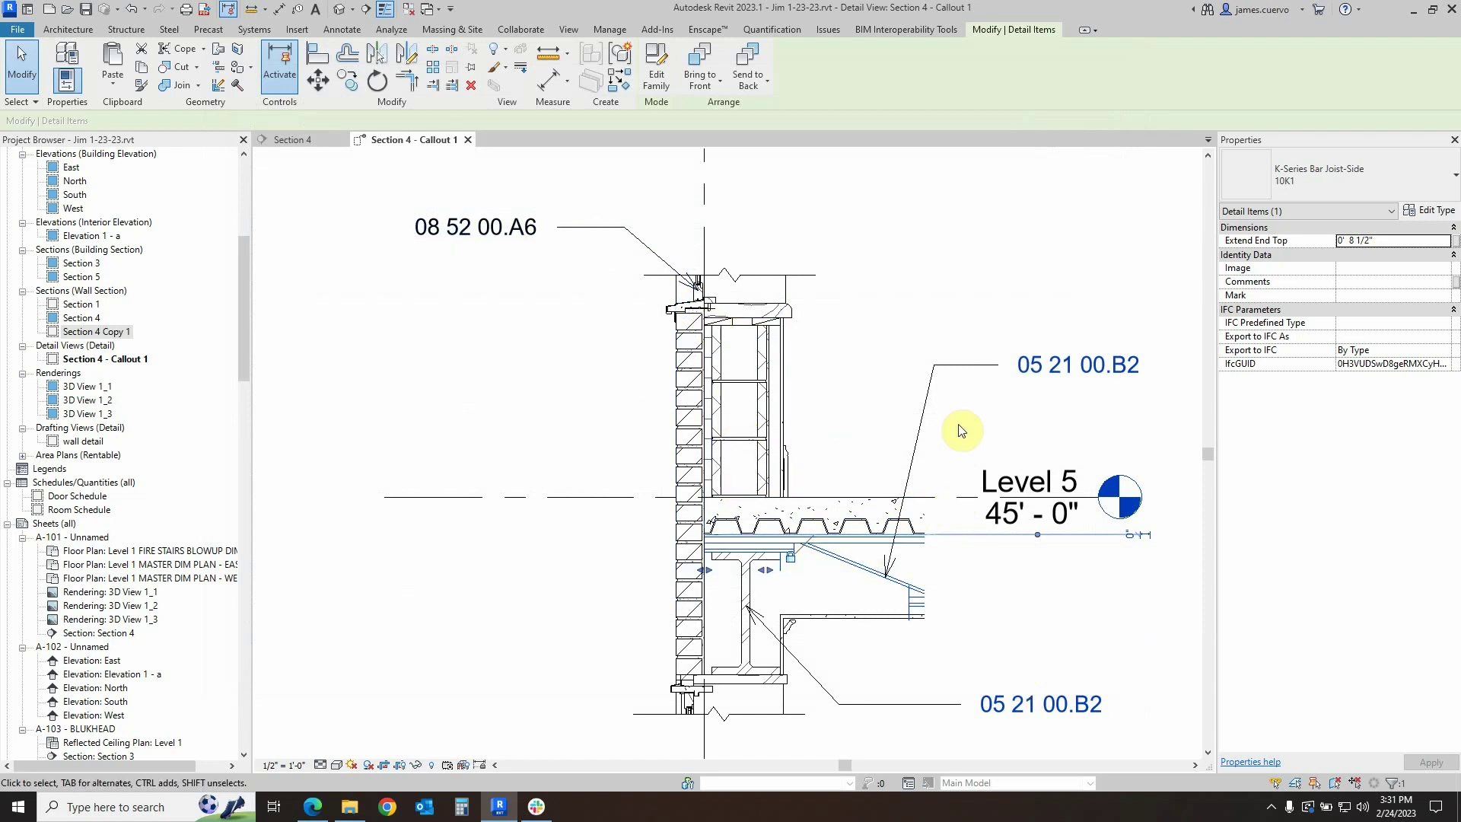
Change the three keynote tags to the Keynote Tag : Keynote Text type
click(989, 371)
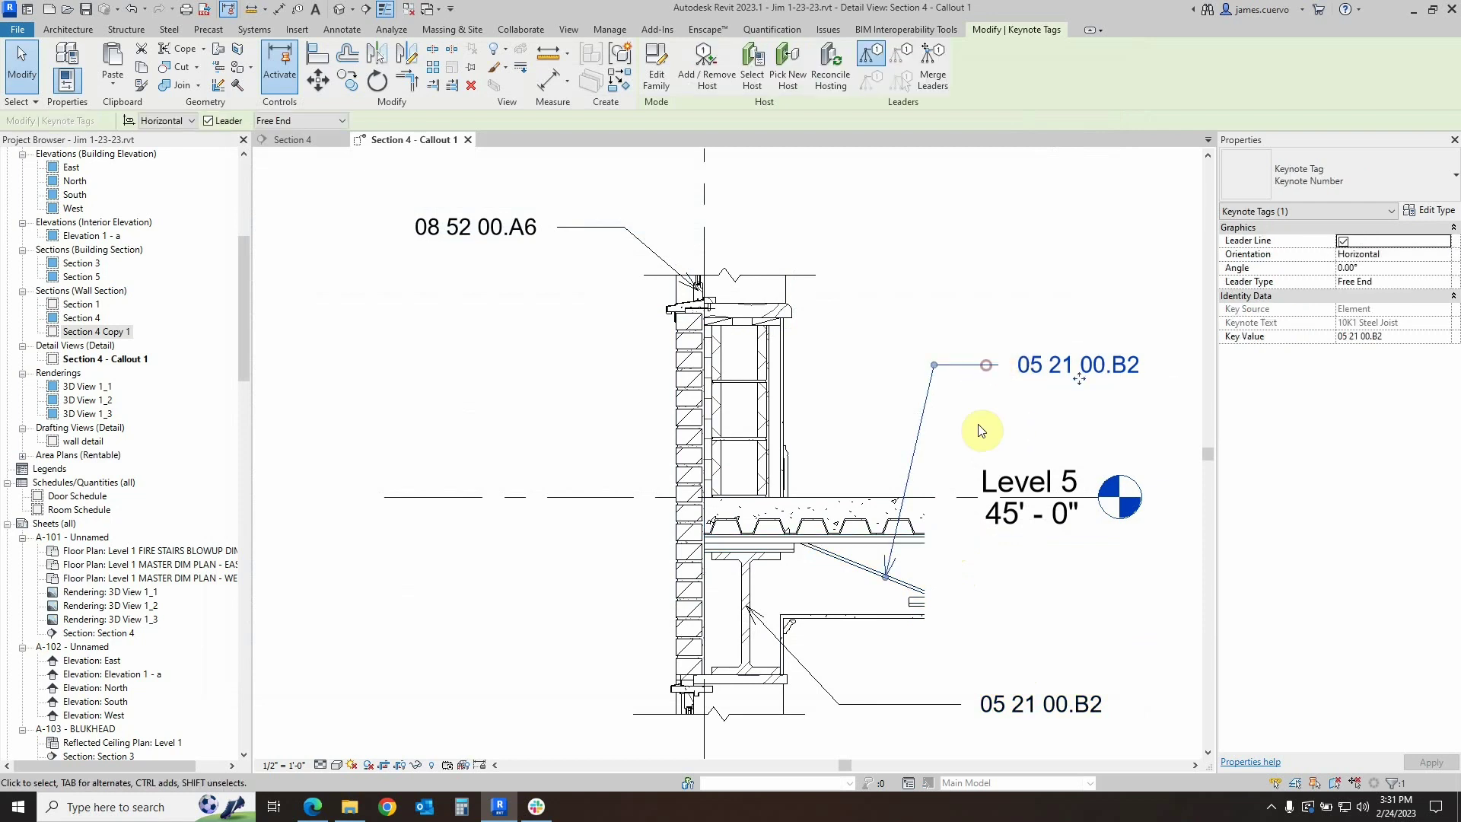
ctrl+click(823, 656)
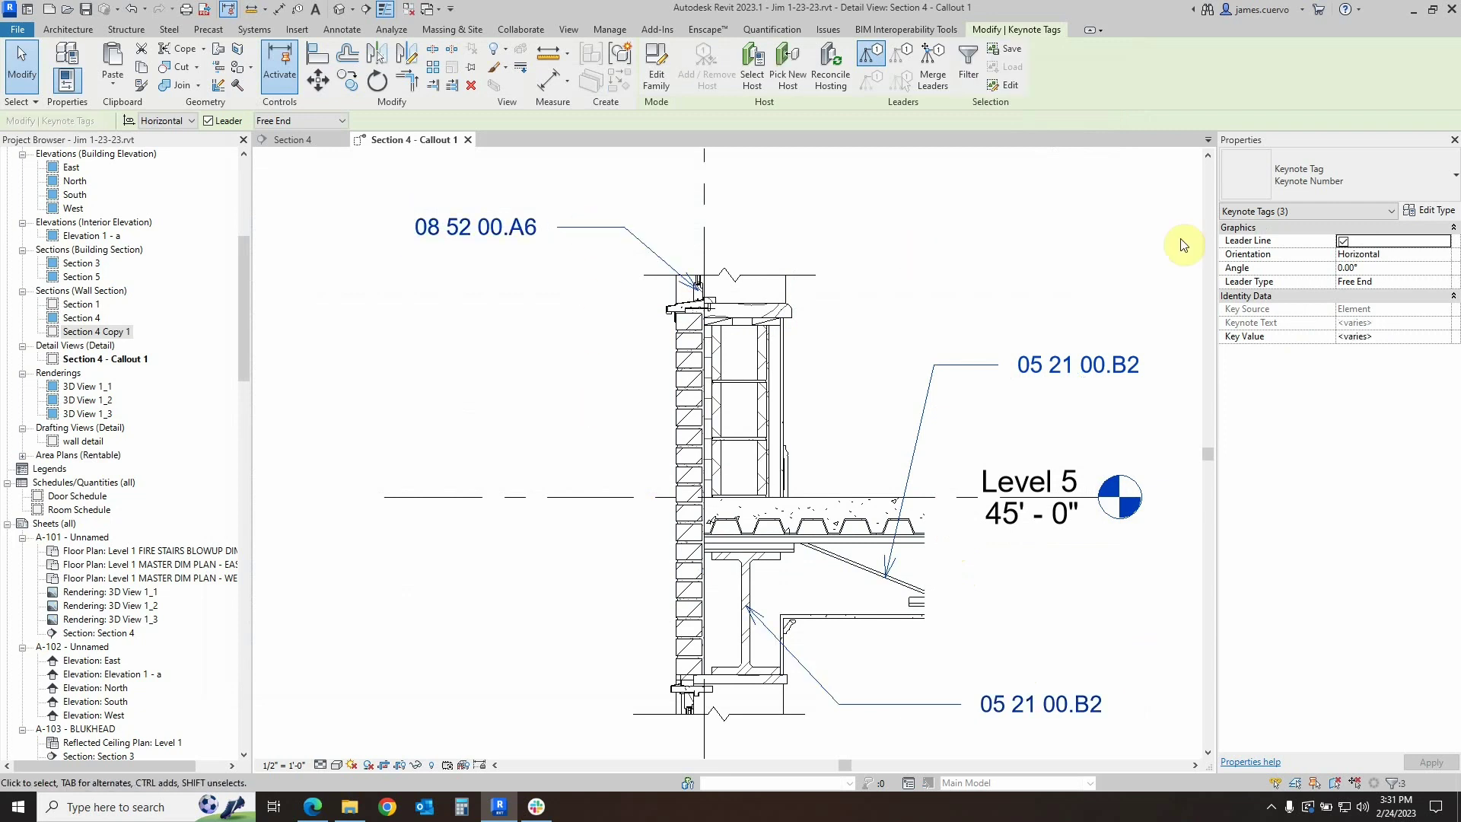
click(1370, 176)
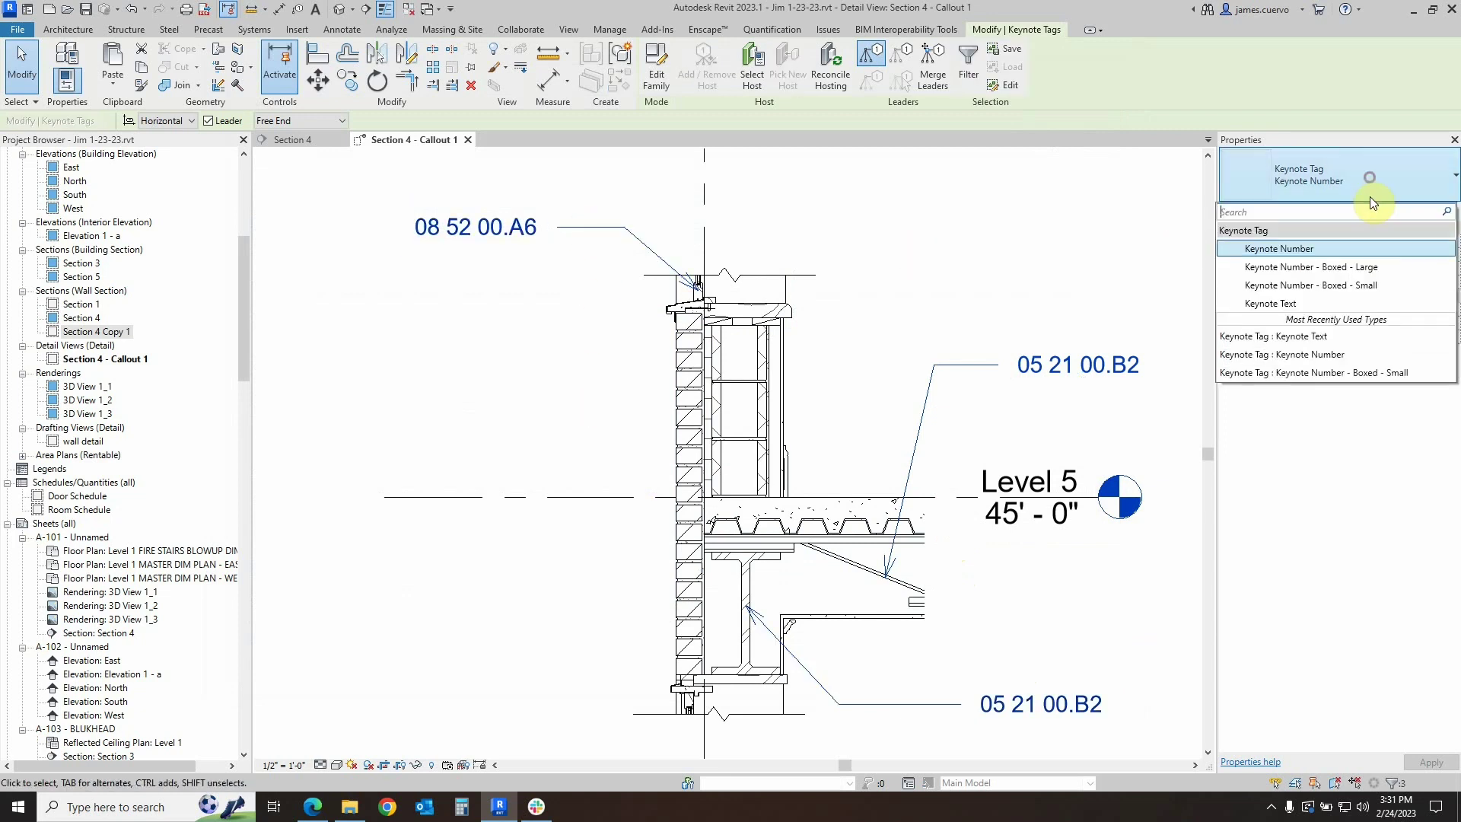
click(1294, 305)
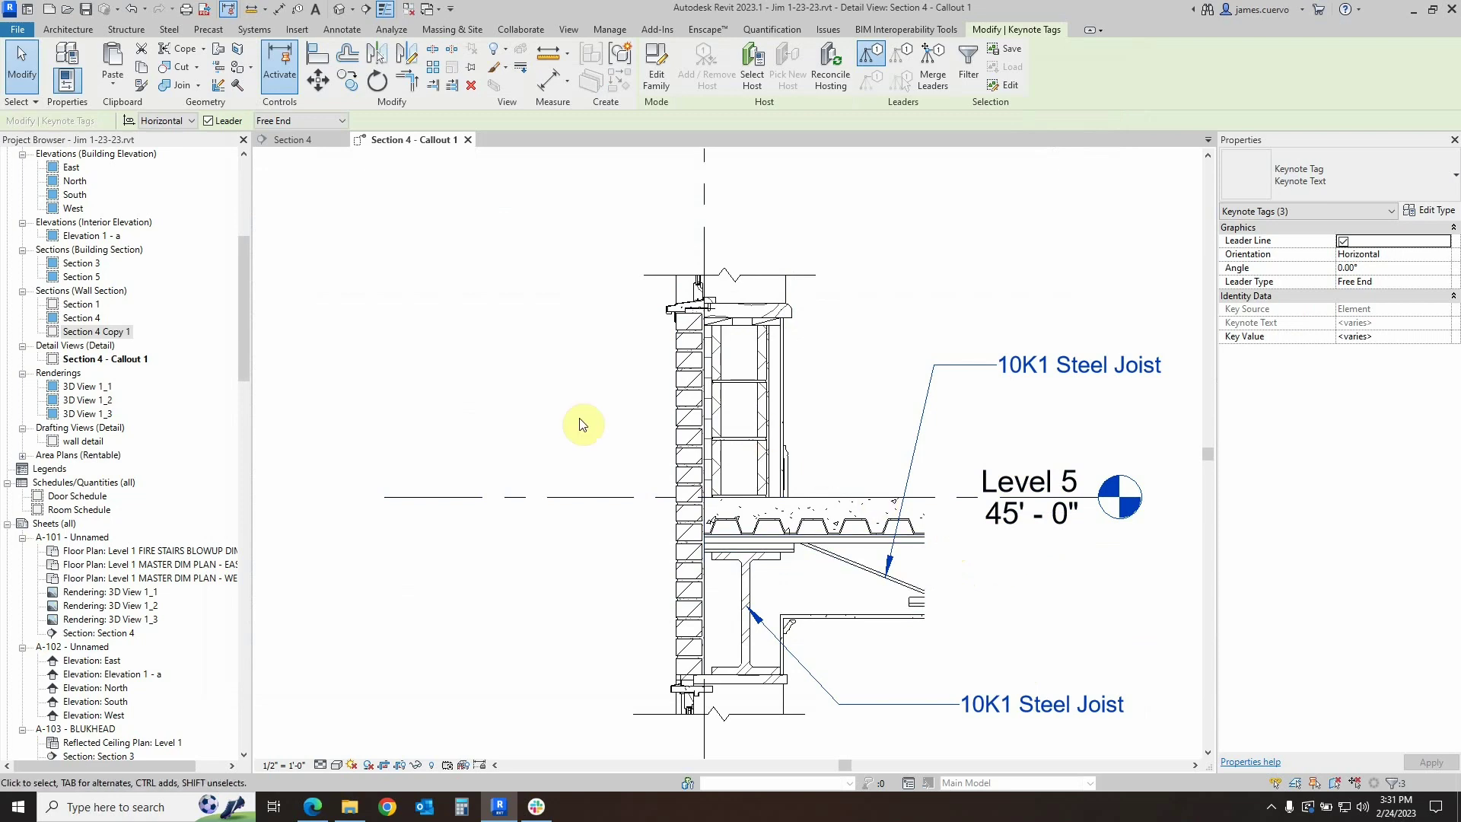
scroll(490, 430, down, 3)
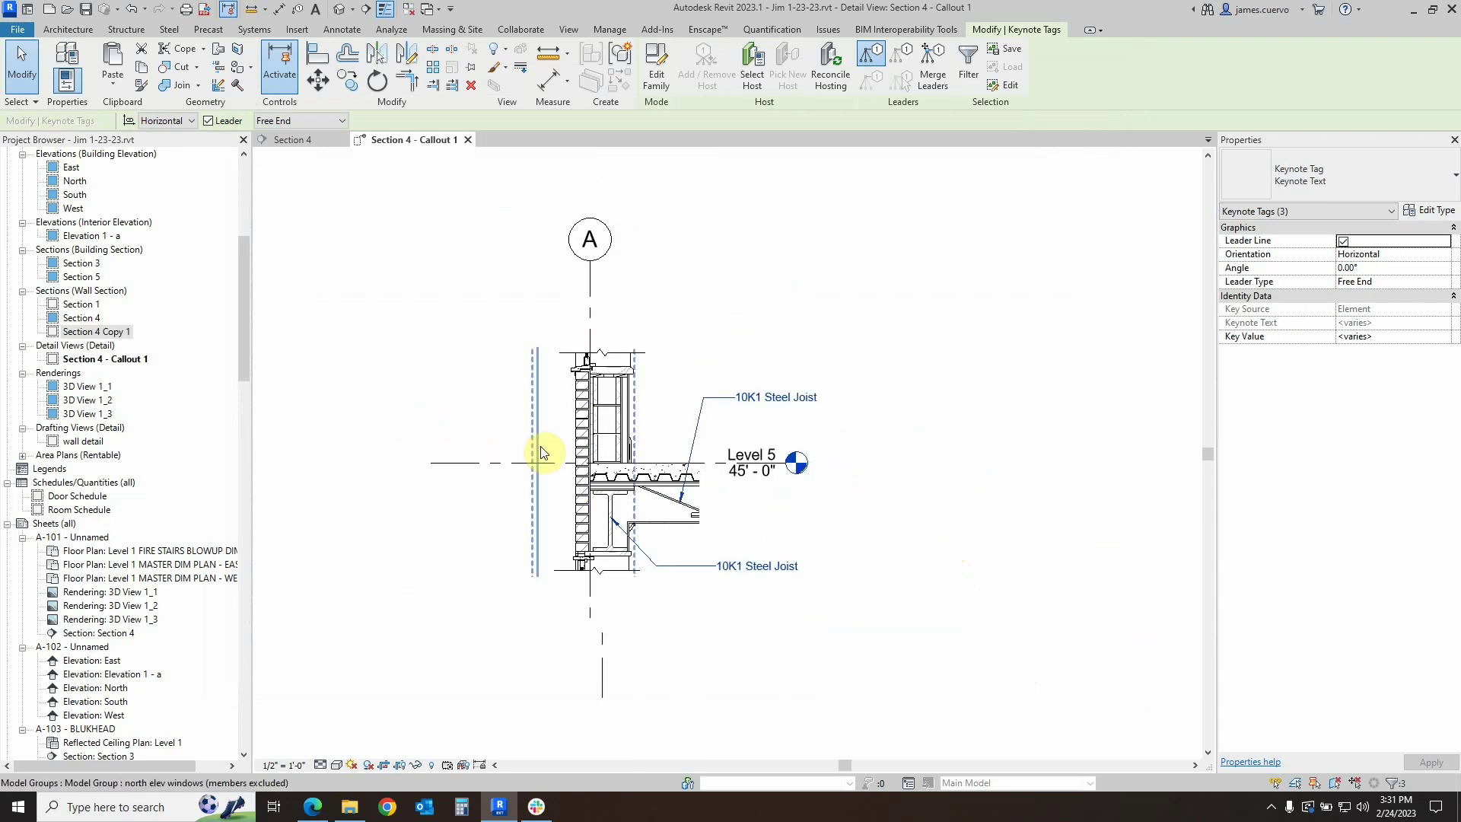
Widen the annotation crop leftward to reveal the sill note, then hide the crop and frame the detail
key(Escape)
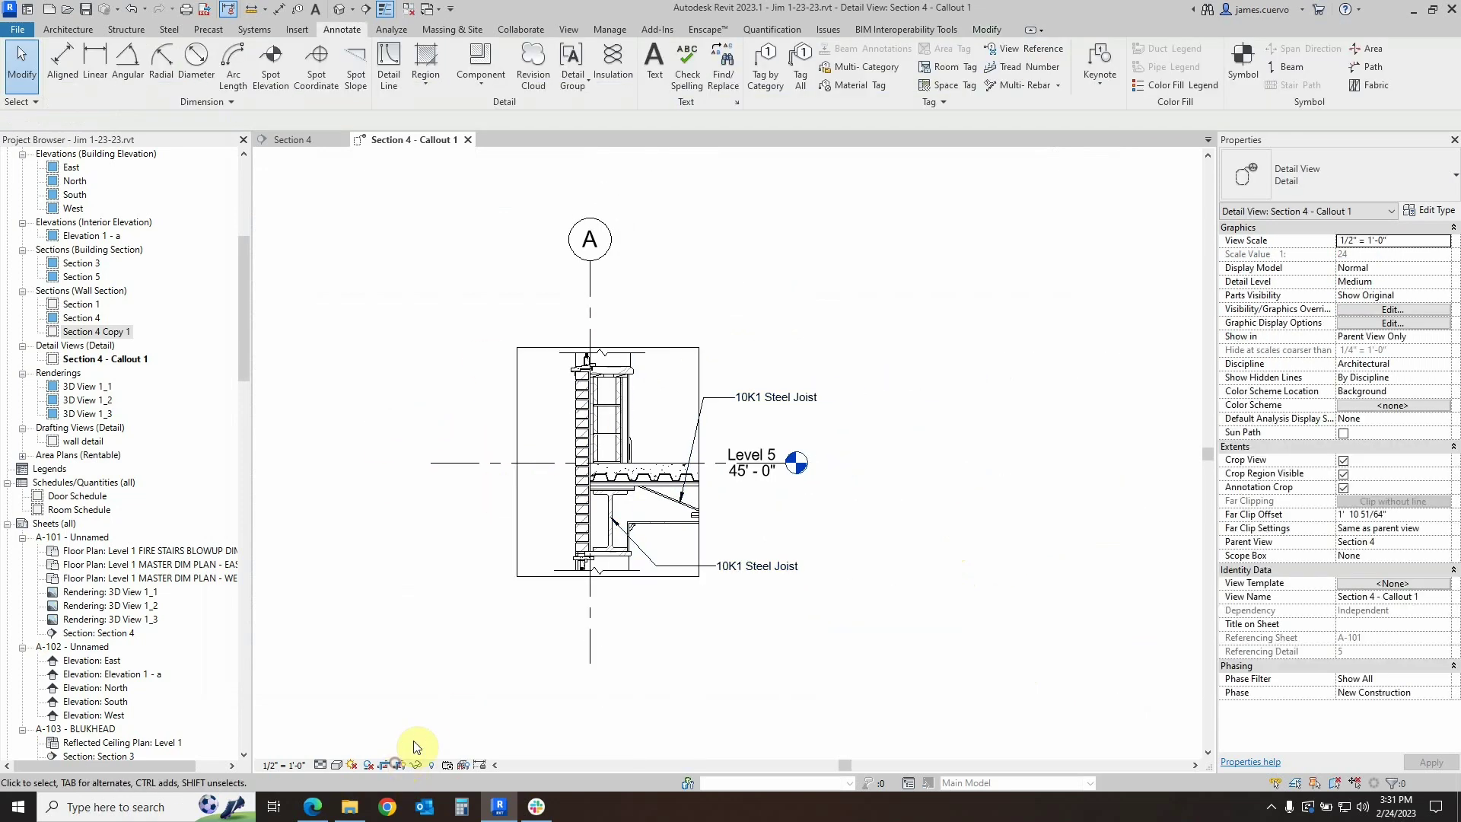
click(493, 542)
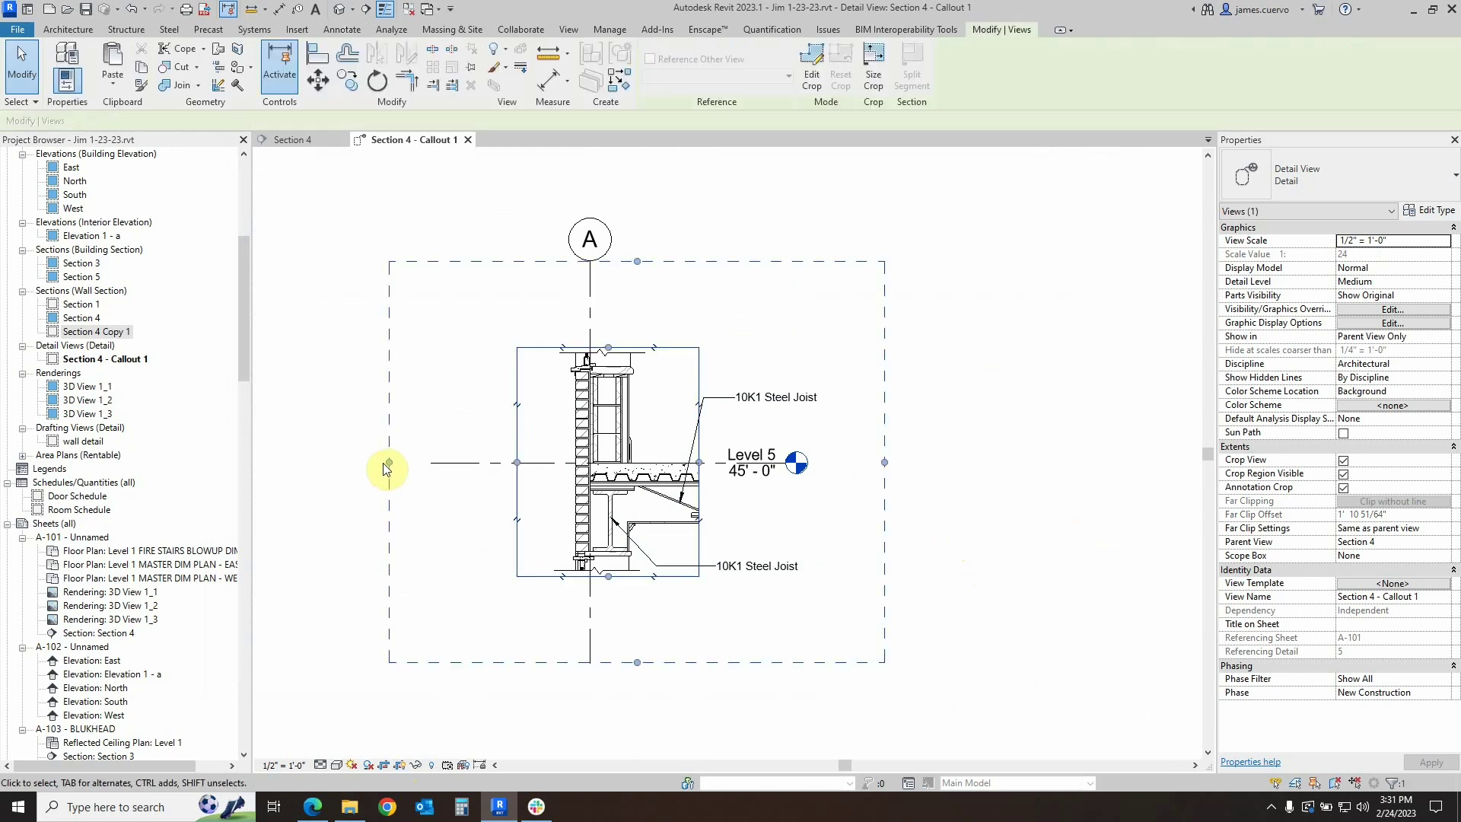
drag(389, 461, 321, 464)
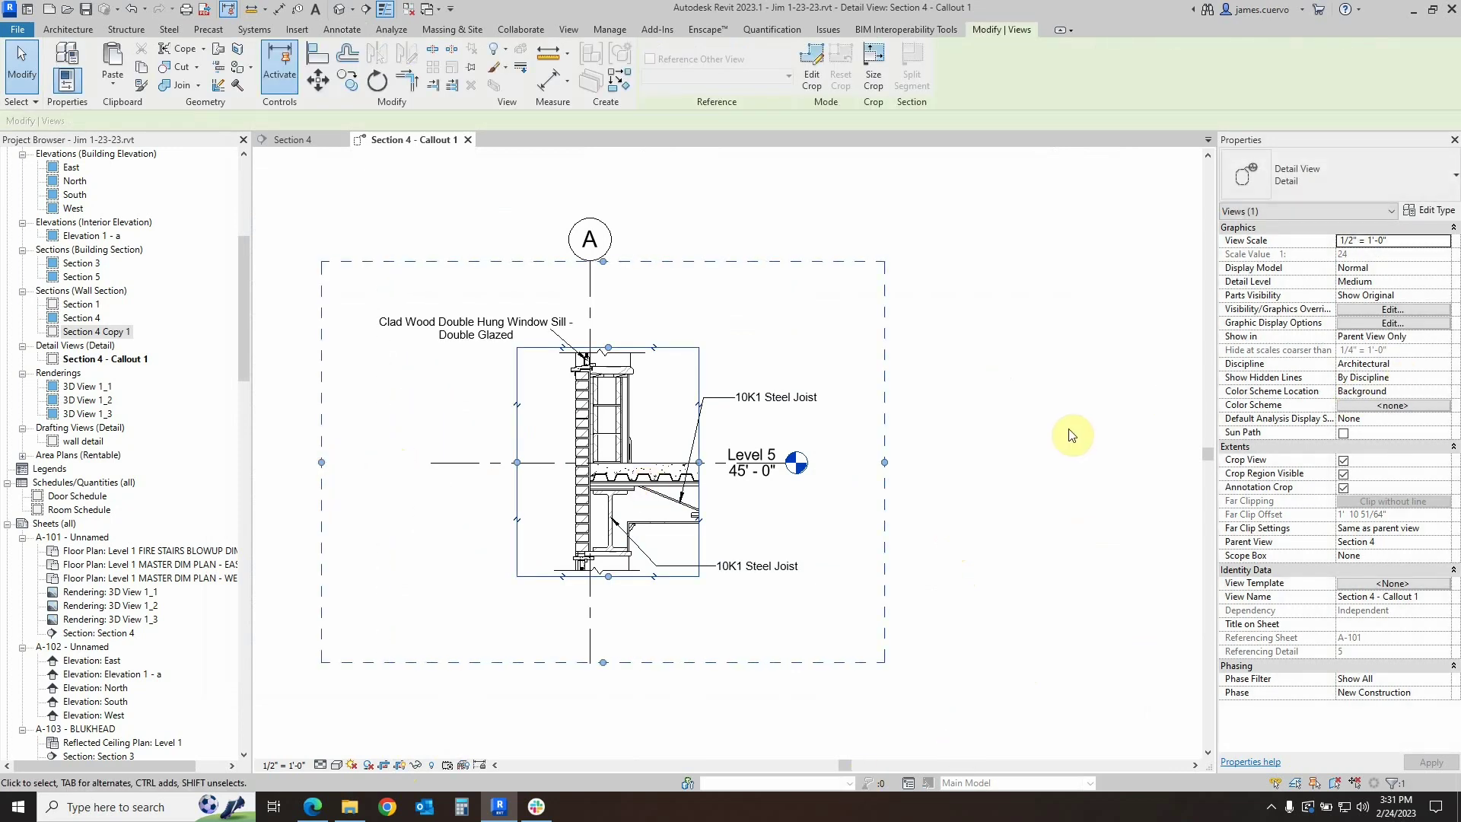
click(400, 765)
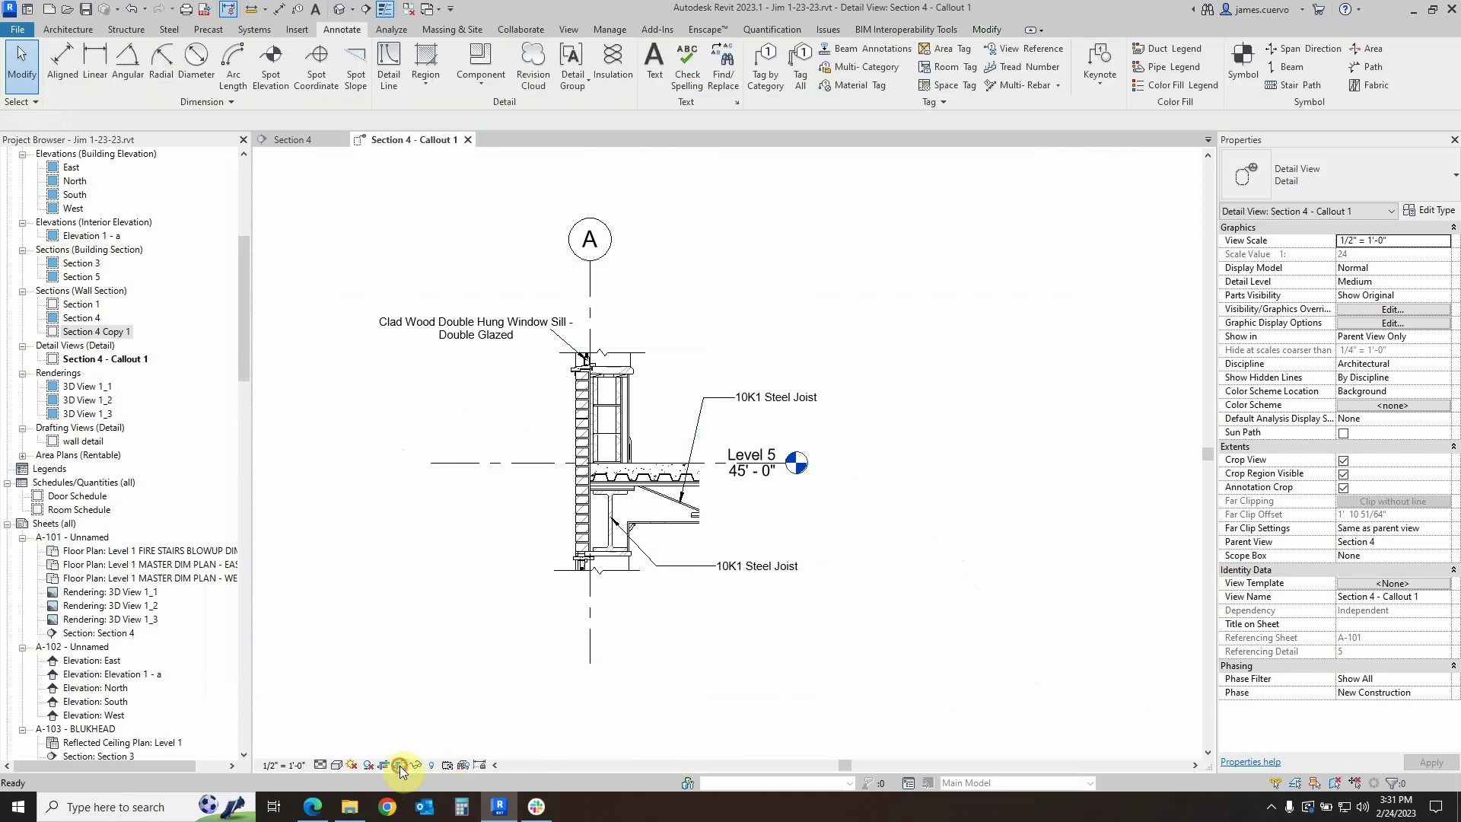
scroll(589, 476, up, 5)
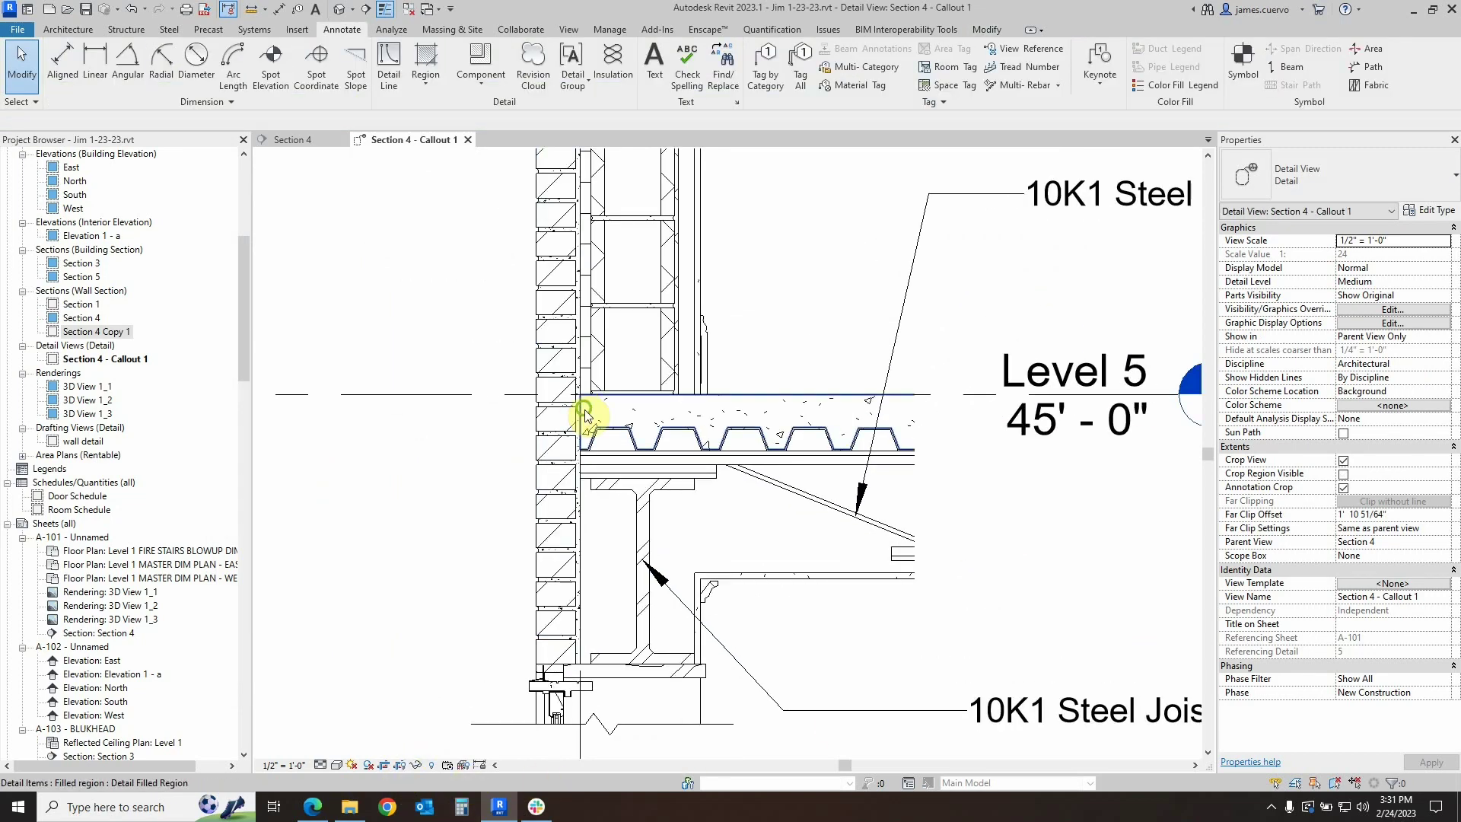
scroll(587, 414, down, 3)
middle_drag(809, 505, 842, 401)
mouse_move(873, 469)
middle_down()
mouse_move(874, 336)
mouse_move(918, 401)
middle_up()
scroll(942, 368, down, 1)
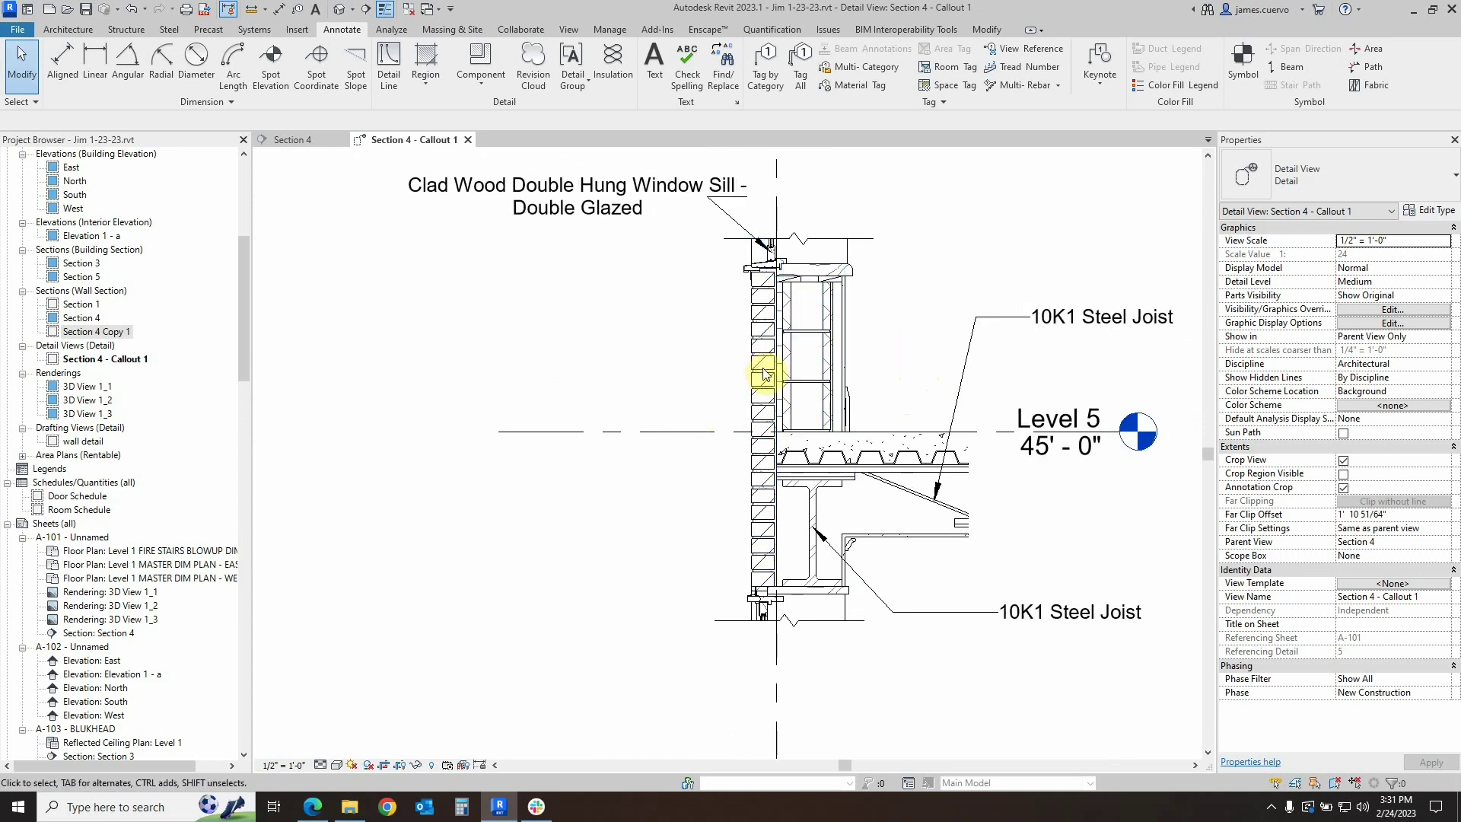
Inspect the Brick repeating detail's type properties and close them without changes
click(753, 449)
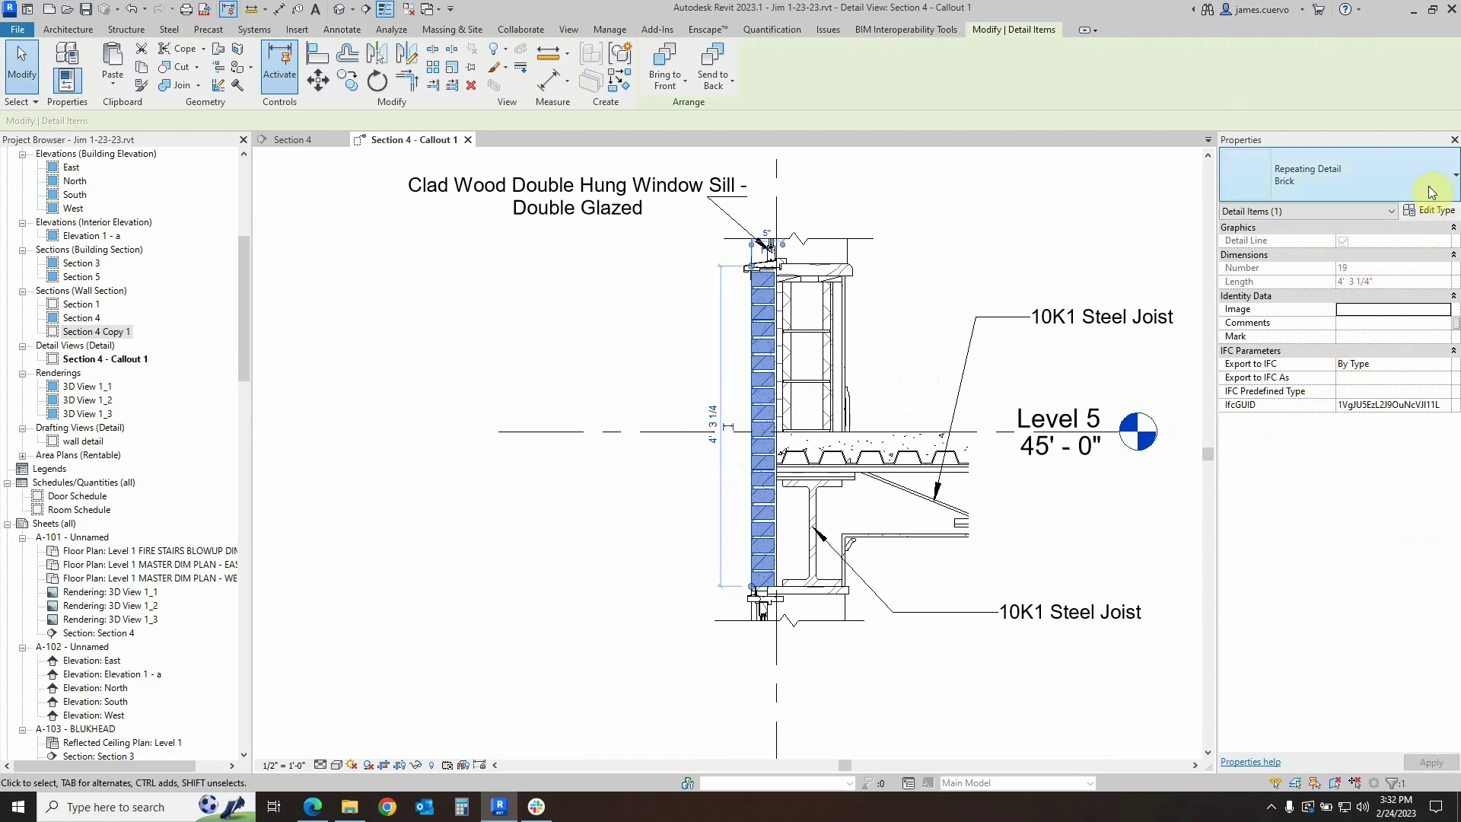
click(1431, 210)
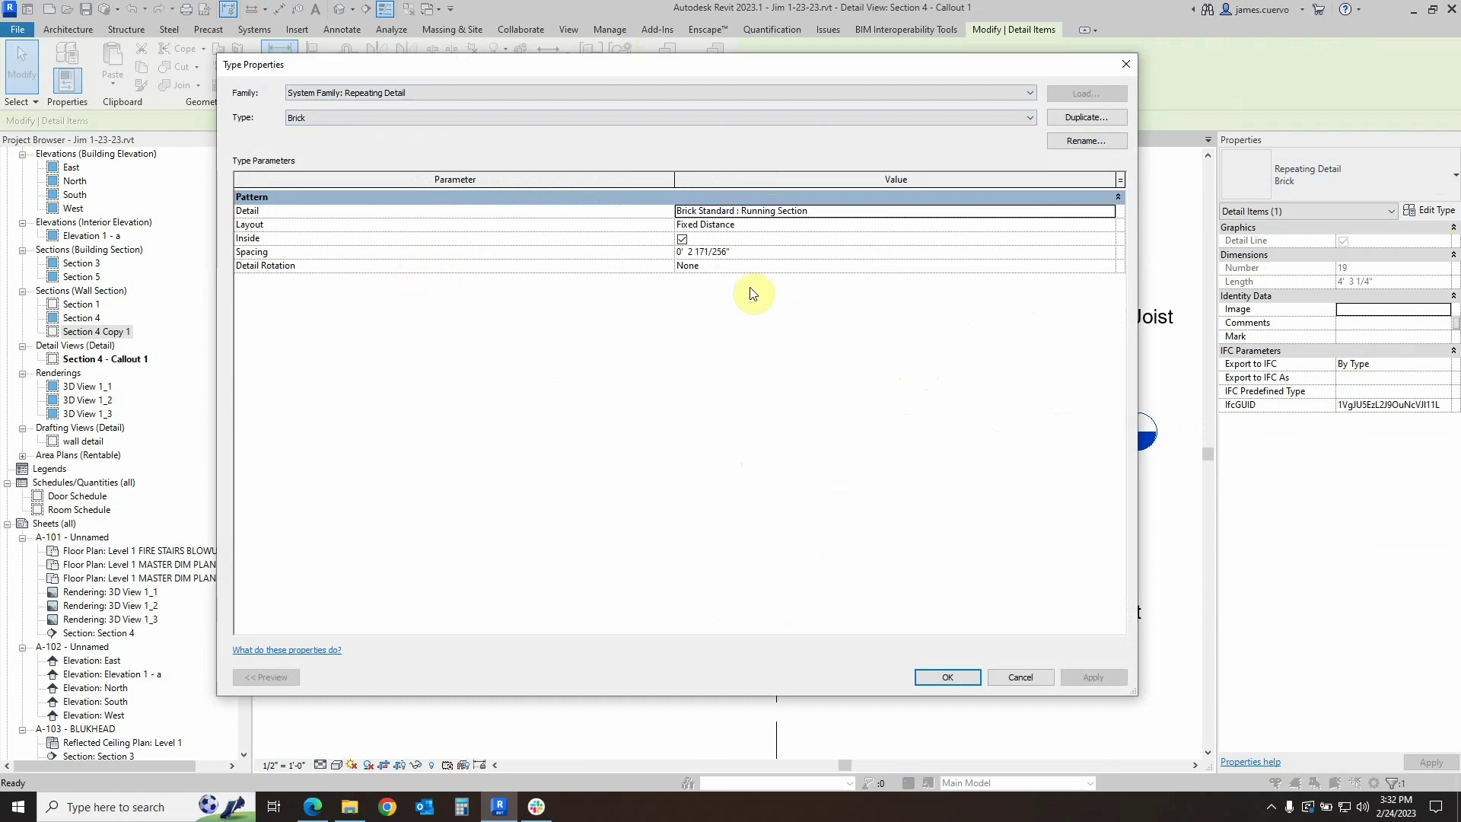
click(1012, 677)
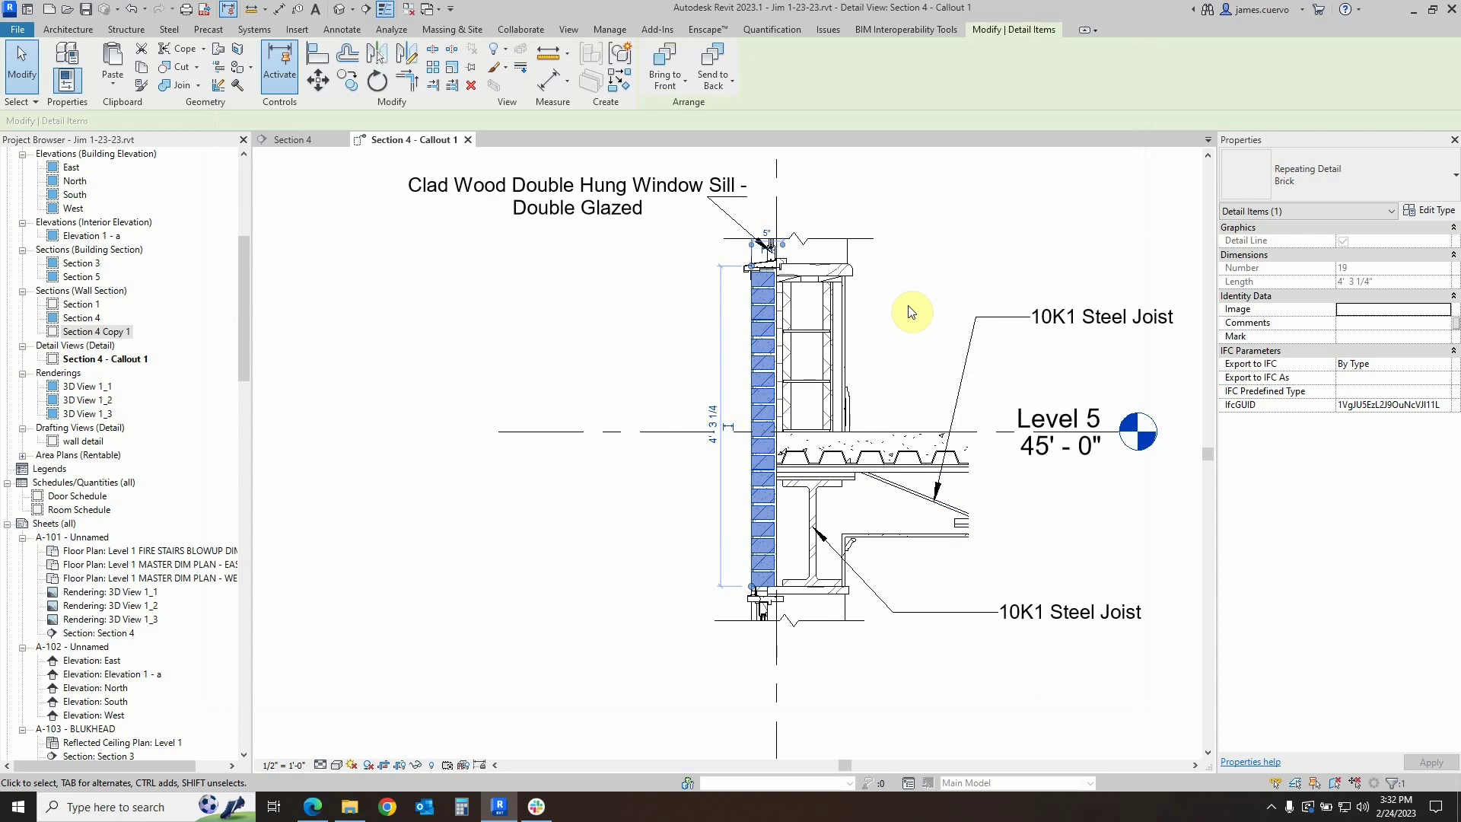
Keynote the brick wall with 04 21 00.A1 (Standard Brick - 3/8" Joint), tag left of the wall
click(911, 312)
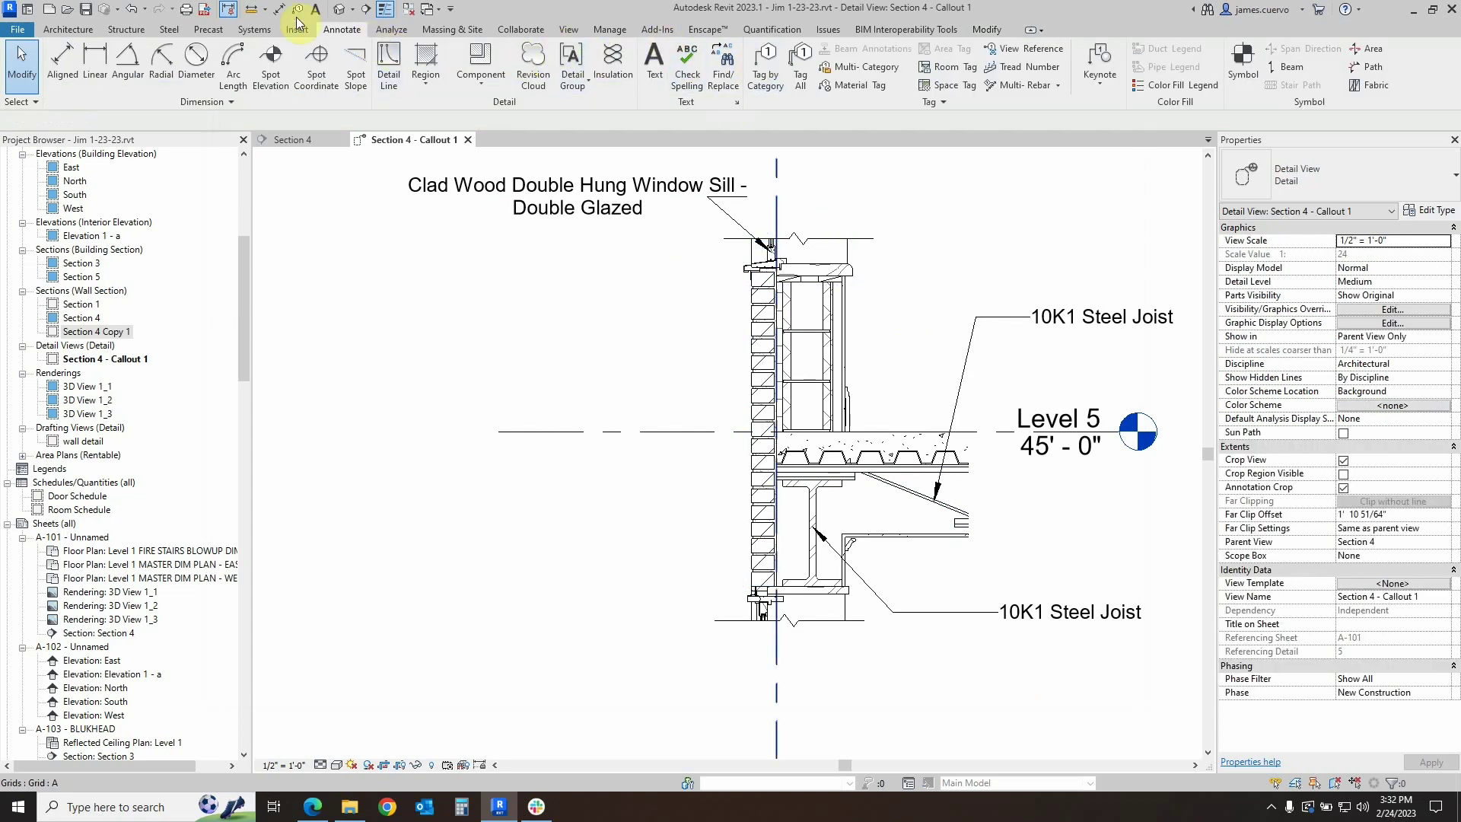
click(1103, 89)
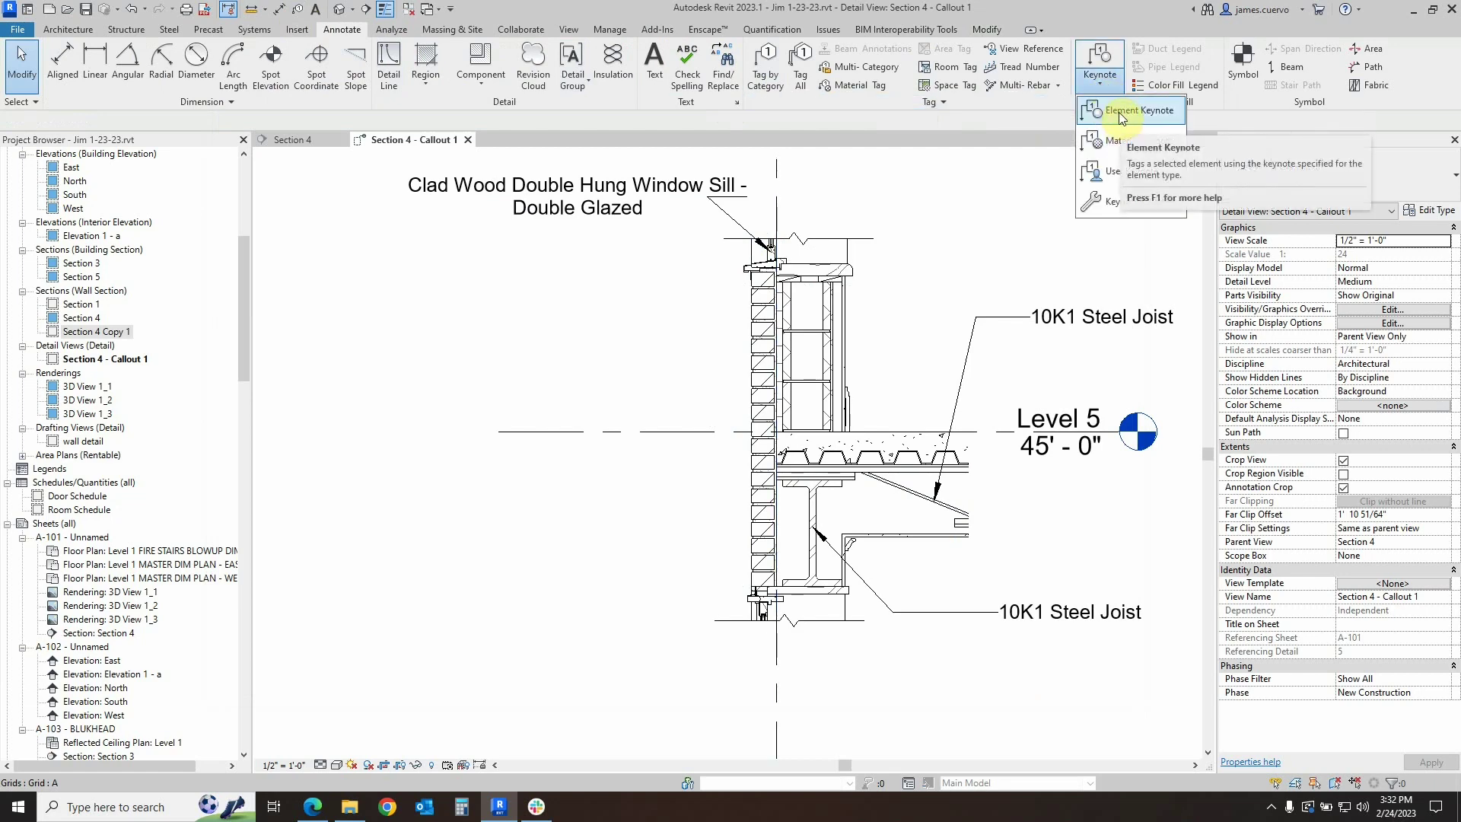
click(1119, 112)
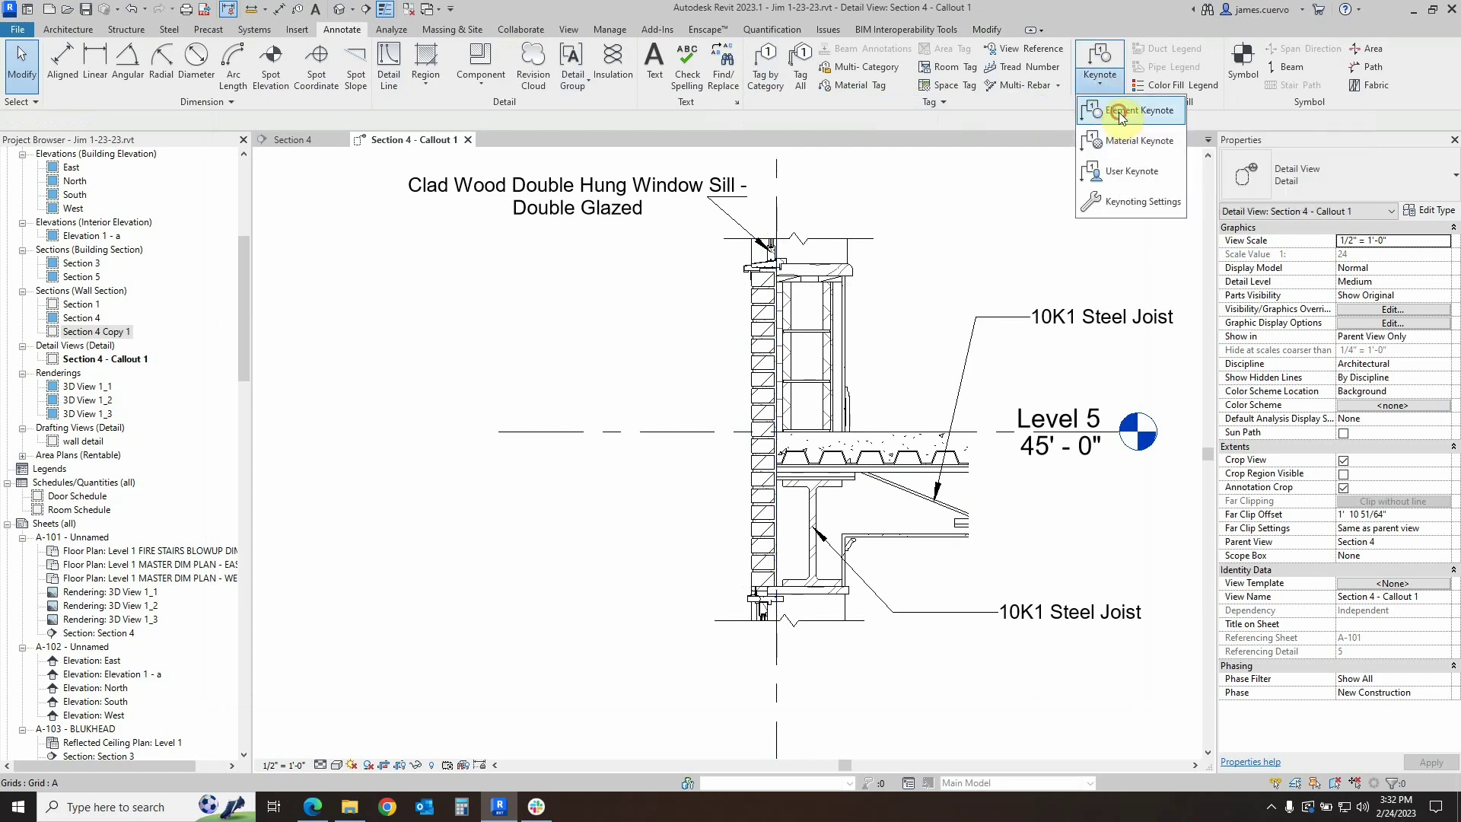
click(763, 381)
click(703, 332)
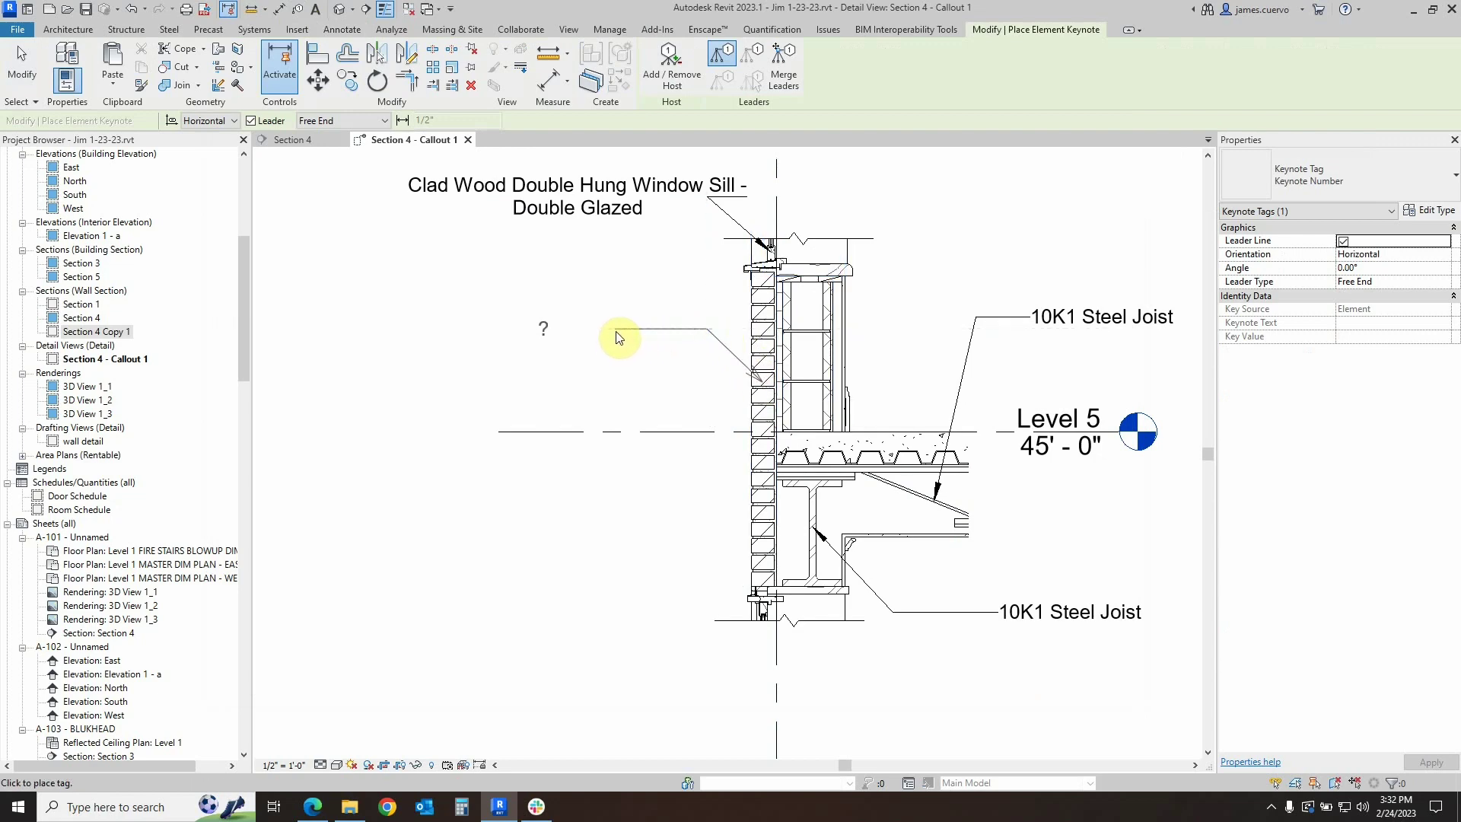
click(620, 336)
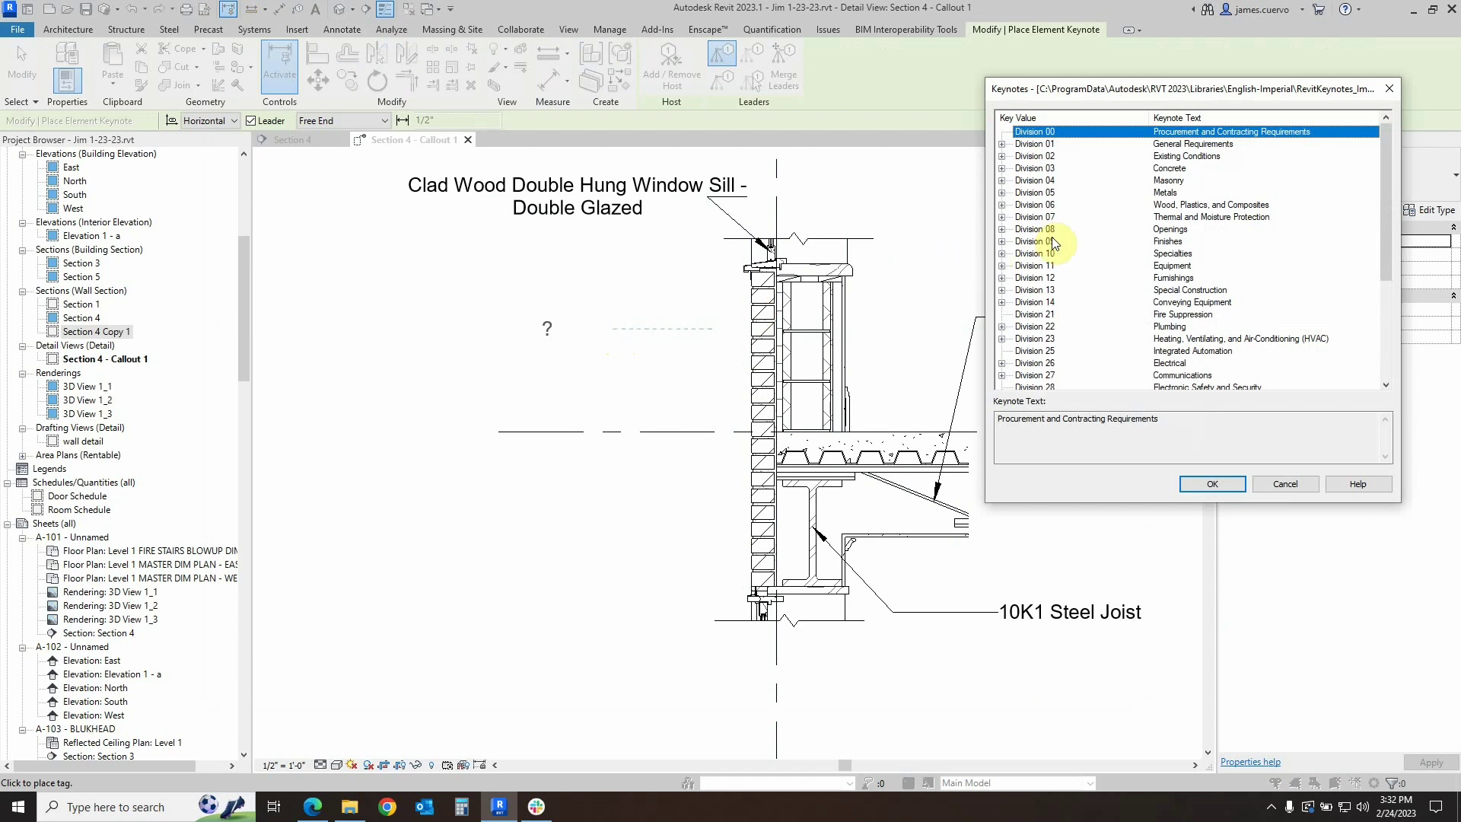
click(1002, 181)
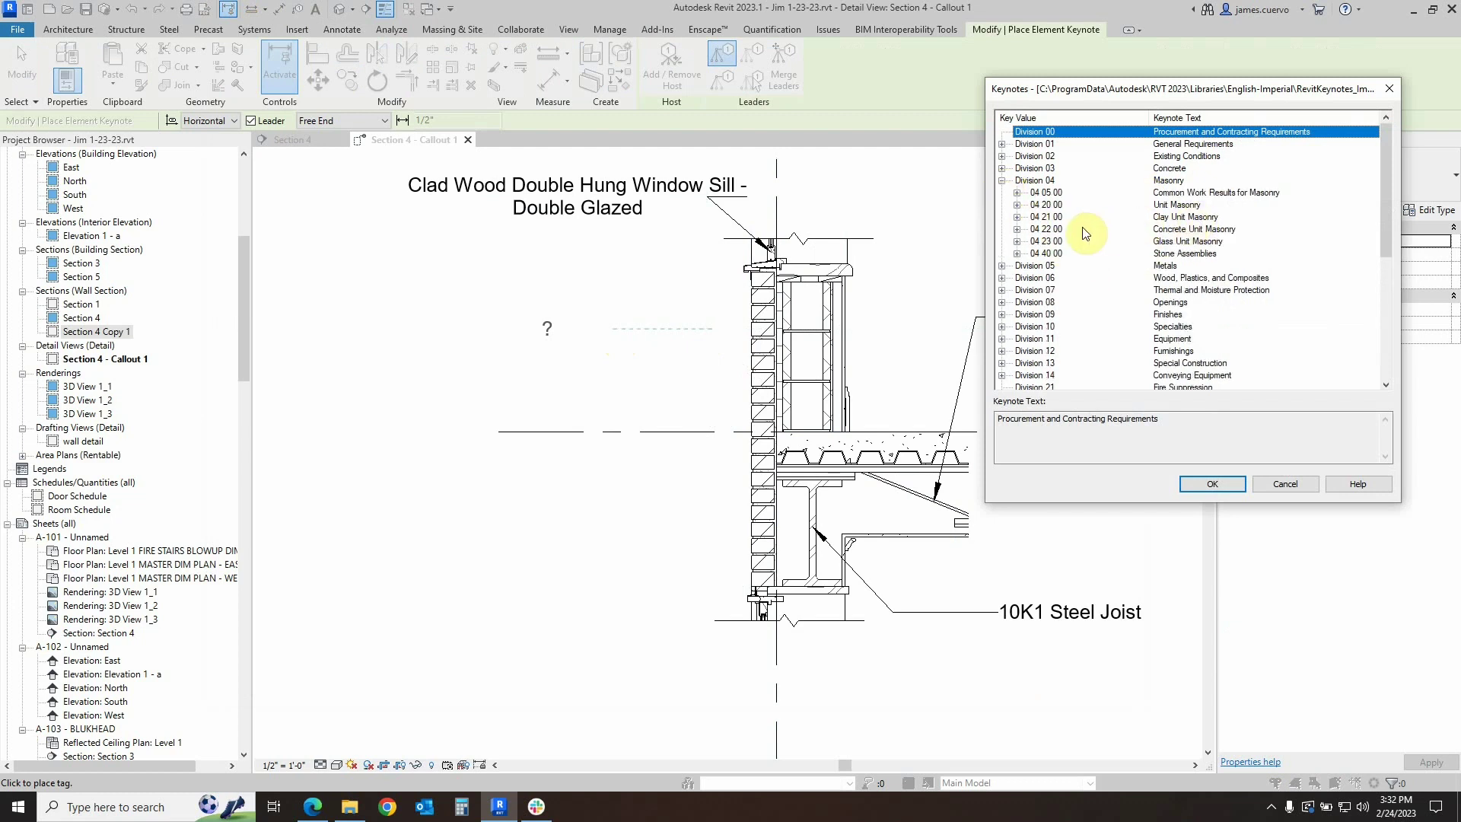
click(1017, 217)
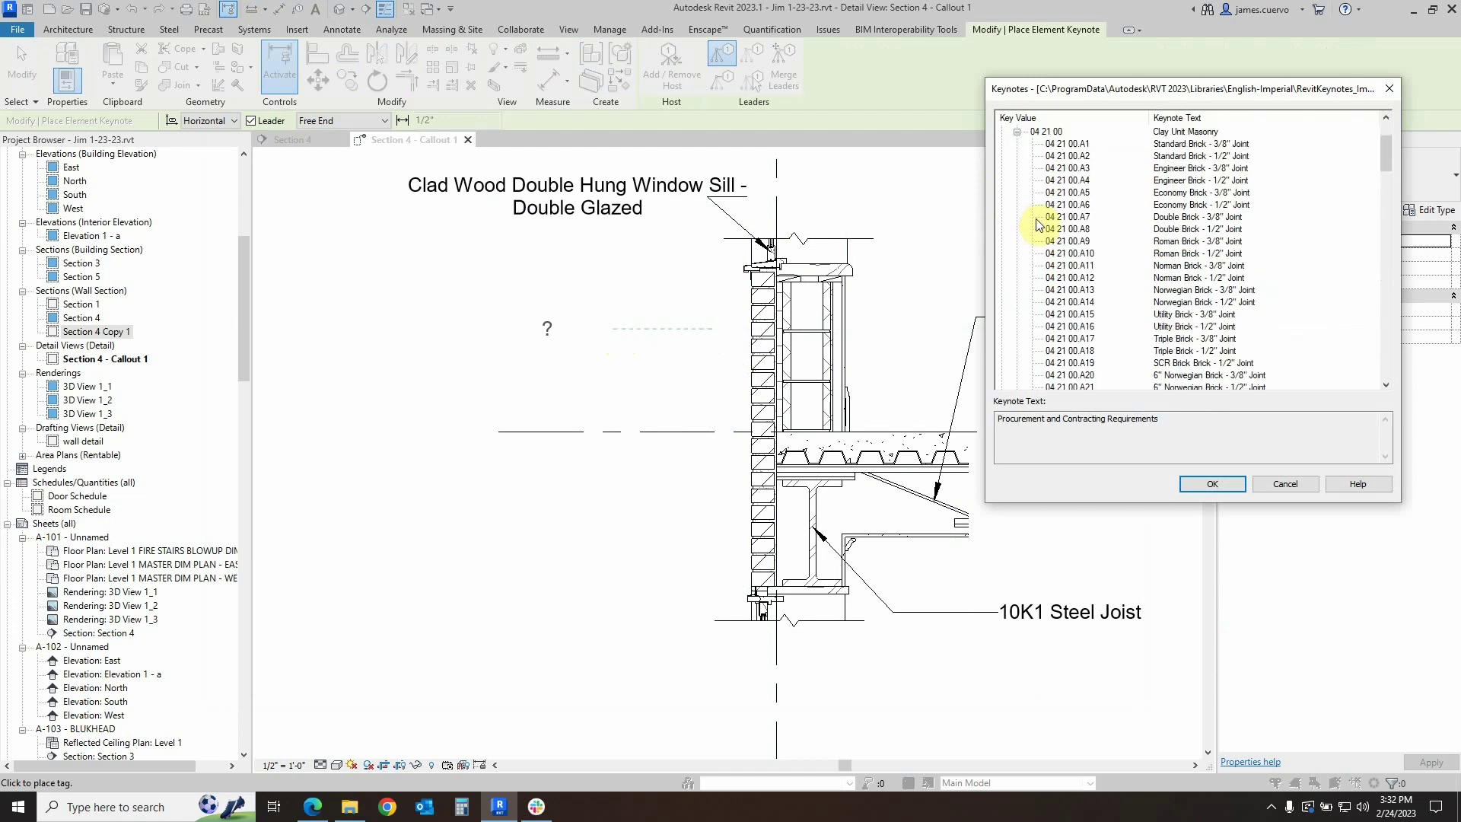
click(1180, 145)
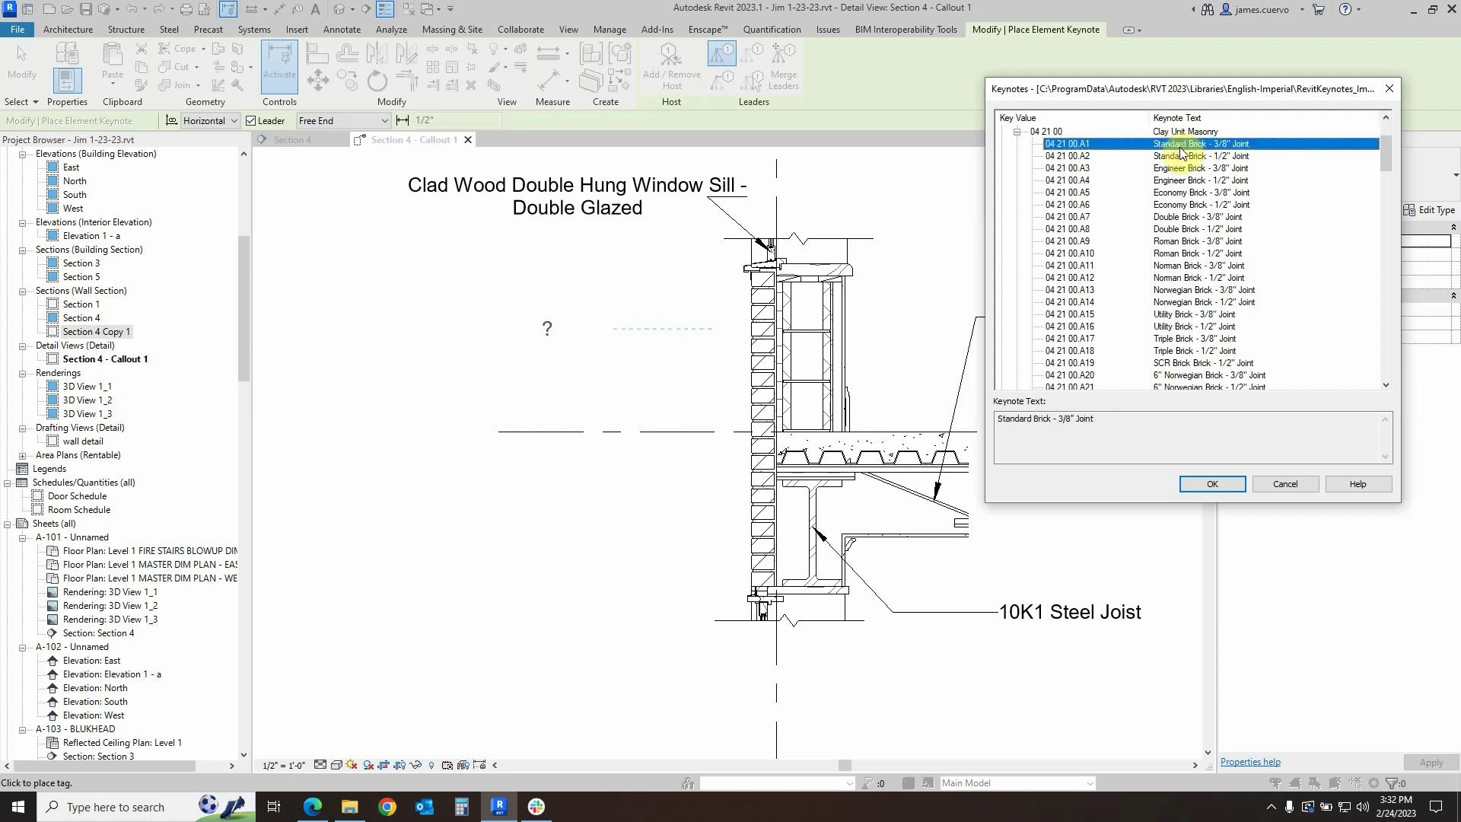
click(1215, 484)
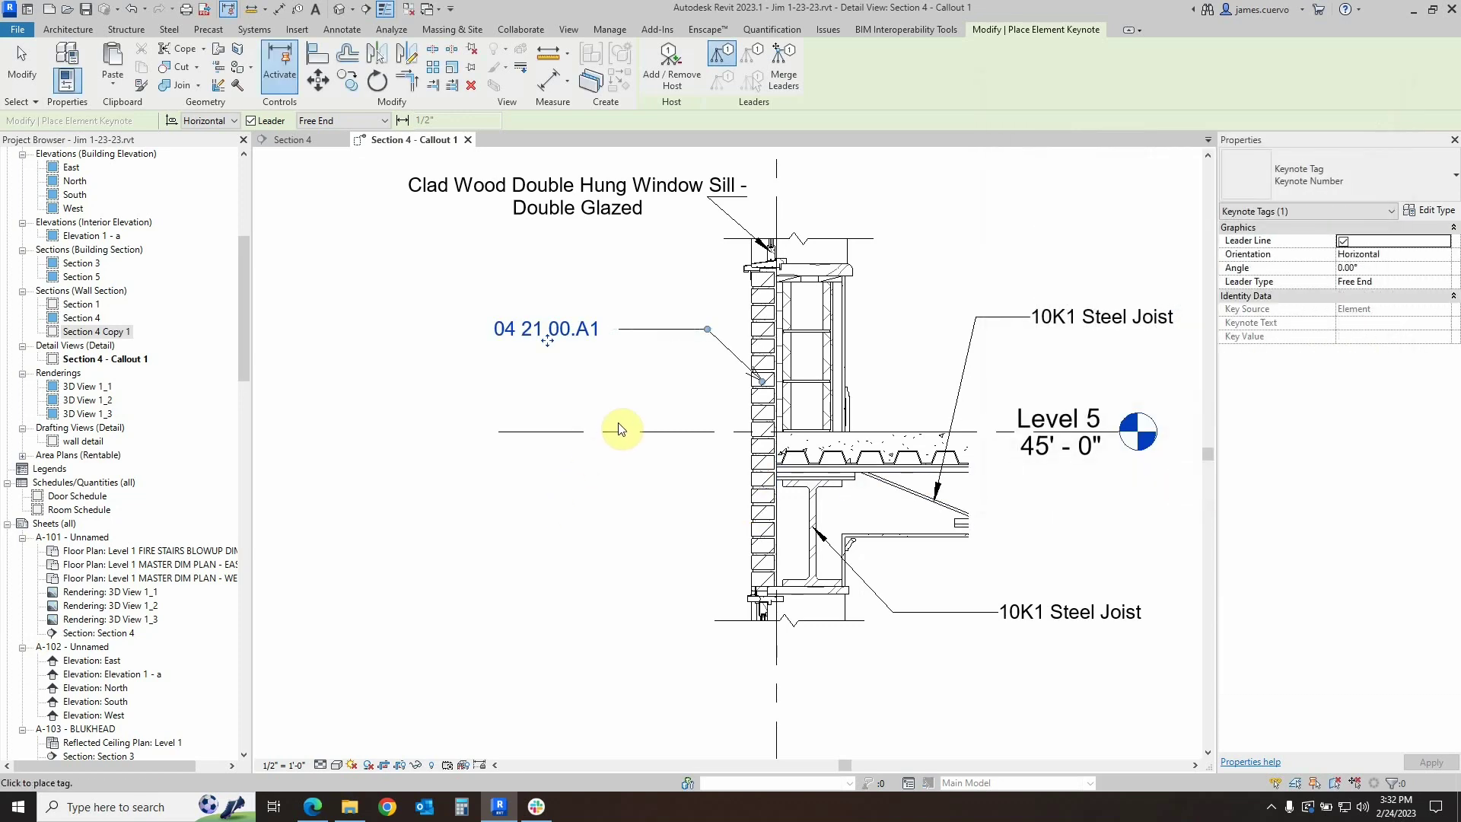
Try picking the Keynote Text tag type, then leave keynote placement mode
scroll(716, 381, up, 3)
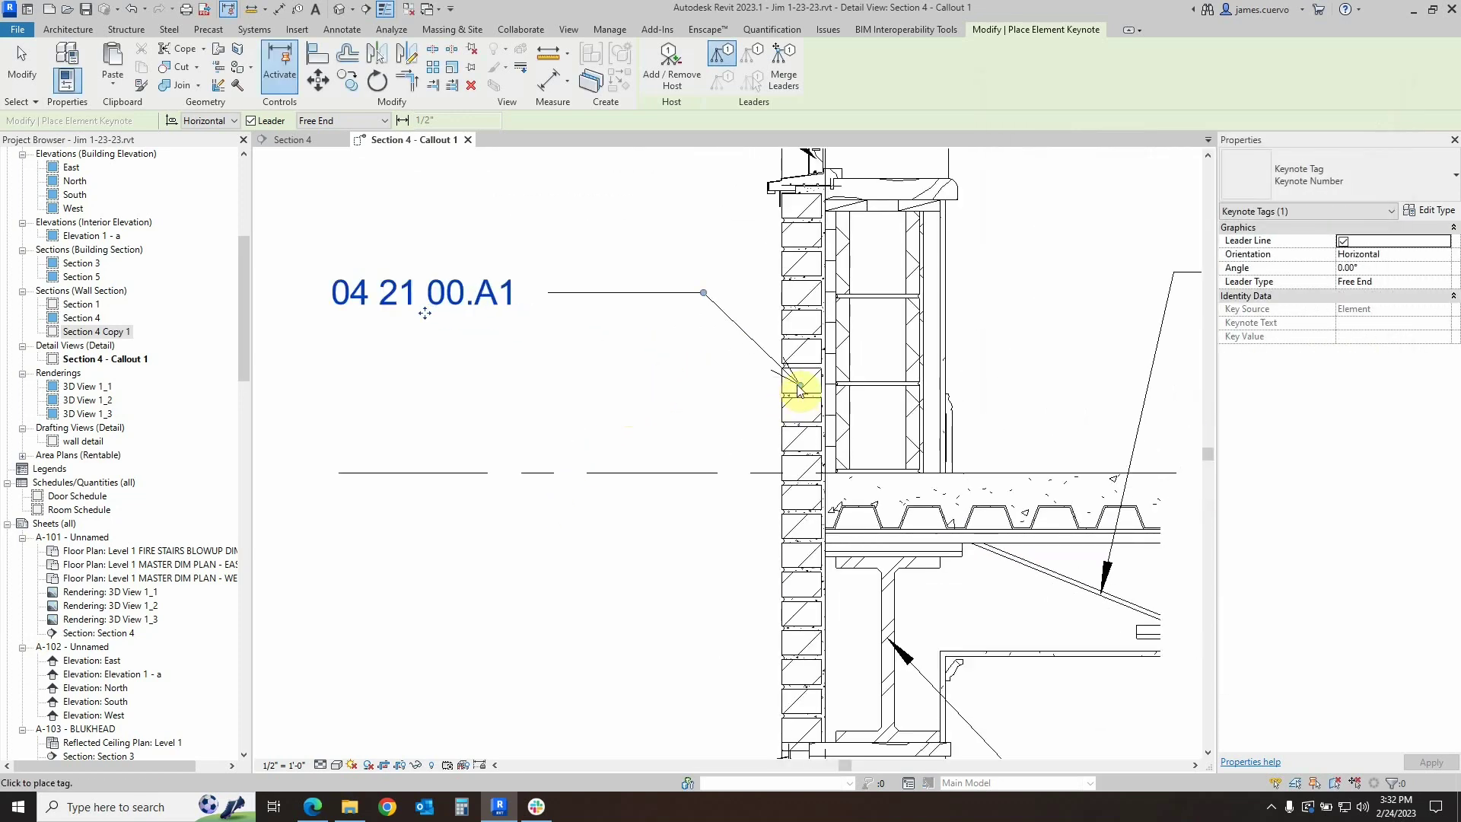
drag(798, 391, 793, 394)
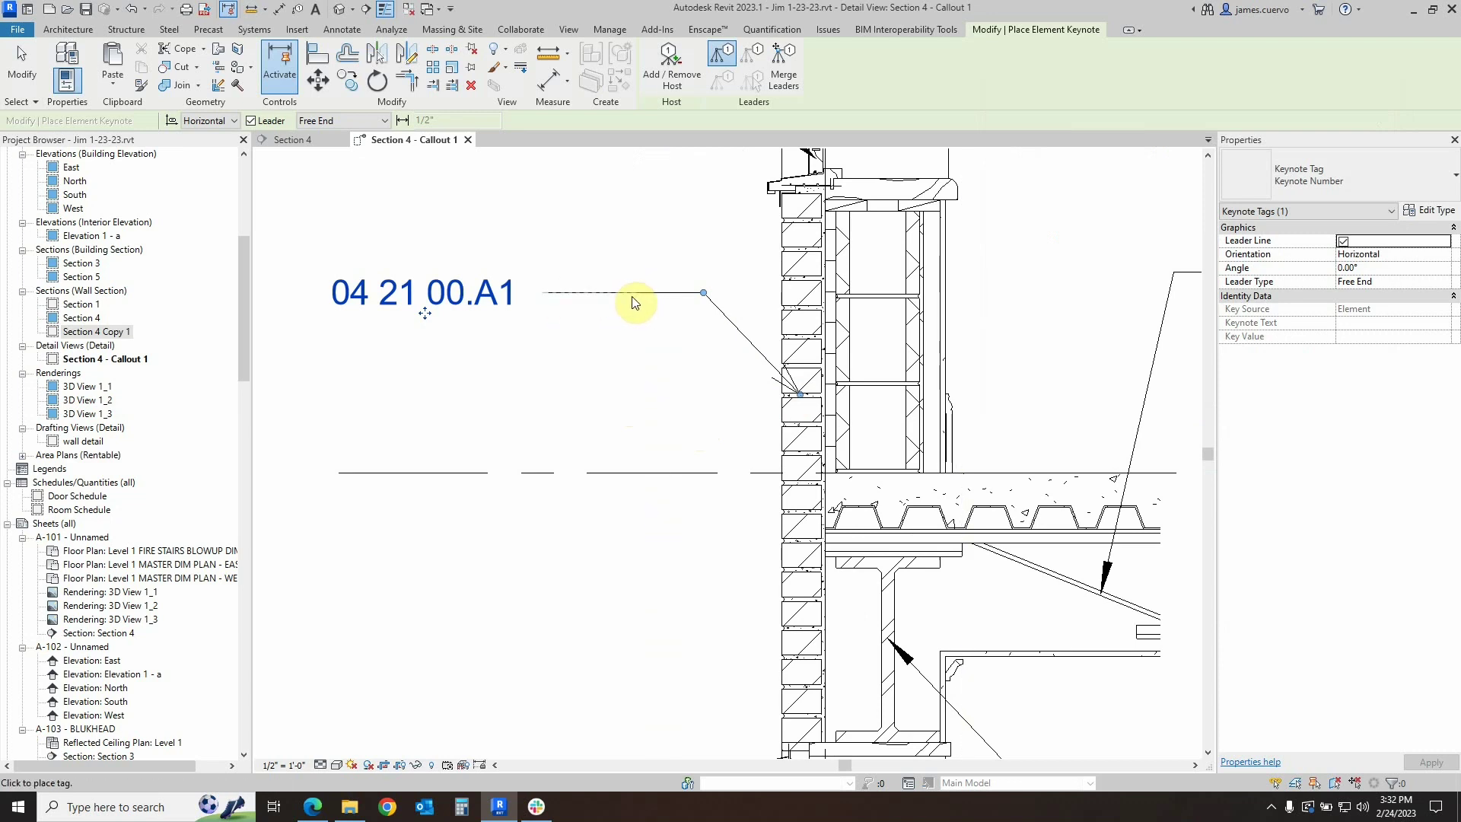
click(1298, 175)
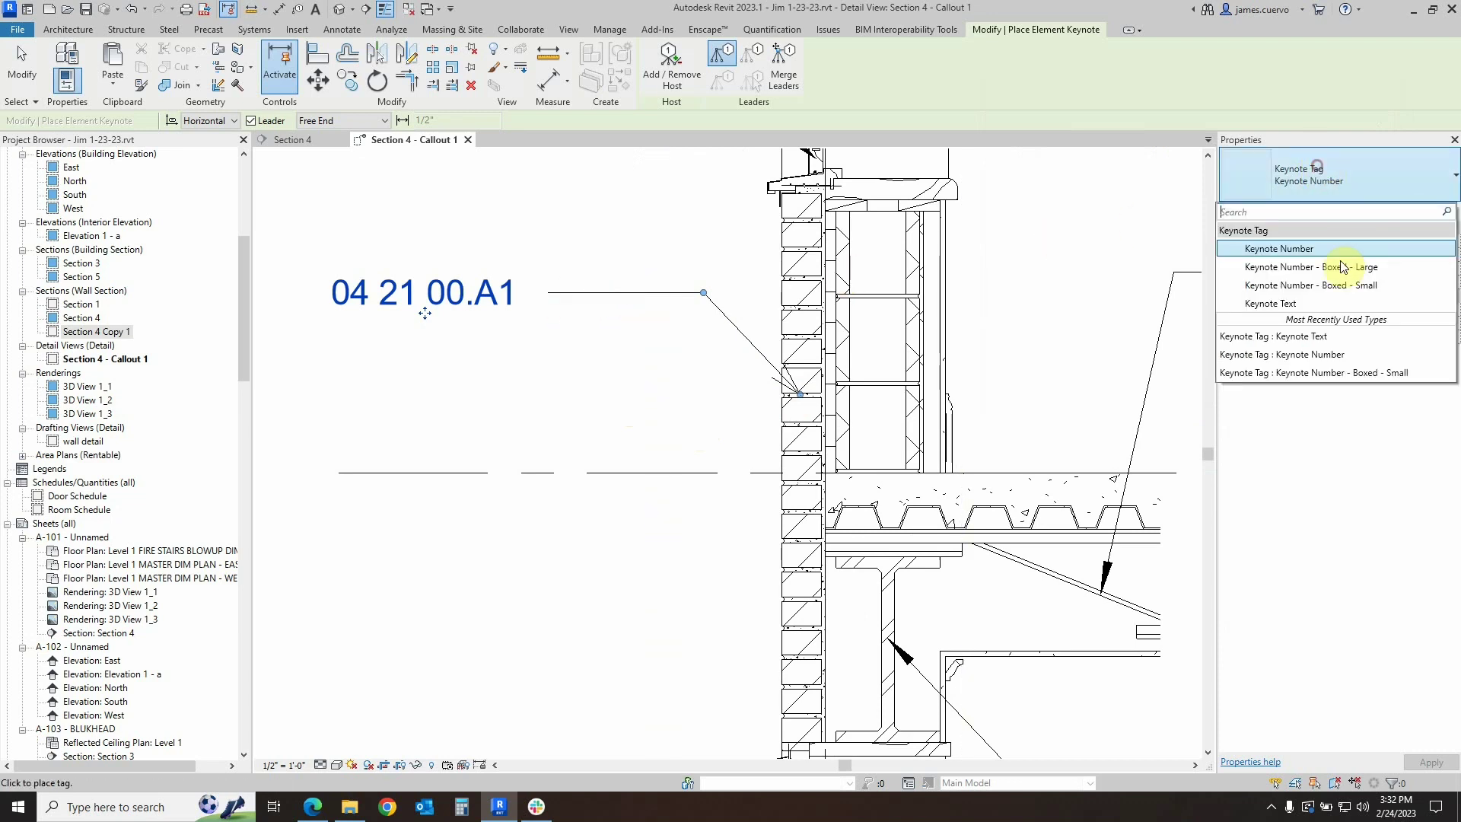
click(1285, 304)
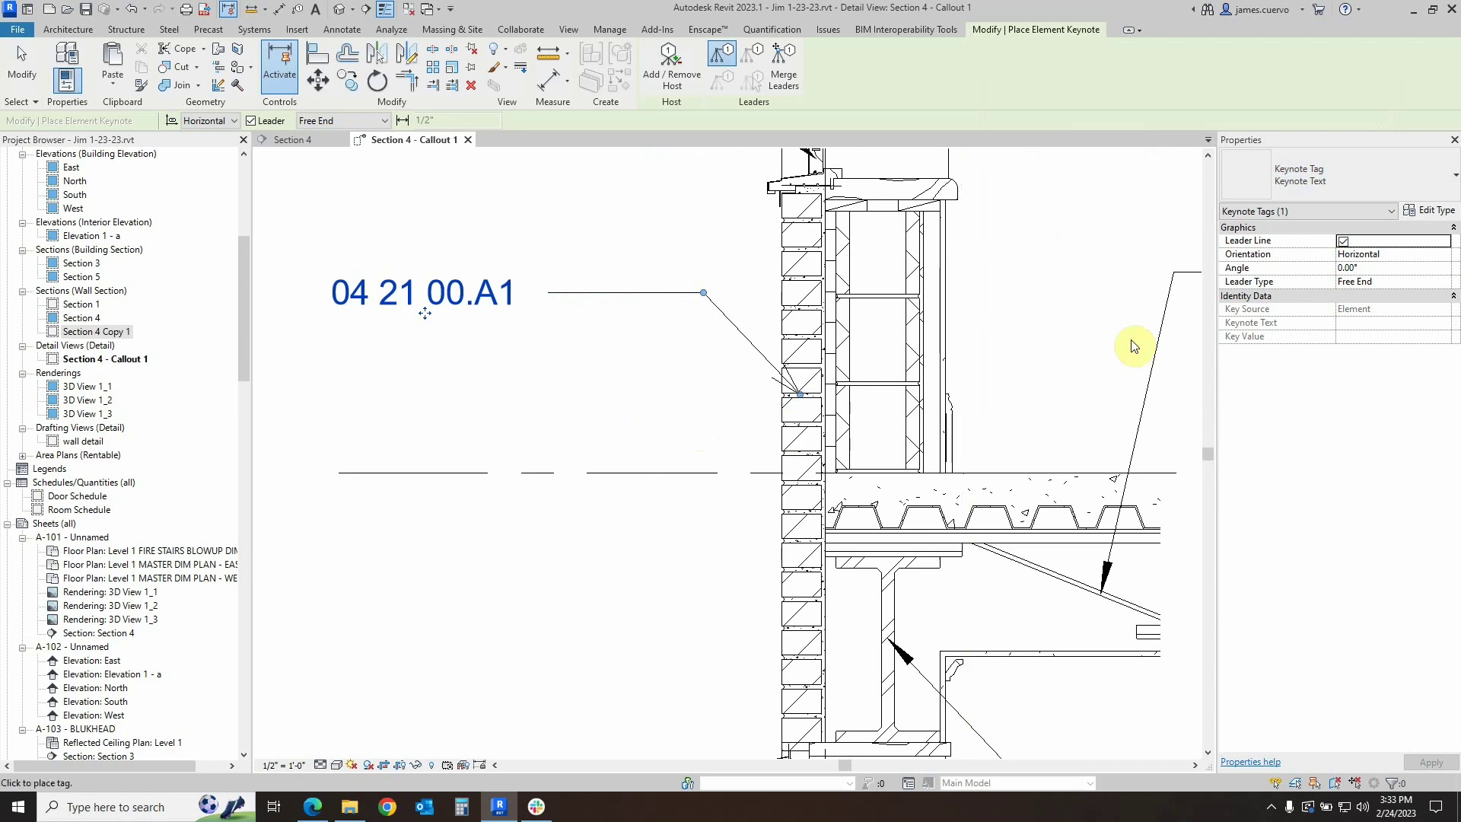
click(1321, 188)
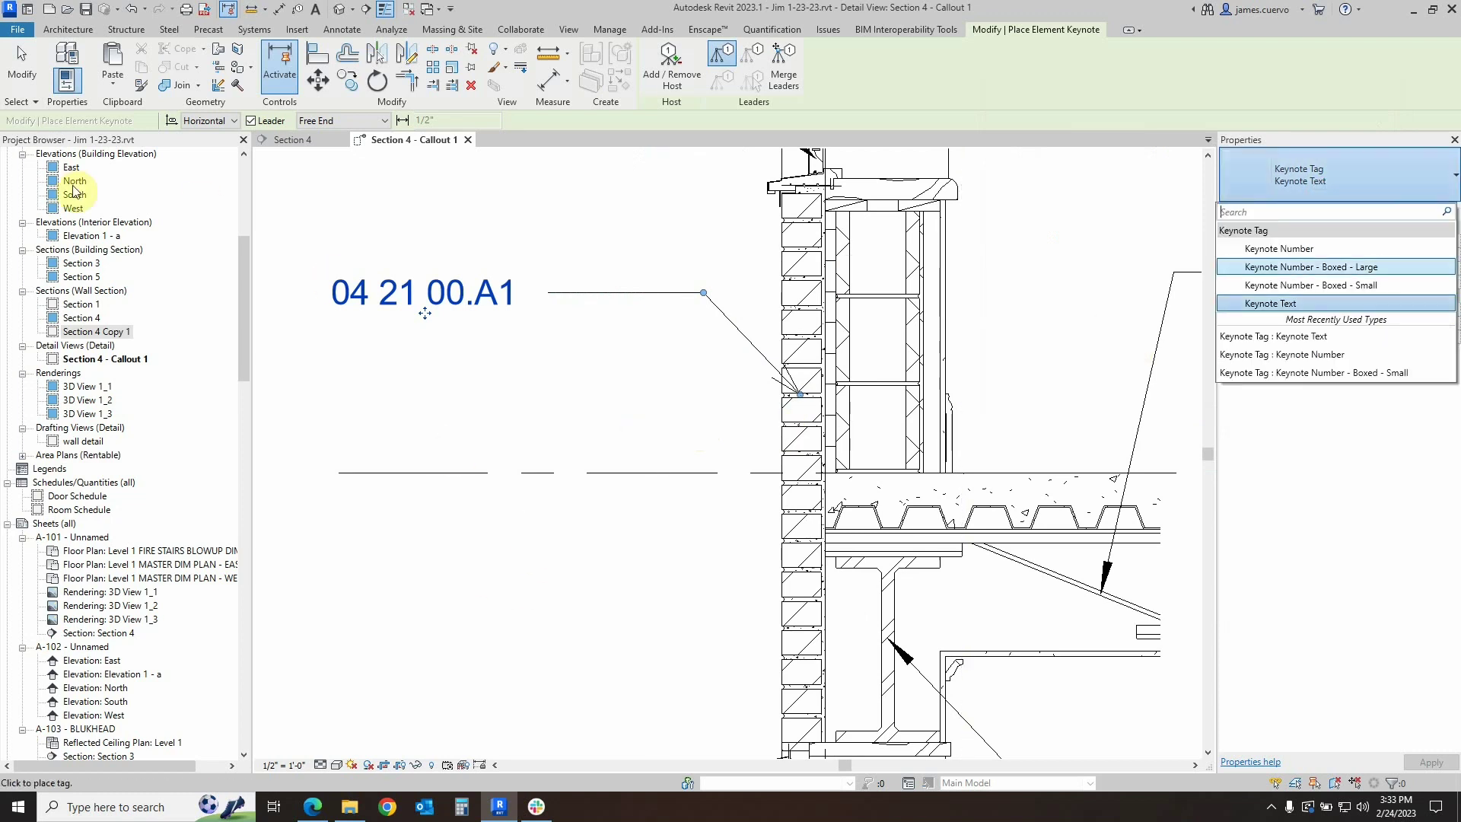
click(6, 89)
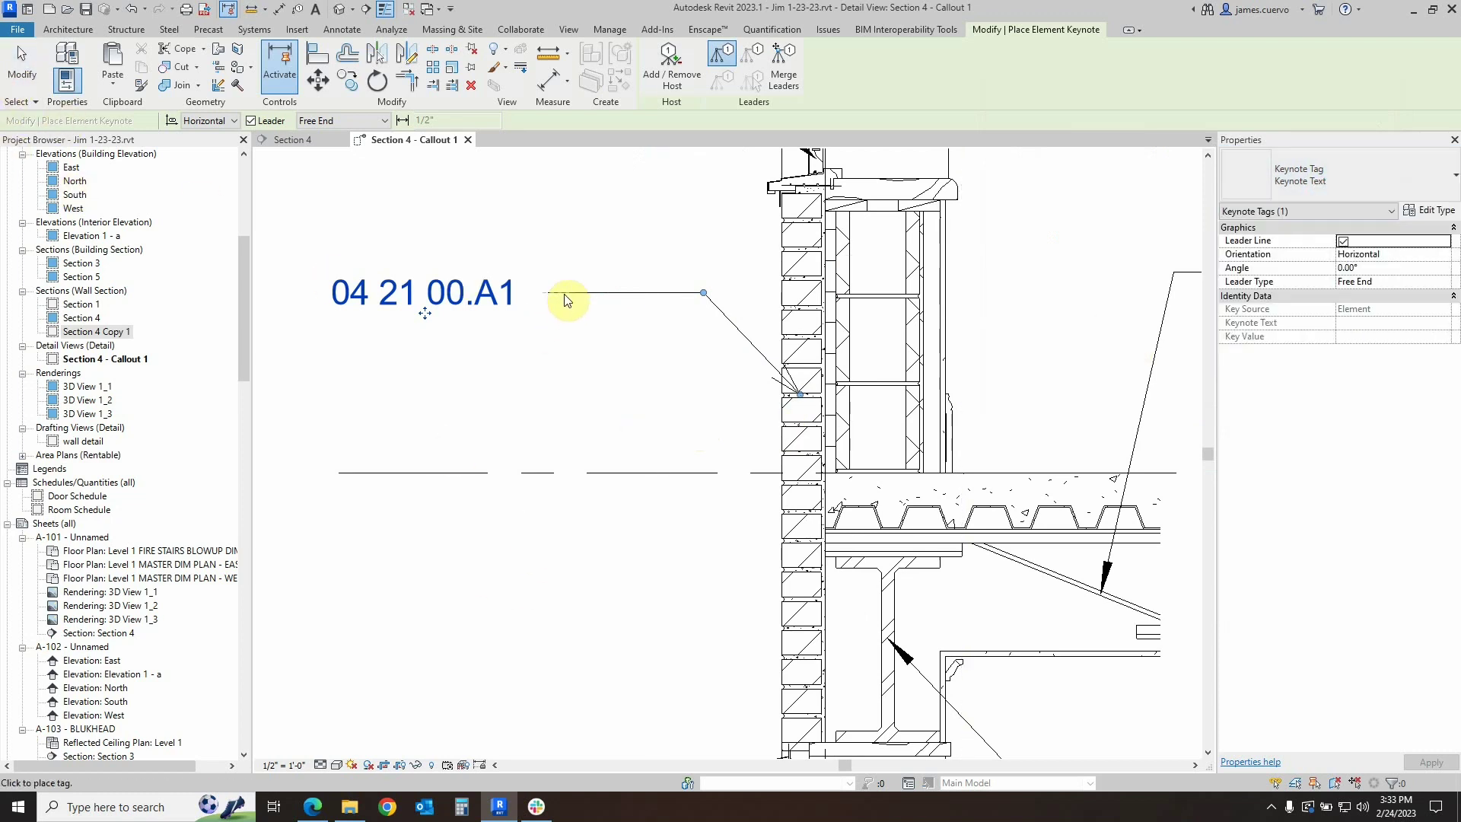
click(560, 300)
click(22, 74)
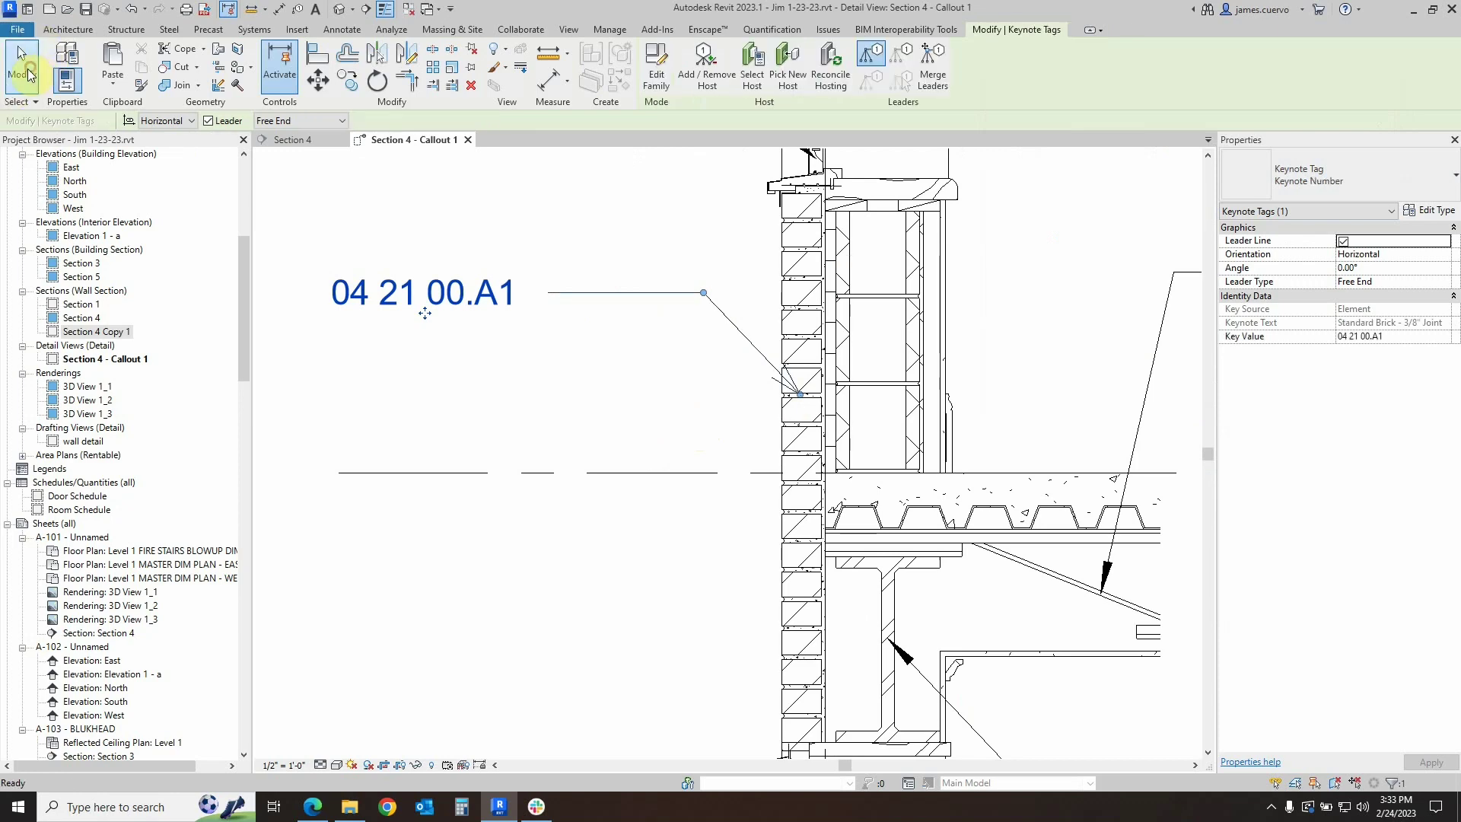
Set the placed brick keynote tag to Keynote Text so it reads Standard Brick - 3/8" Joint
click(432, 283)
click(1378, 180)
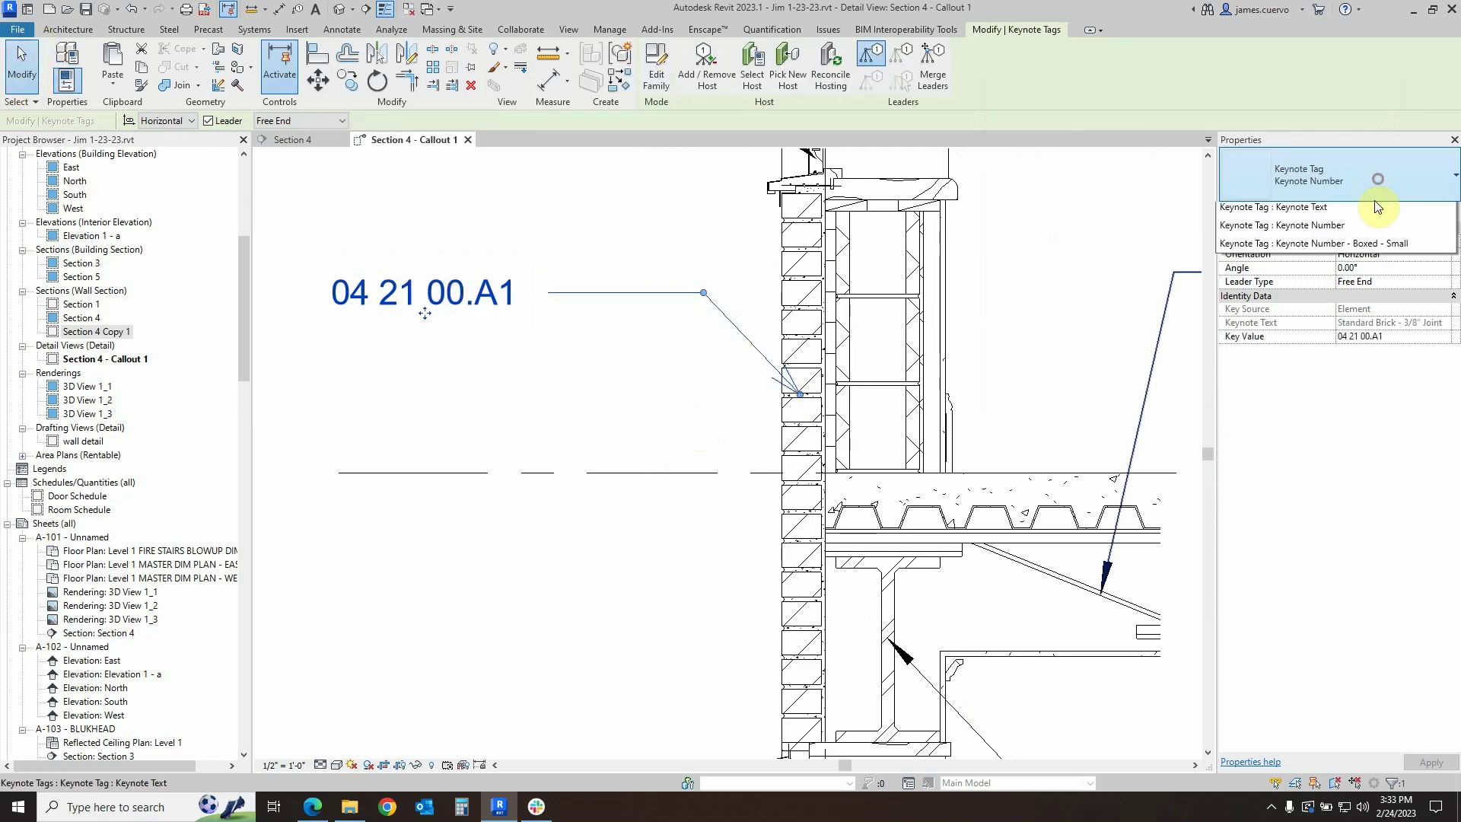
click(1291, 308)
scroll(438, 472, down, 3)
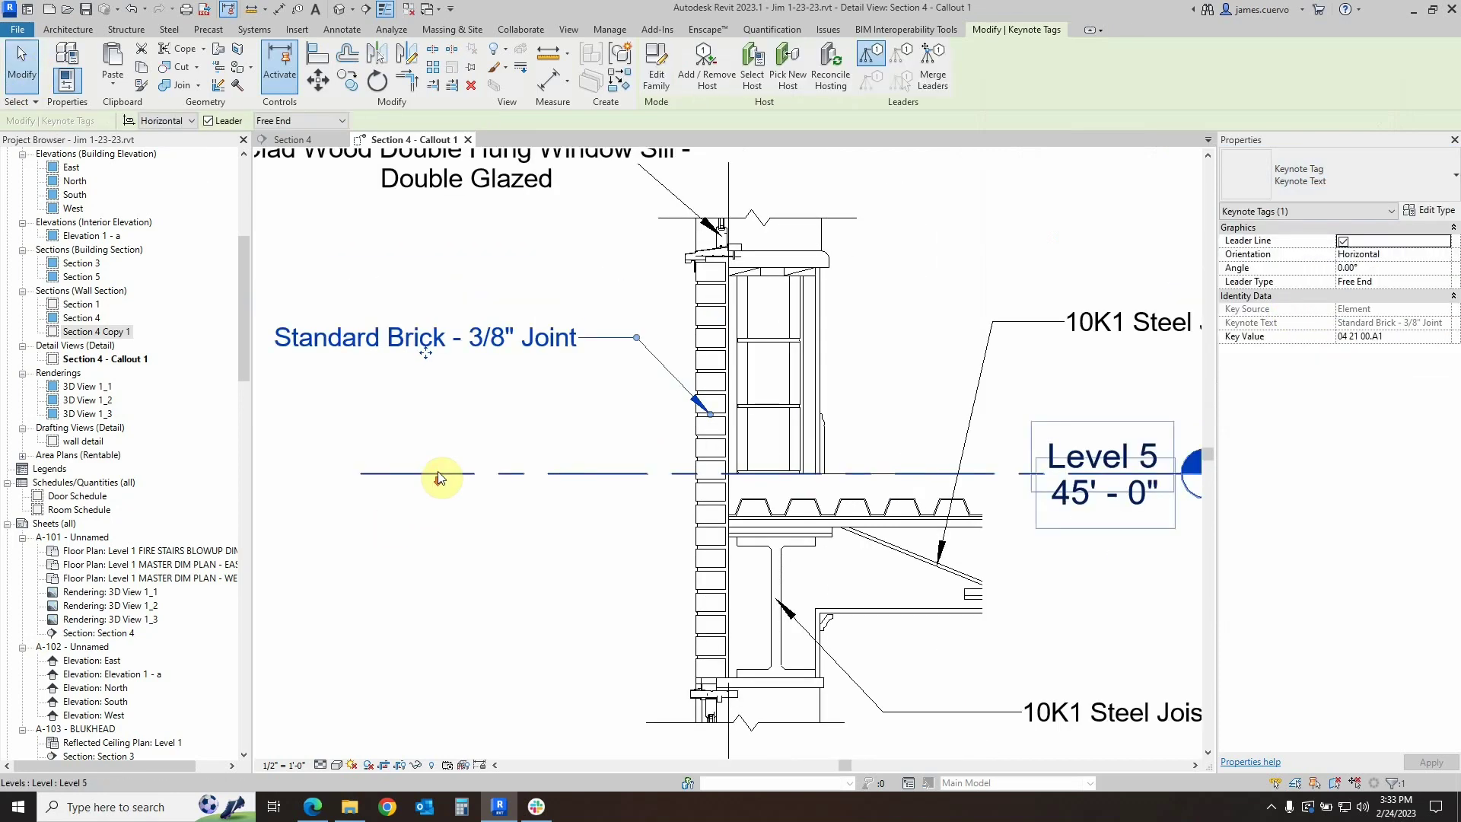
scroll(538, 426, up, 4)
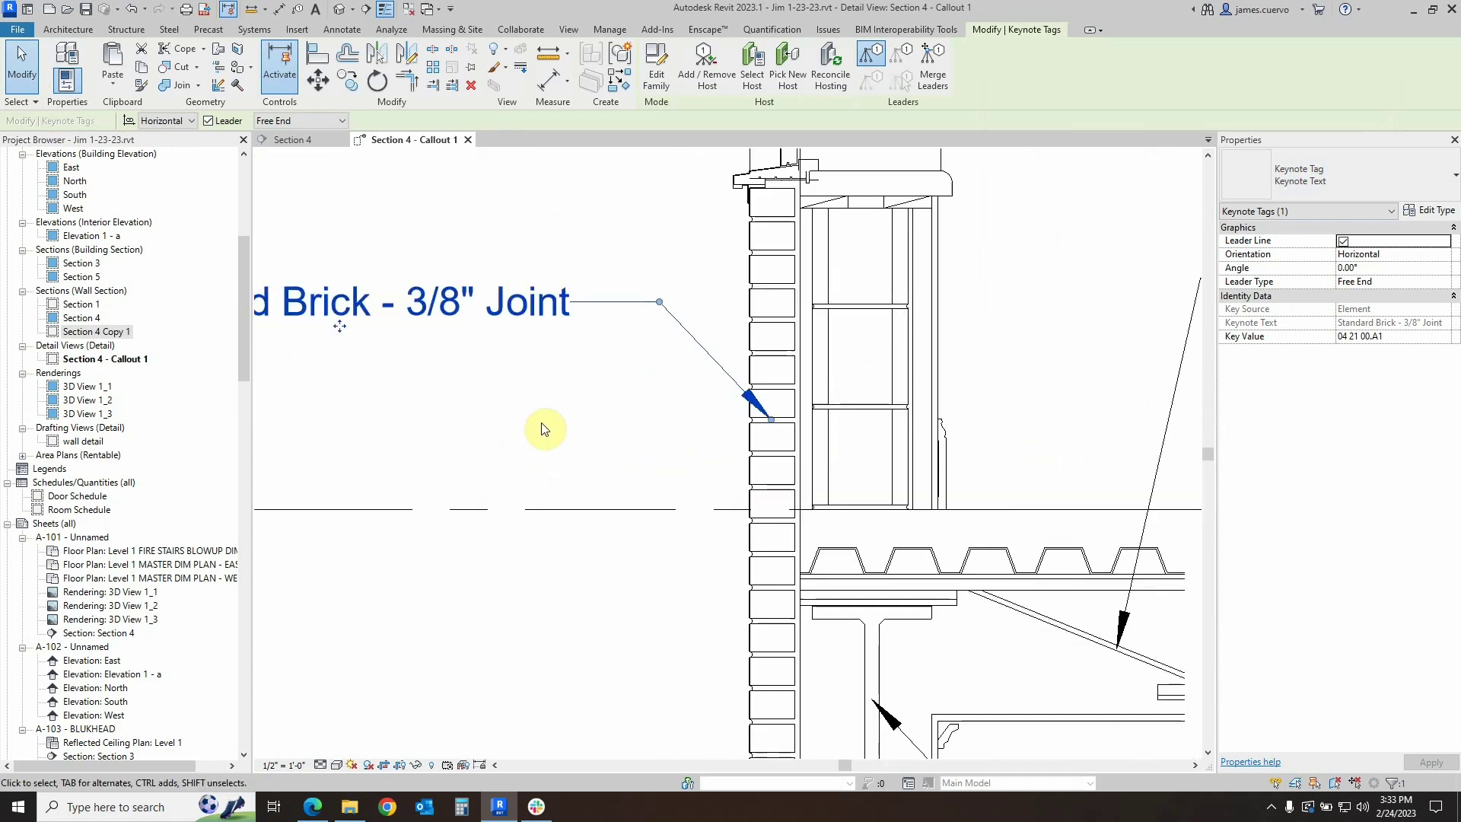
scroll(541, 422, down, 1)
scroll(549, 423, down, 1)
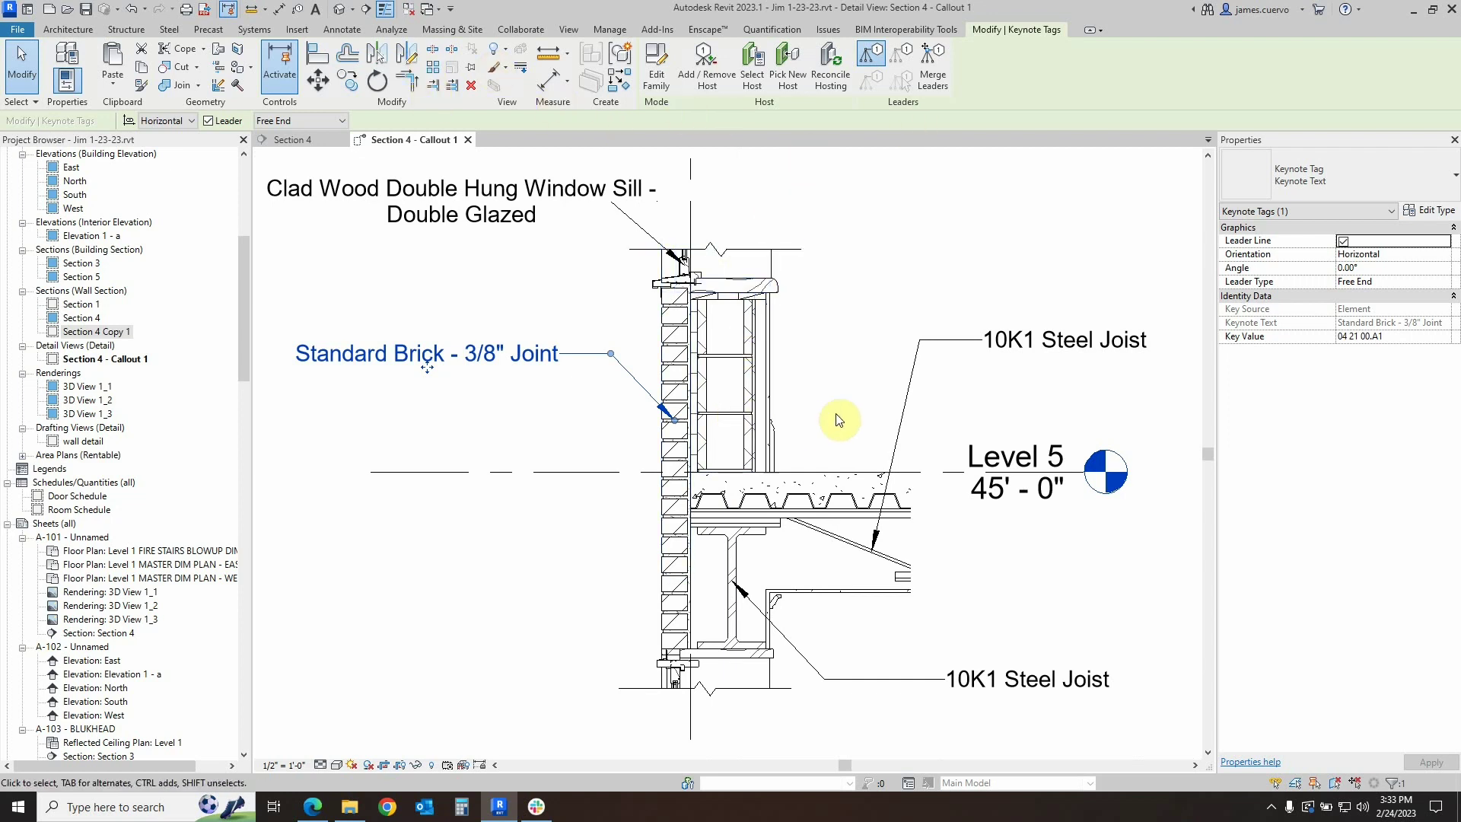
Start a Detail Component and choose the CMU-2 Core-Section 8" x 8" x 16" type
click(297, 32)
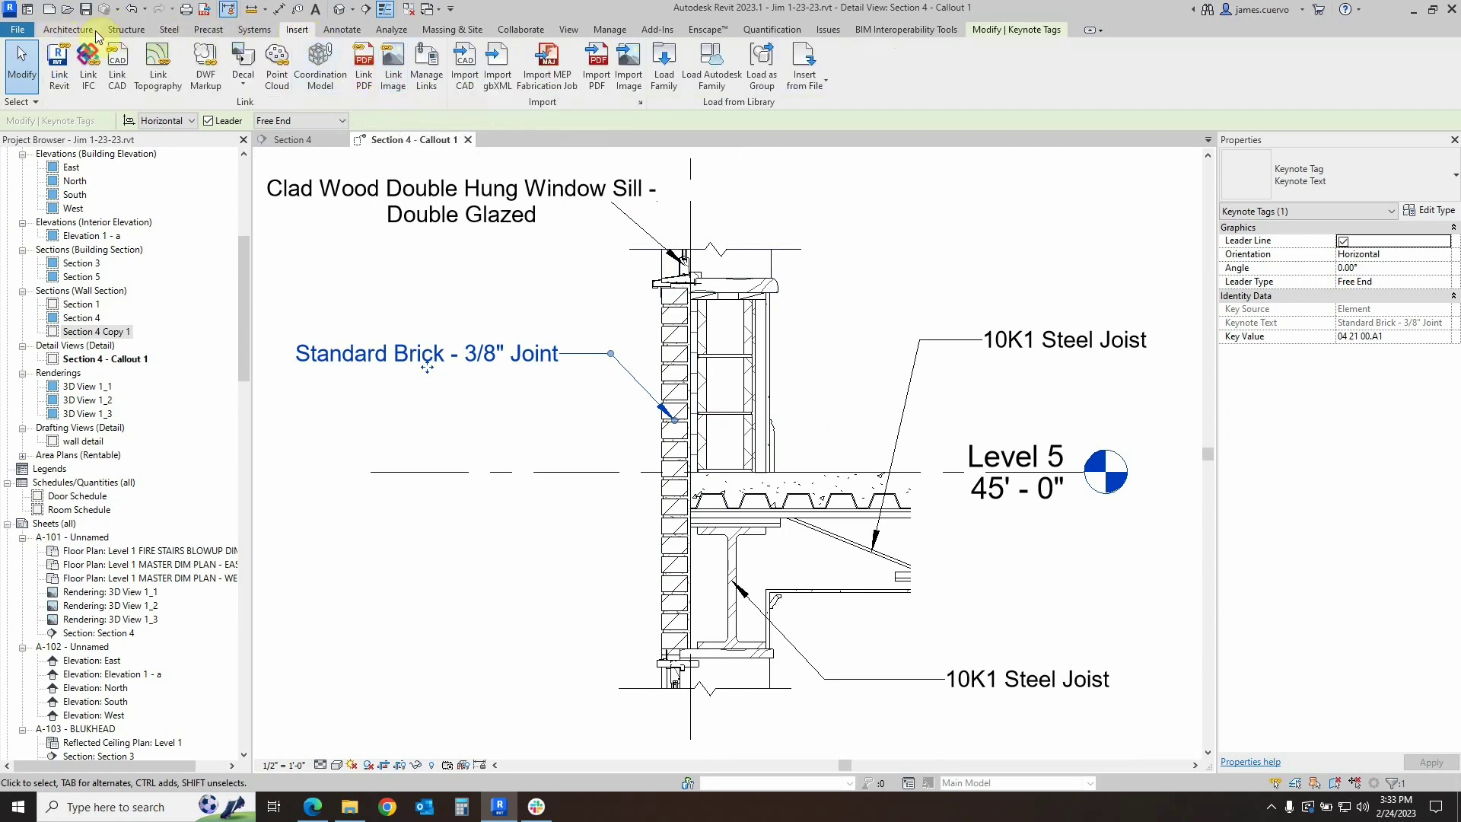
click(342, 29)
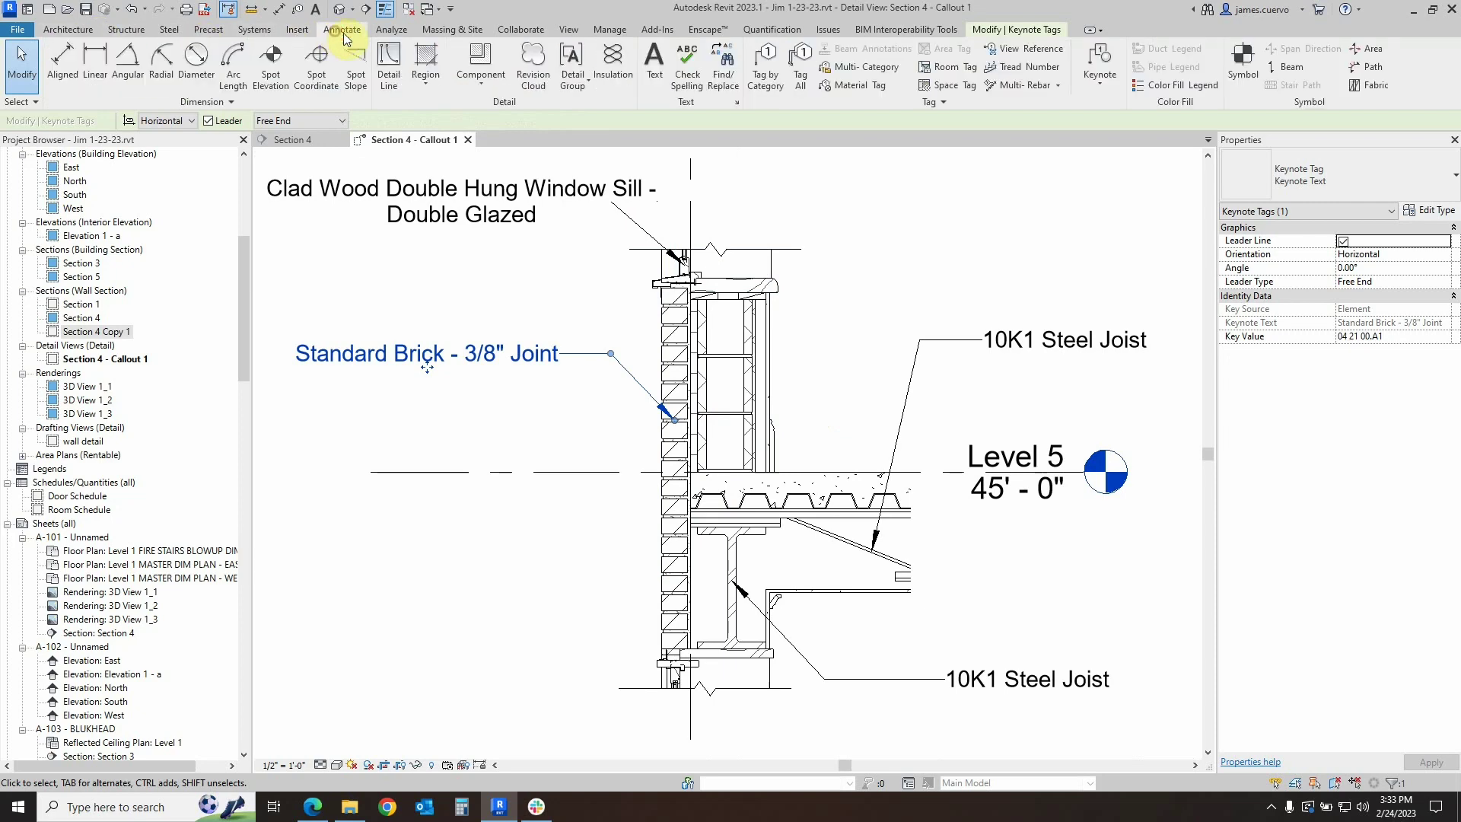
click(488, 60)
click(1351, 175)
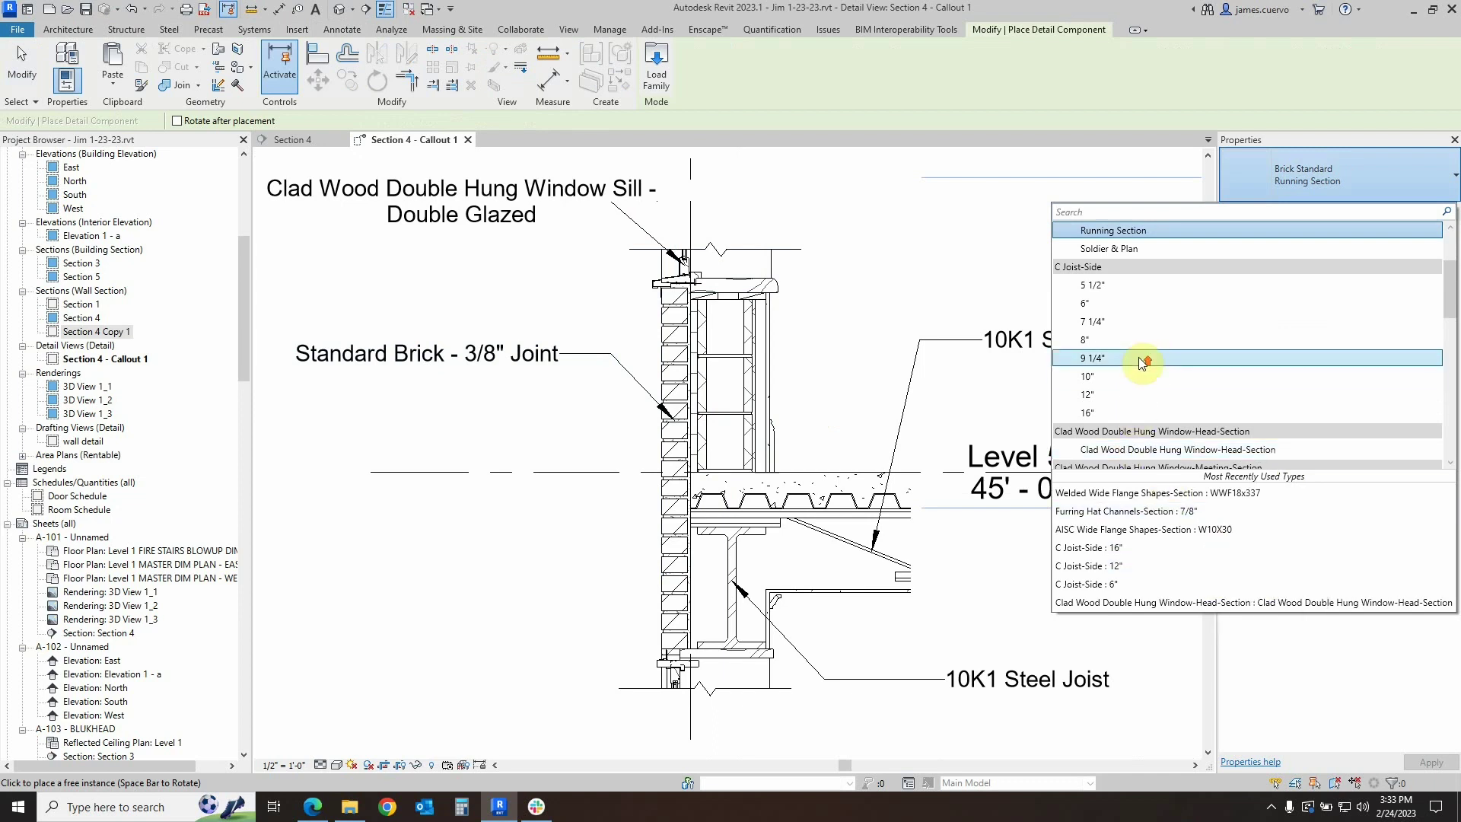
scroll(1139, 358, up, 2)
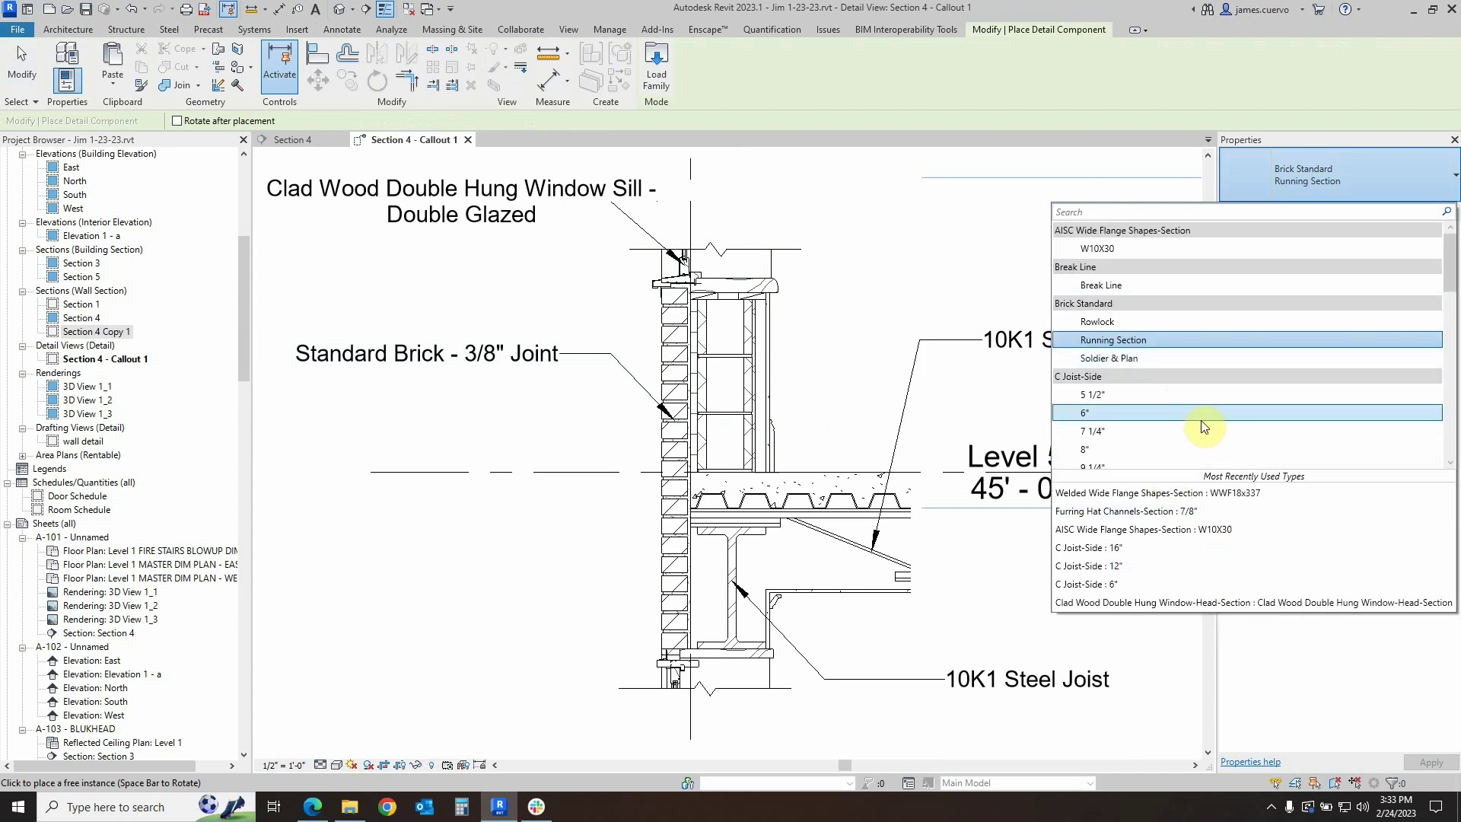
scroll(1195, 393, down, 3)
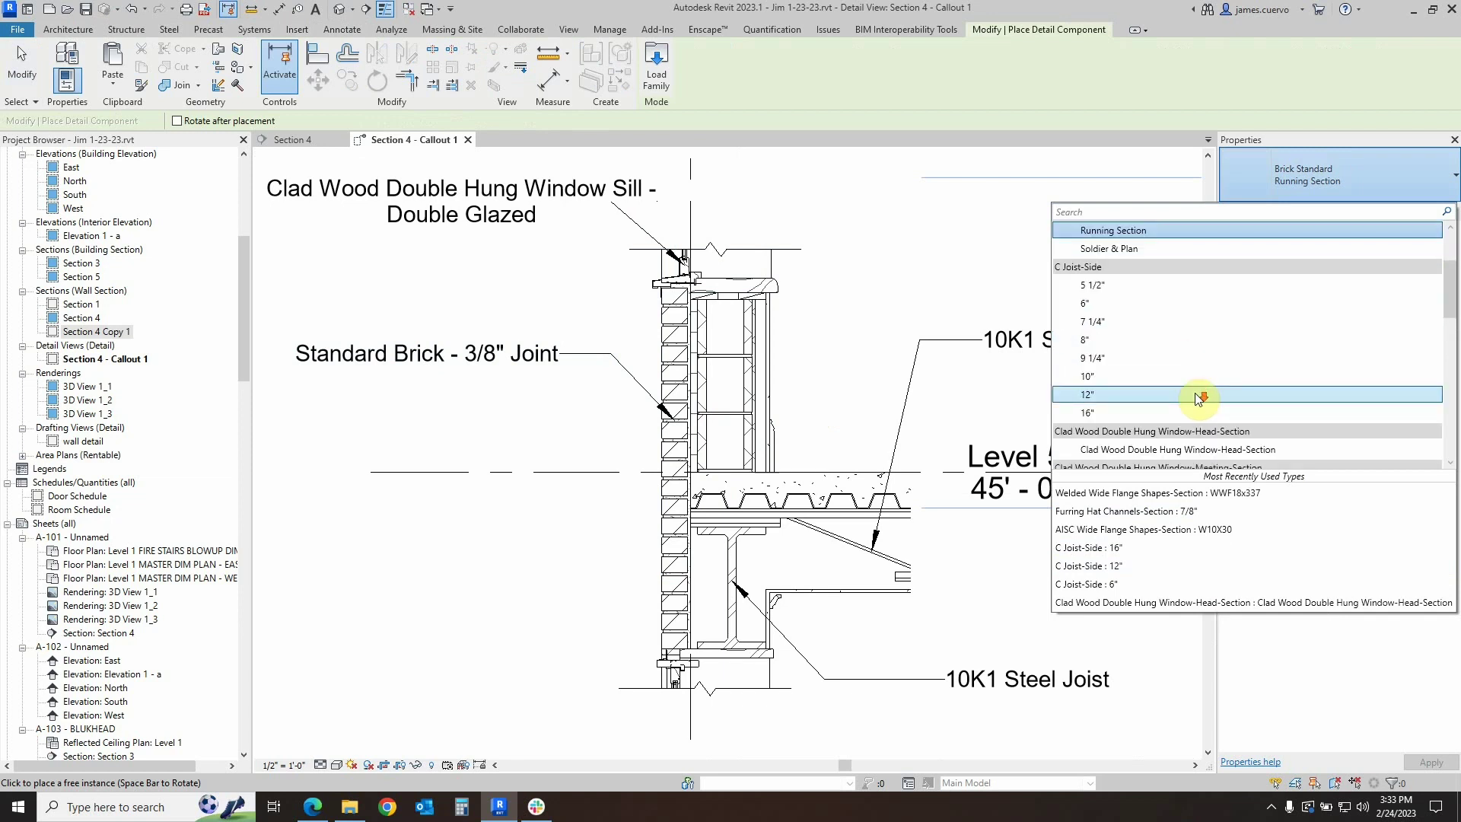
scroll(1196, 396, up, 1)
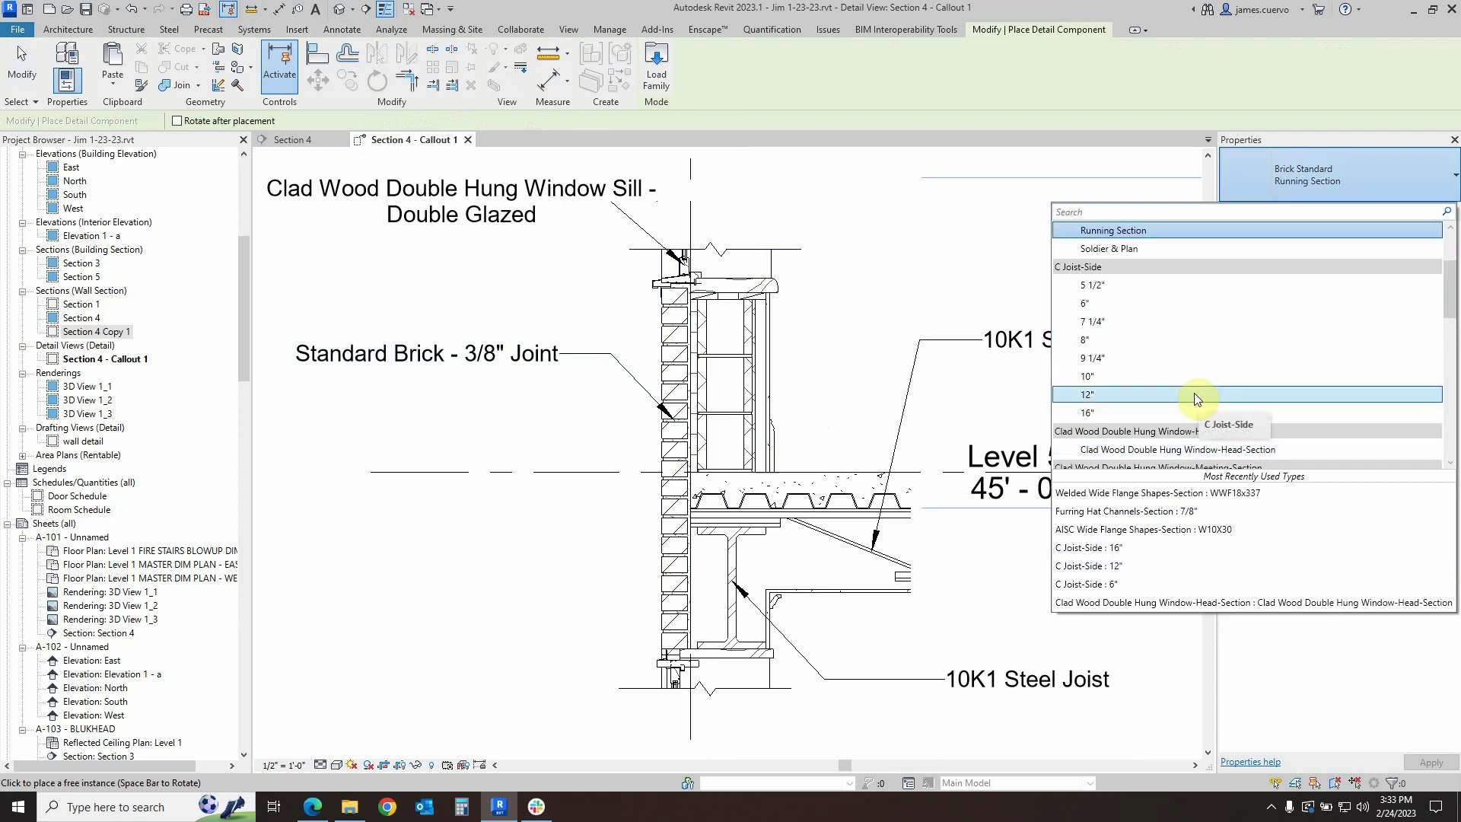
scroll(1196, 395, down, 3)
scroll(1194, 393, down, 4)
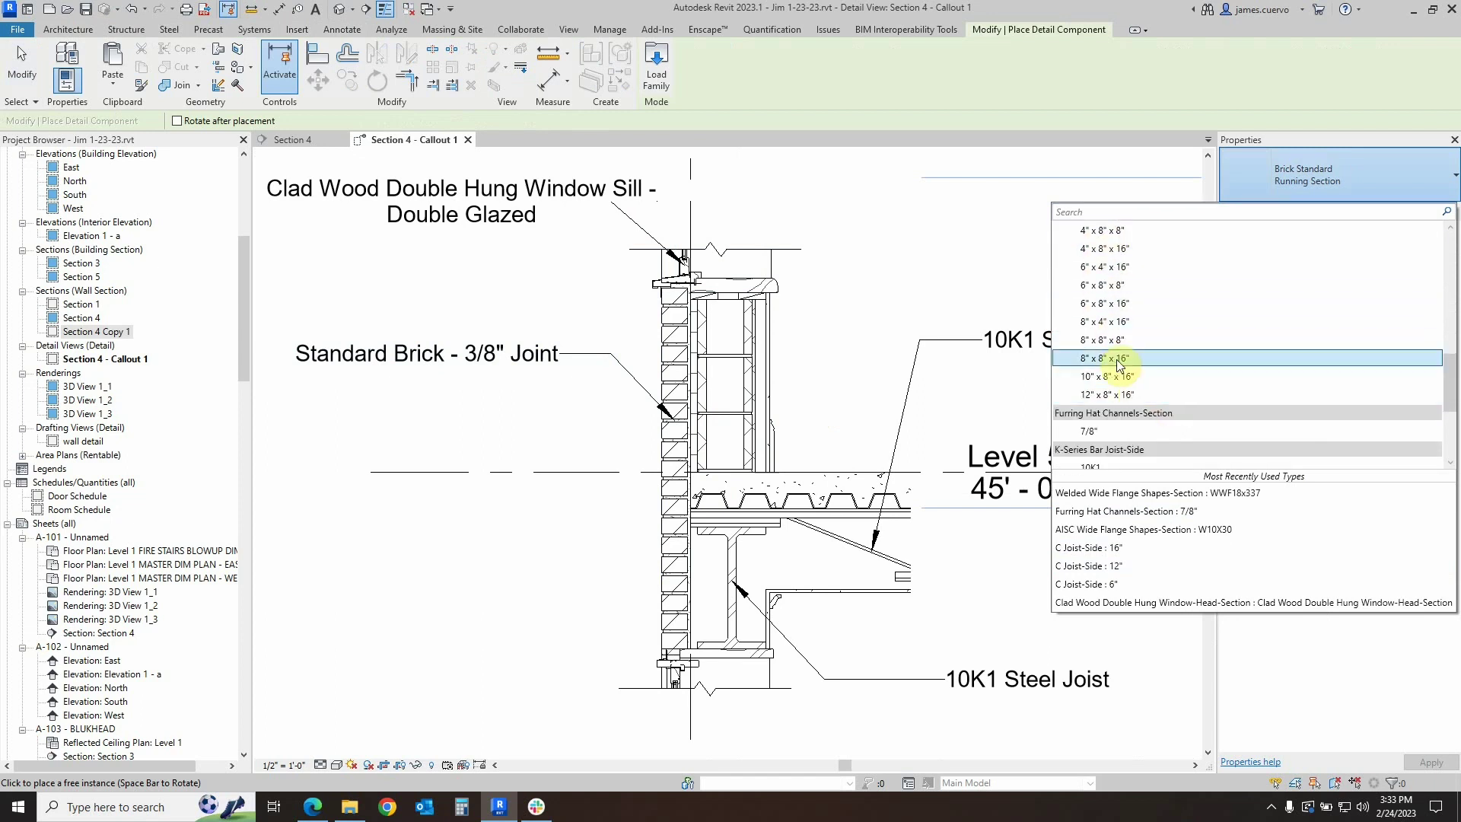
click(1111, 359)
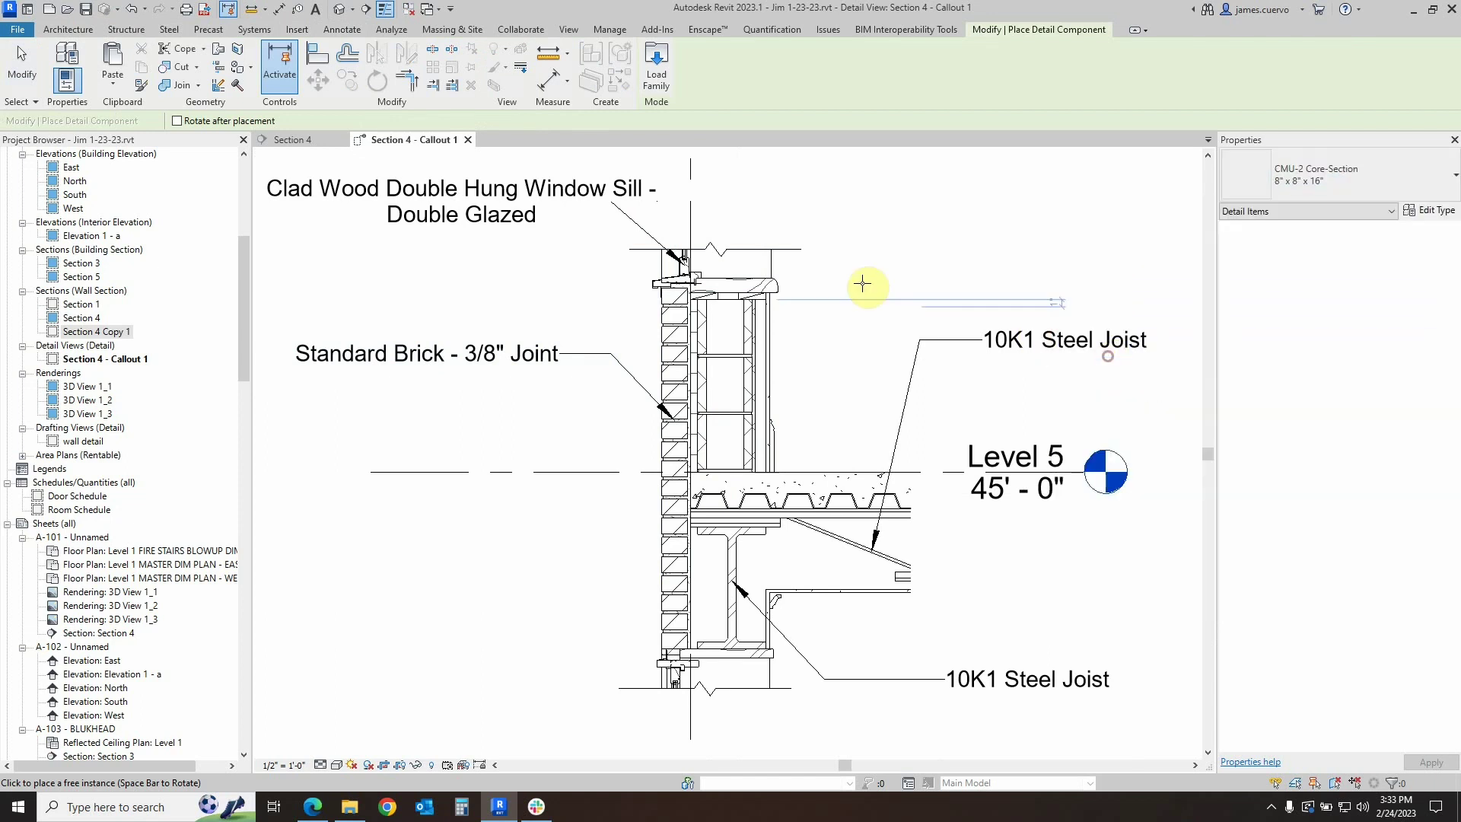
Place the CMU block above the slab and tag it with an upper-right Element Keynote
click(808, 442)
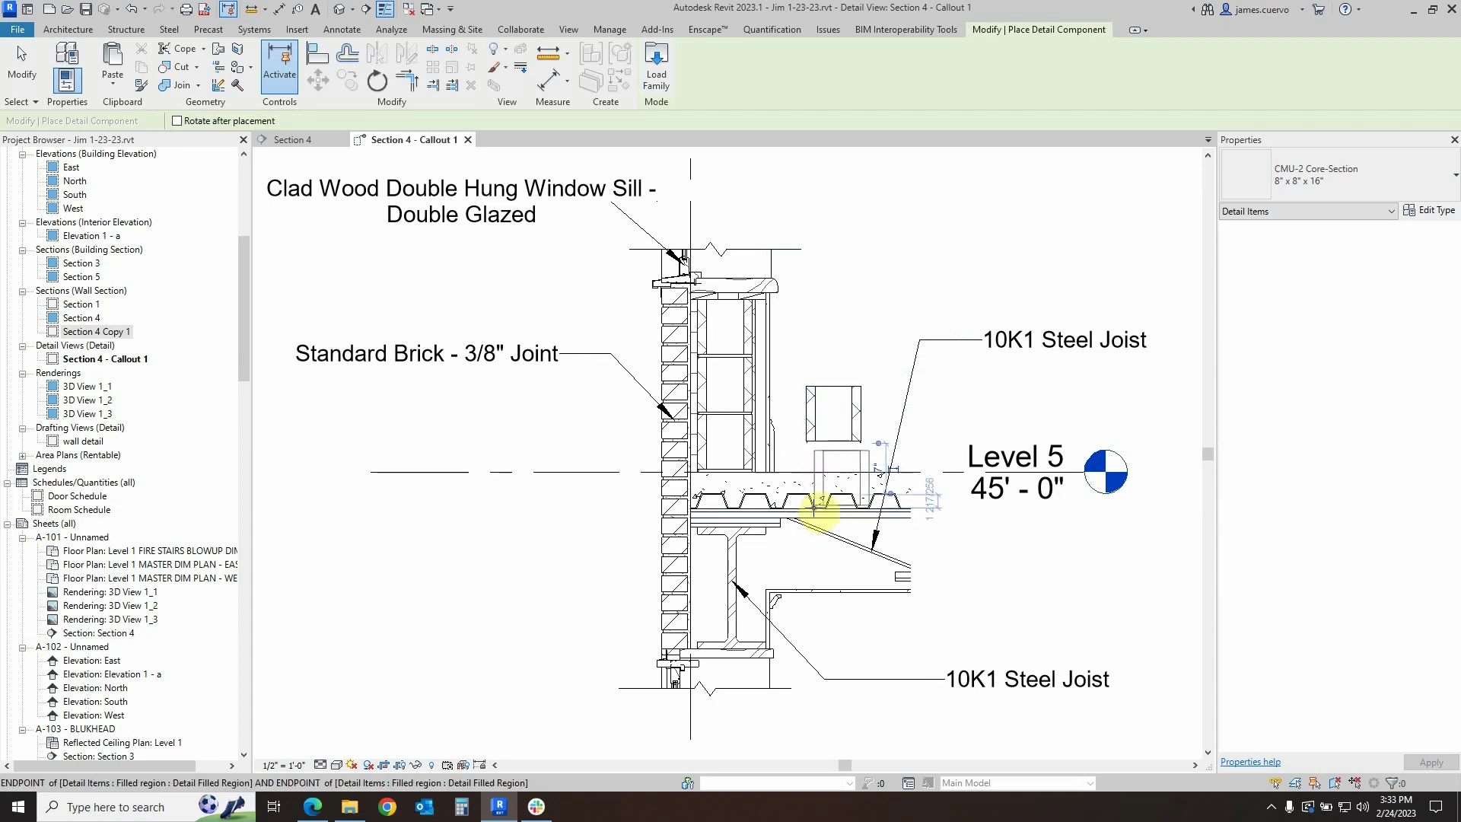
key(Escape)
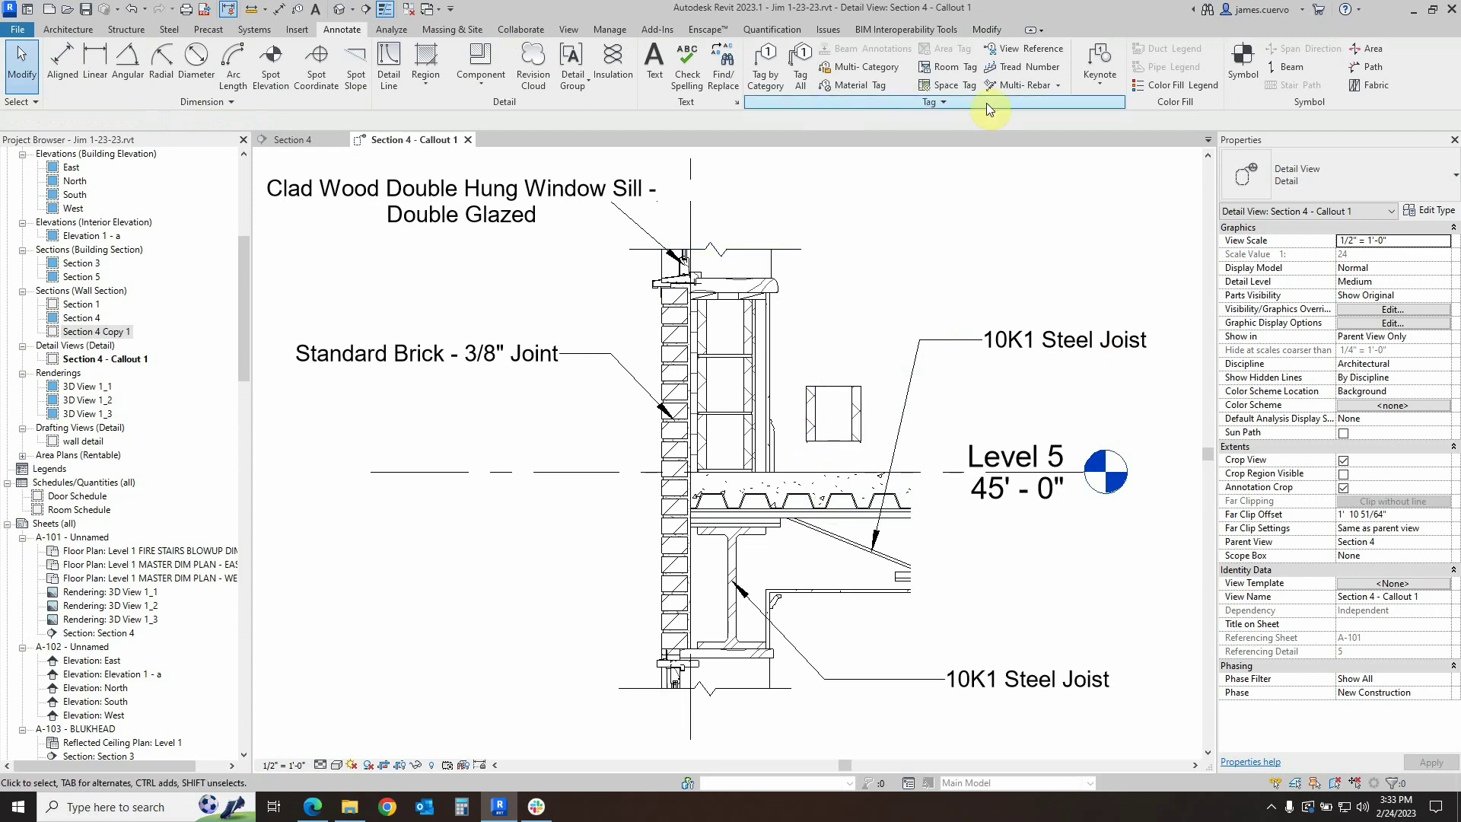
click(1096, 65)
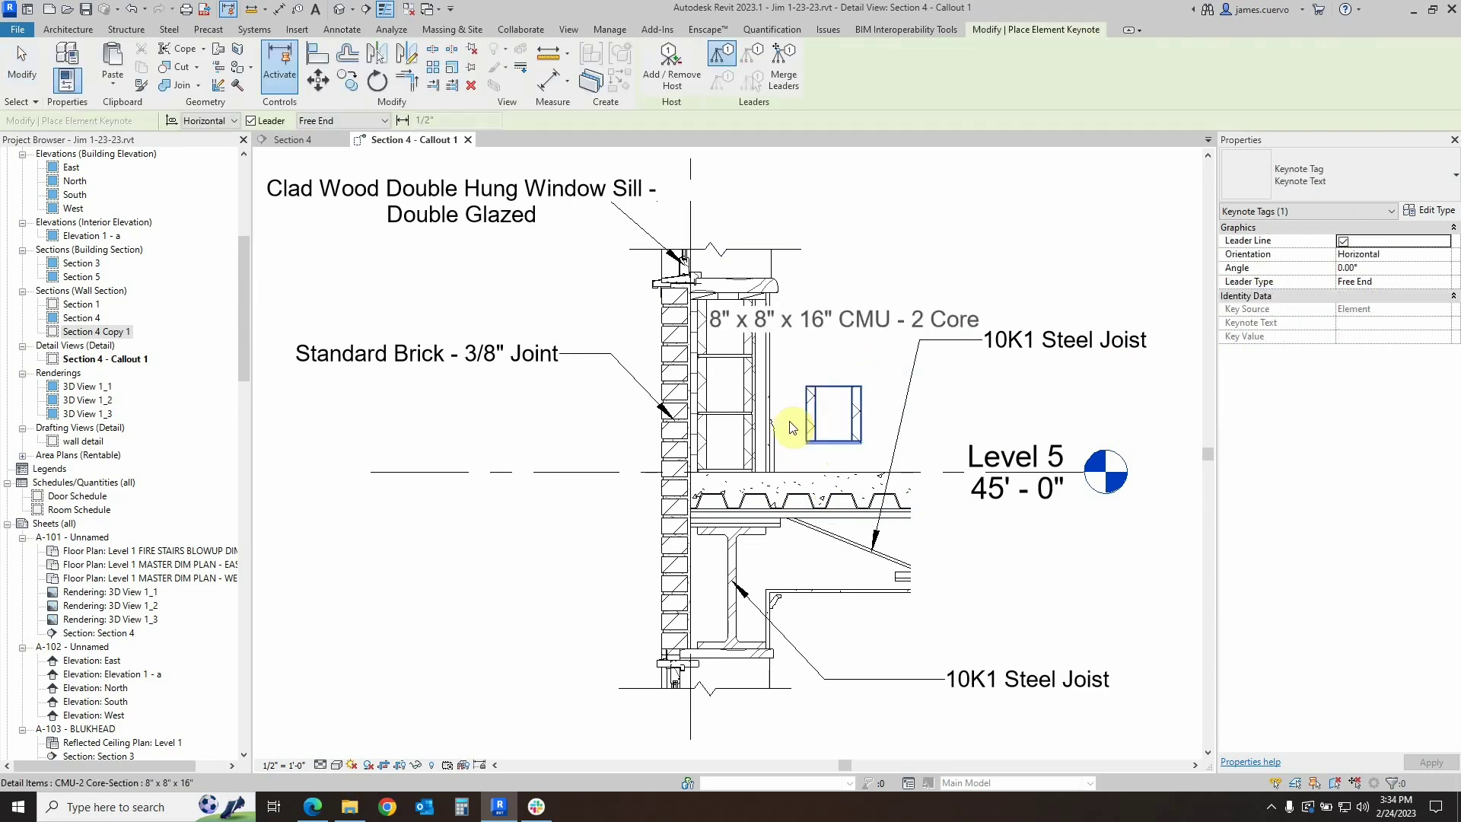
click(843, 402)
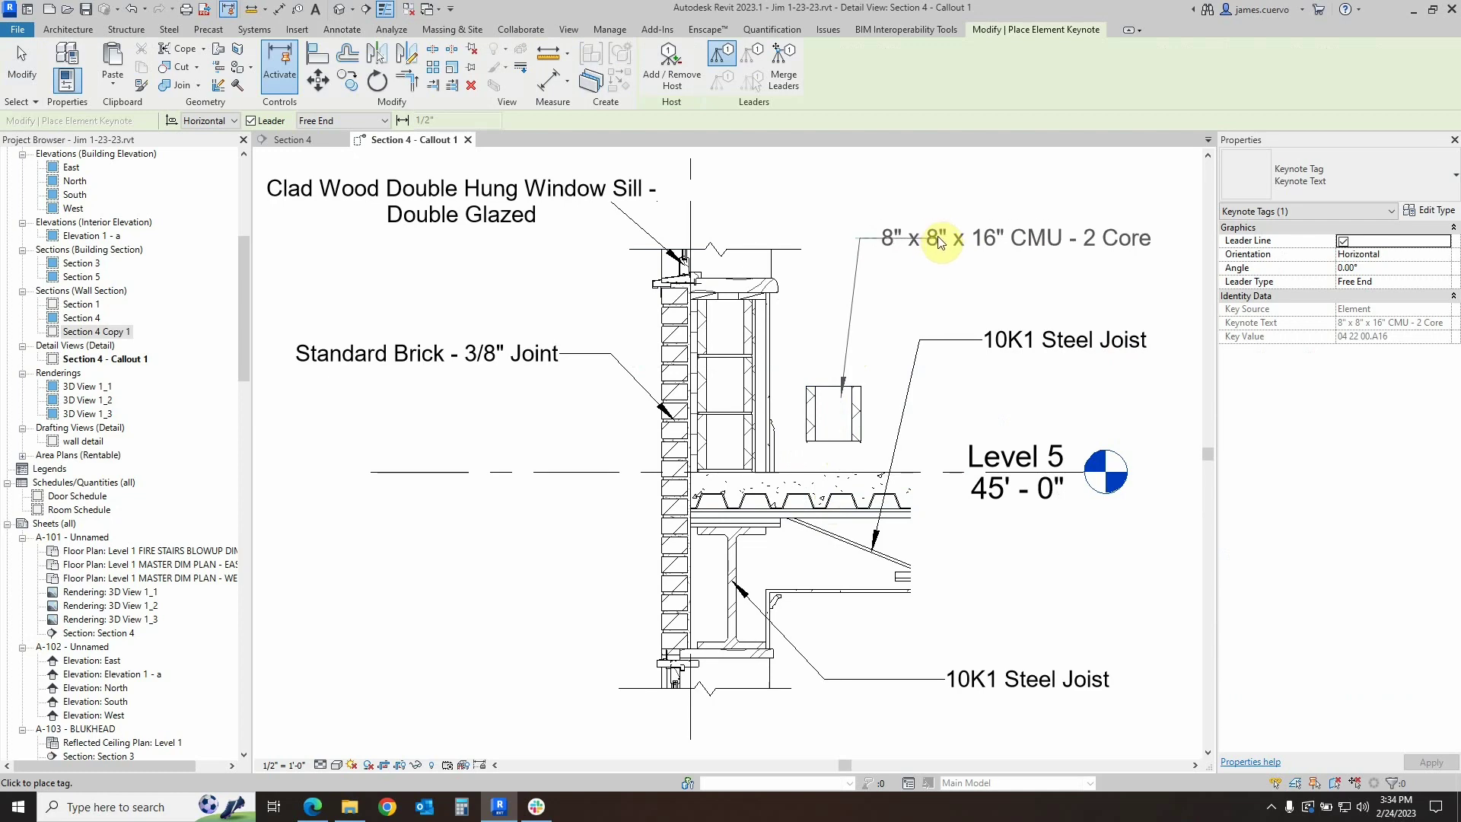
click(938, 236)
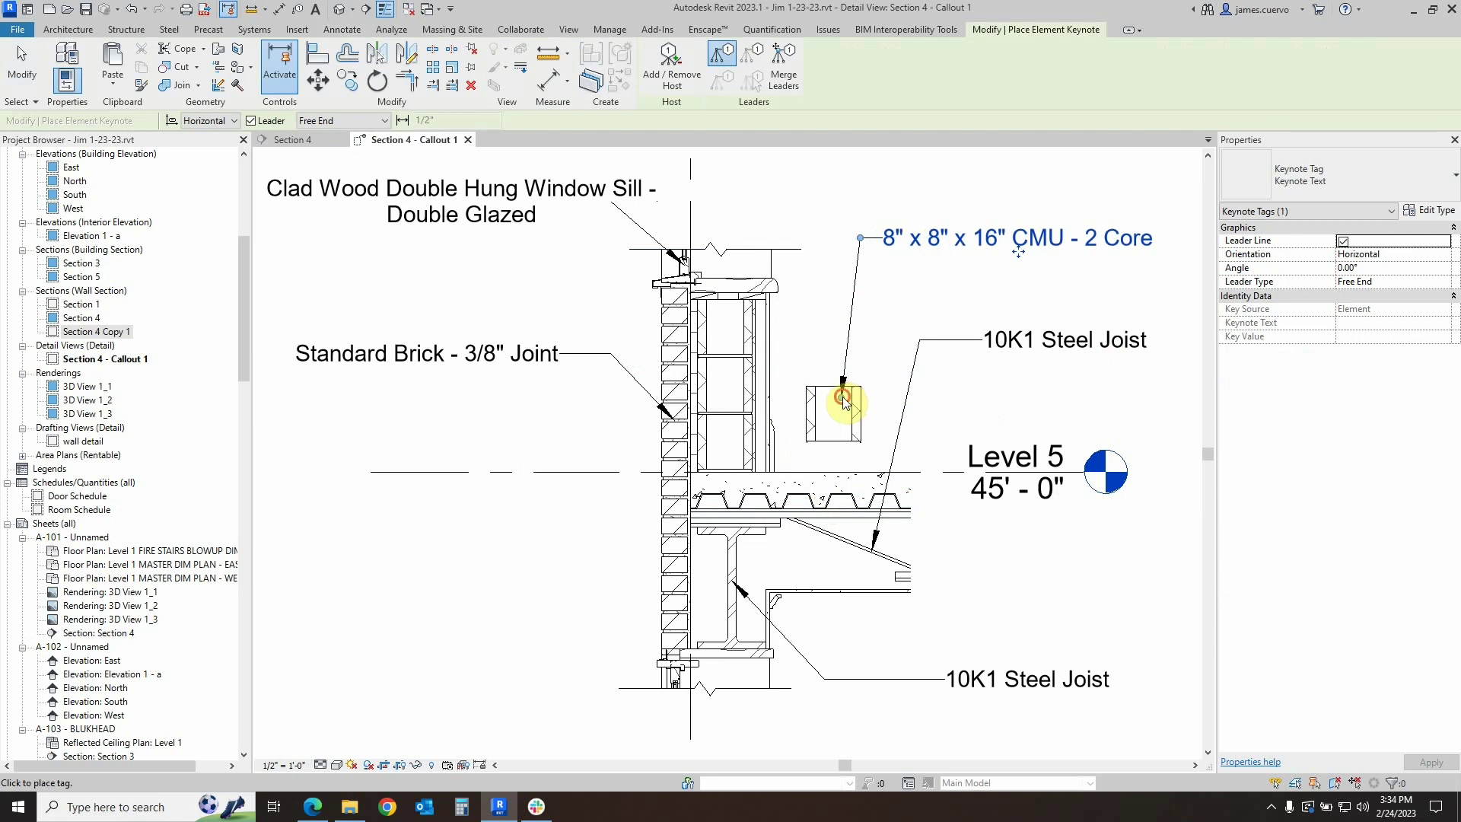
mouse_move(842, 399)
mouse_down()
mouse_move(732, 399)
mouse_move(786, 327)
mouse_move(845, 340)
mouse_move(842, 412)
mouse_up()
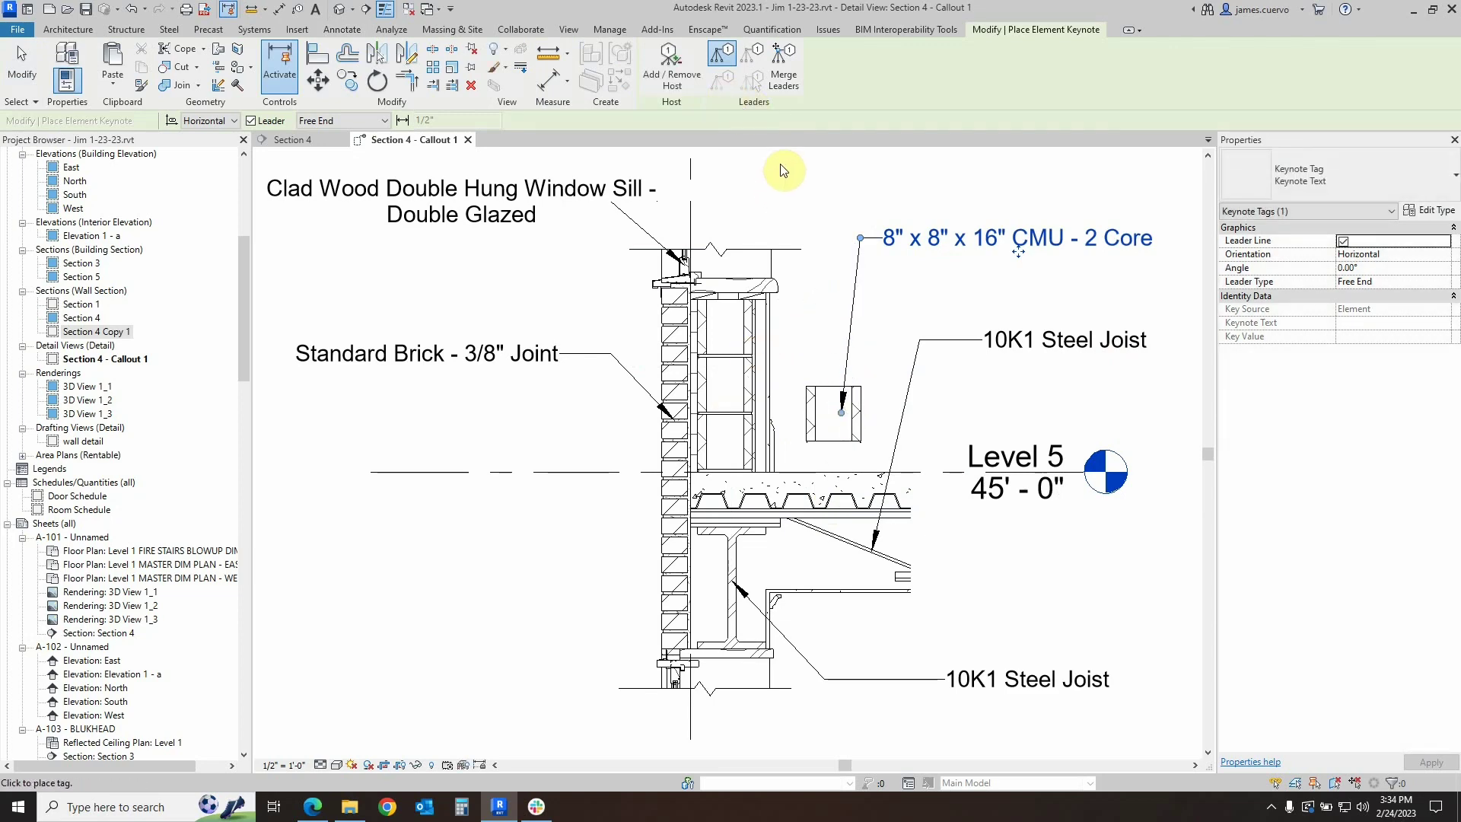
key(Escape)
key(Escape)
click(1105, 85)
click(1126, 106)
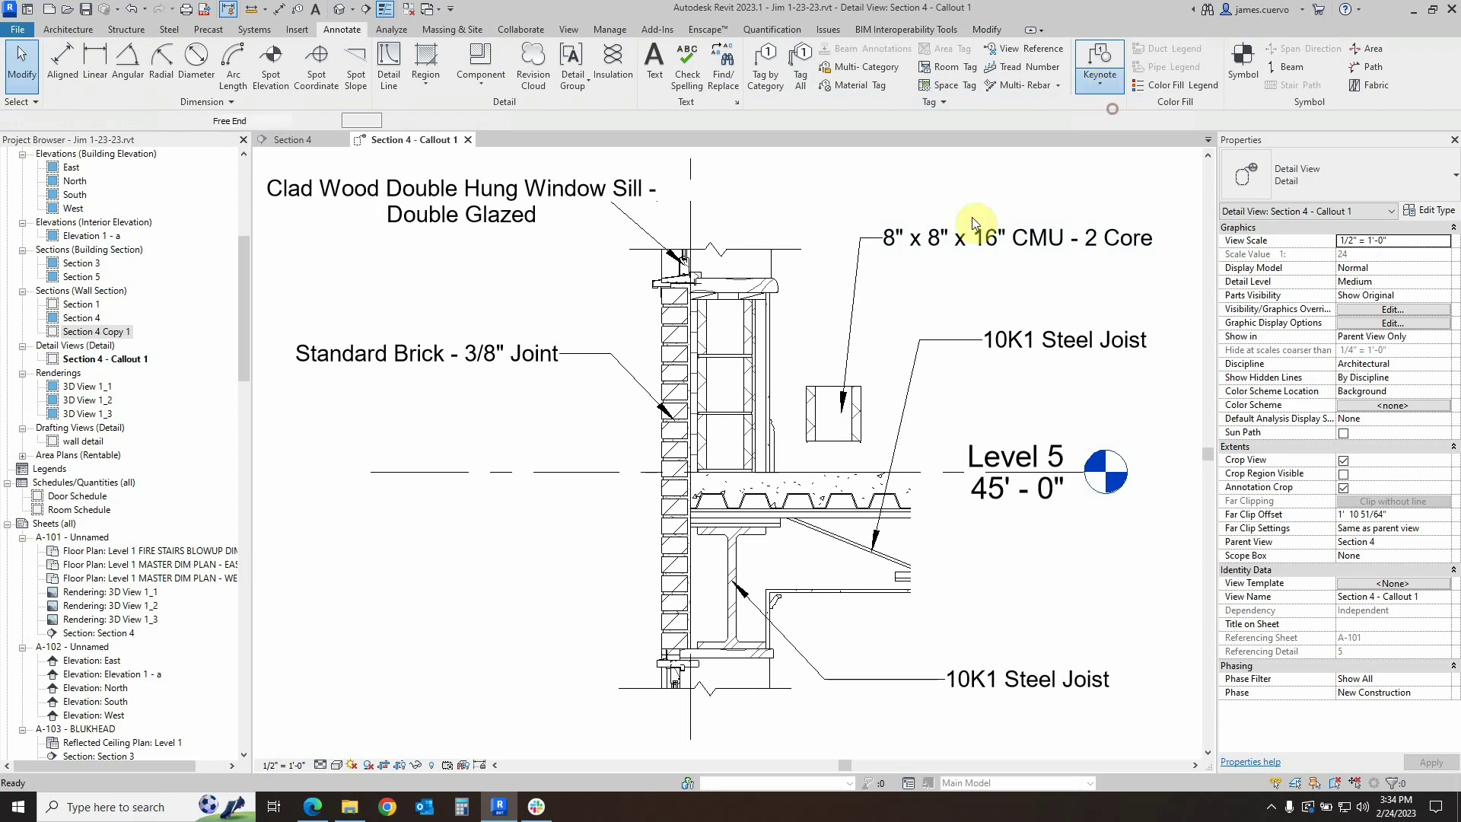
click(742, 336)
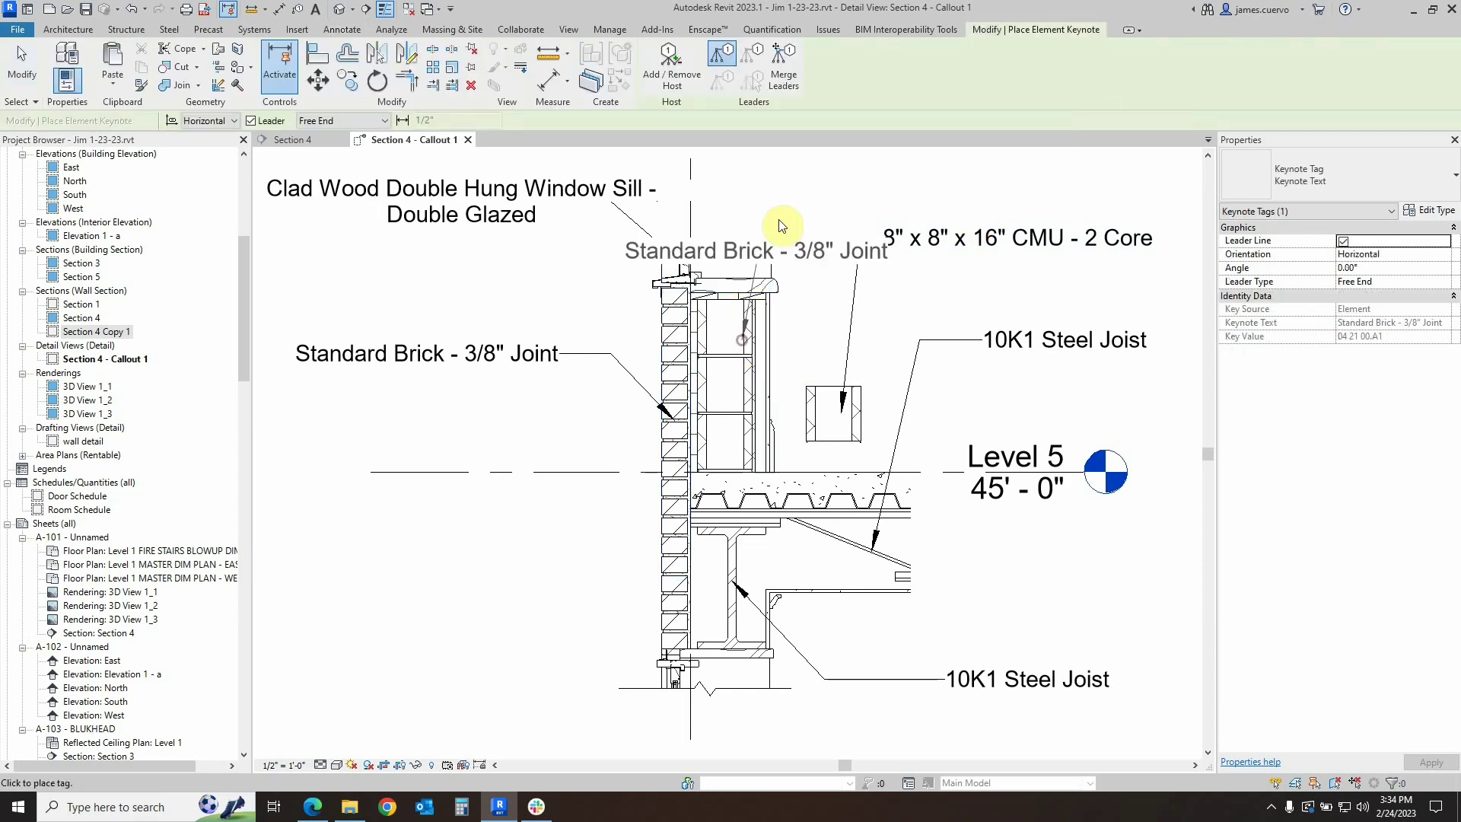
click(825, 194)
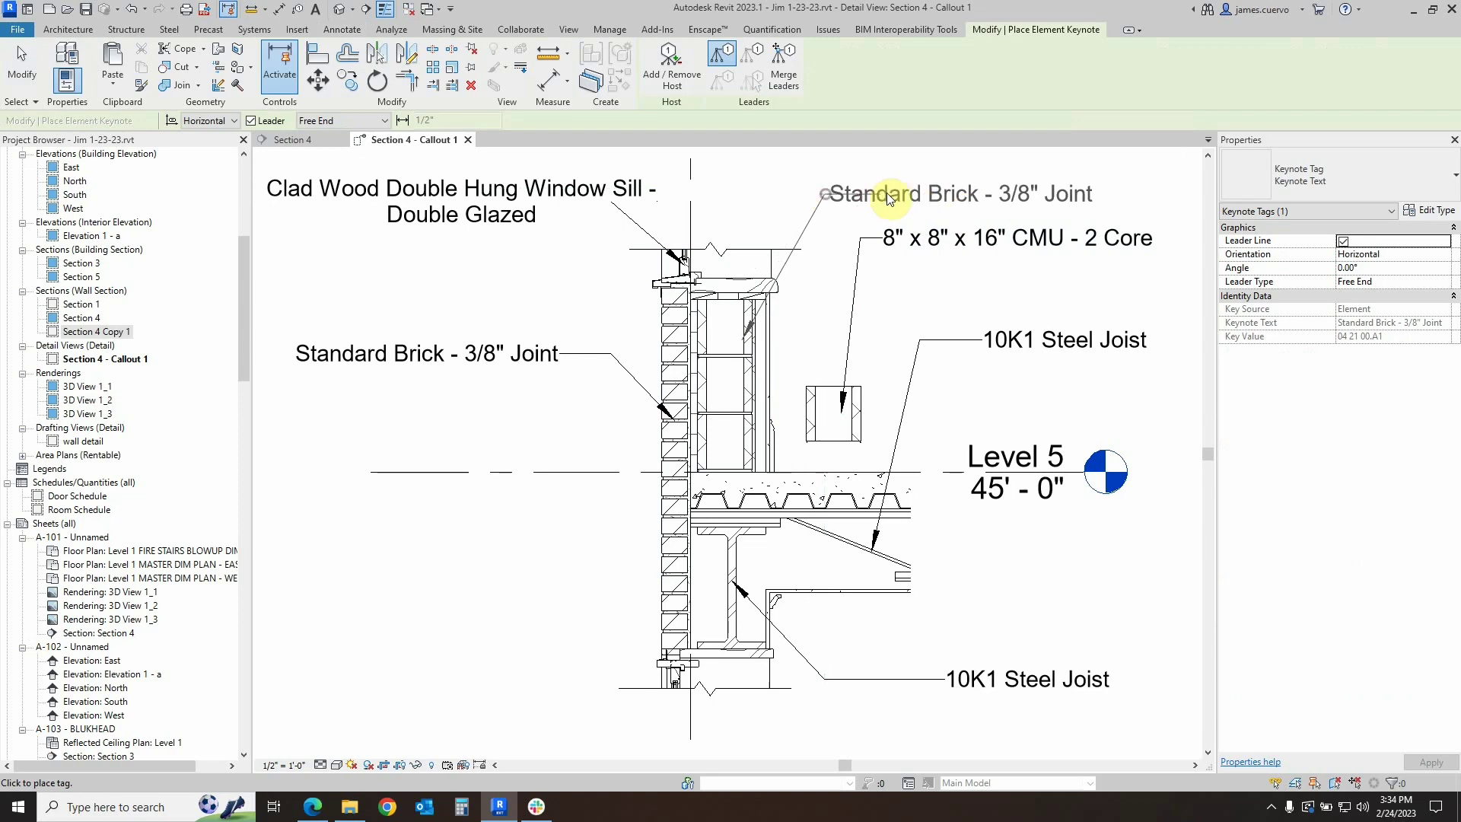
click(933, 185)
key(Escape)
key(Escape)
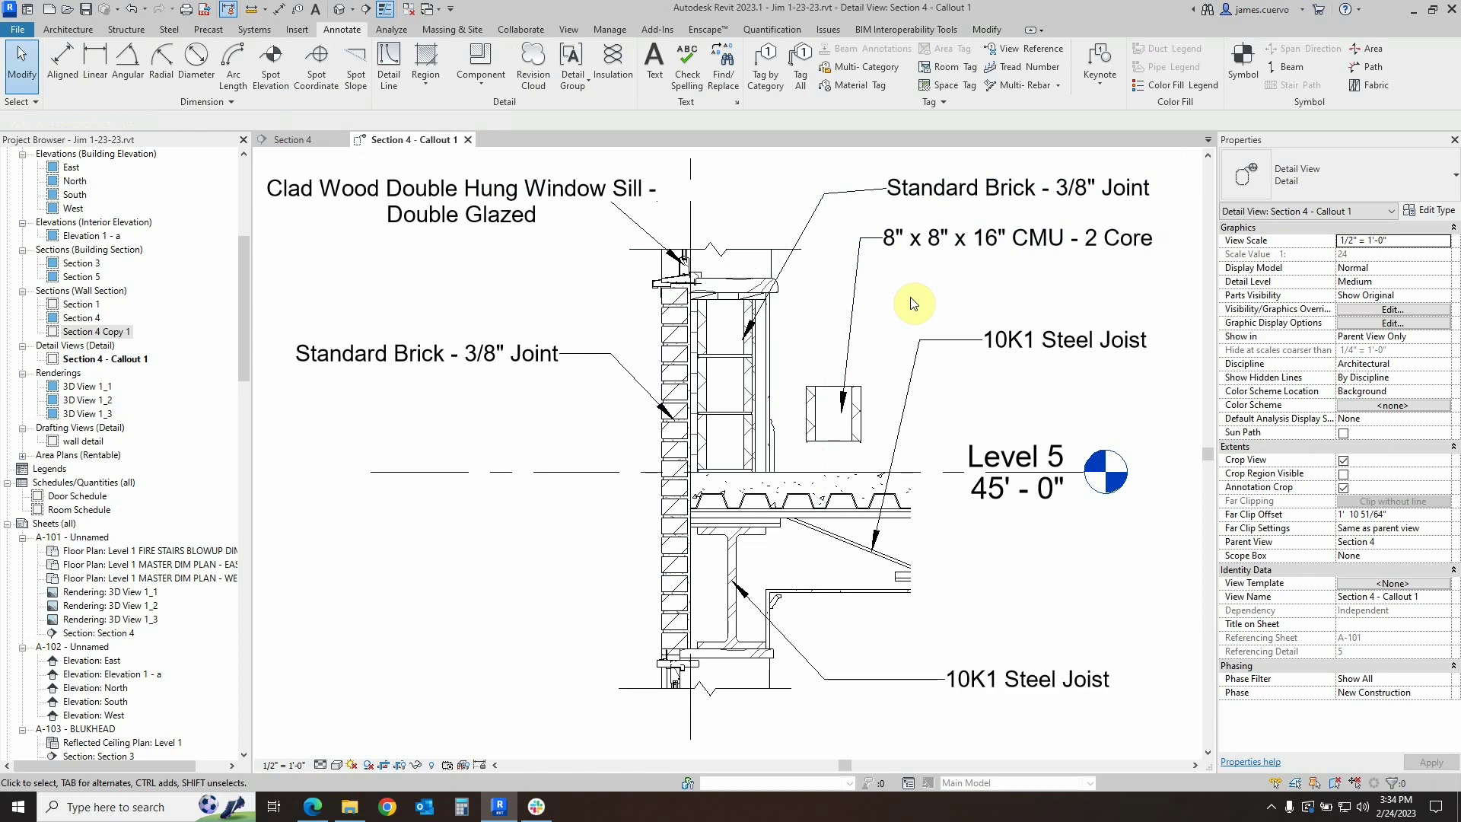
click(806, 221)
key(Delete)
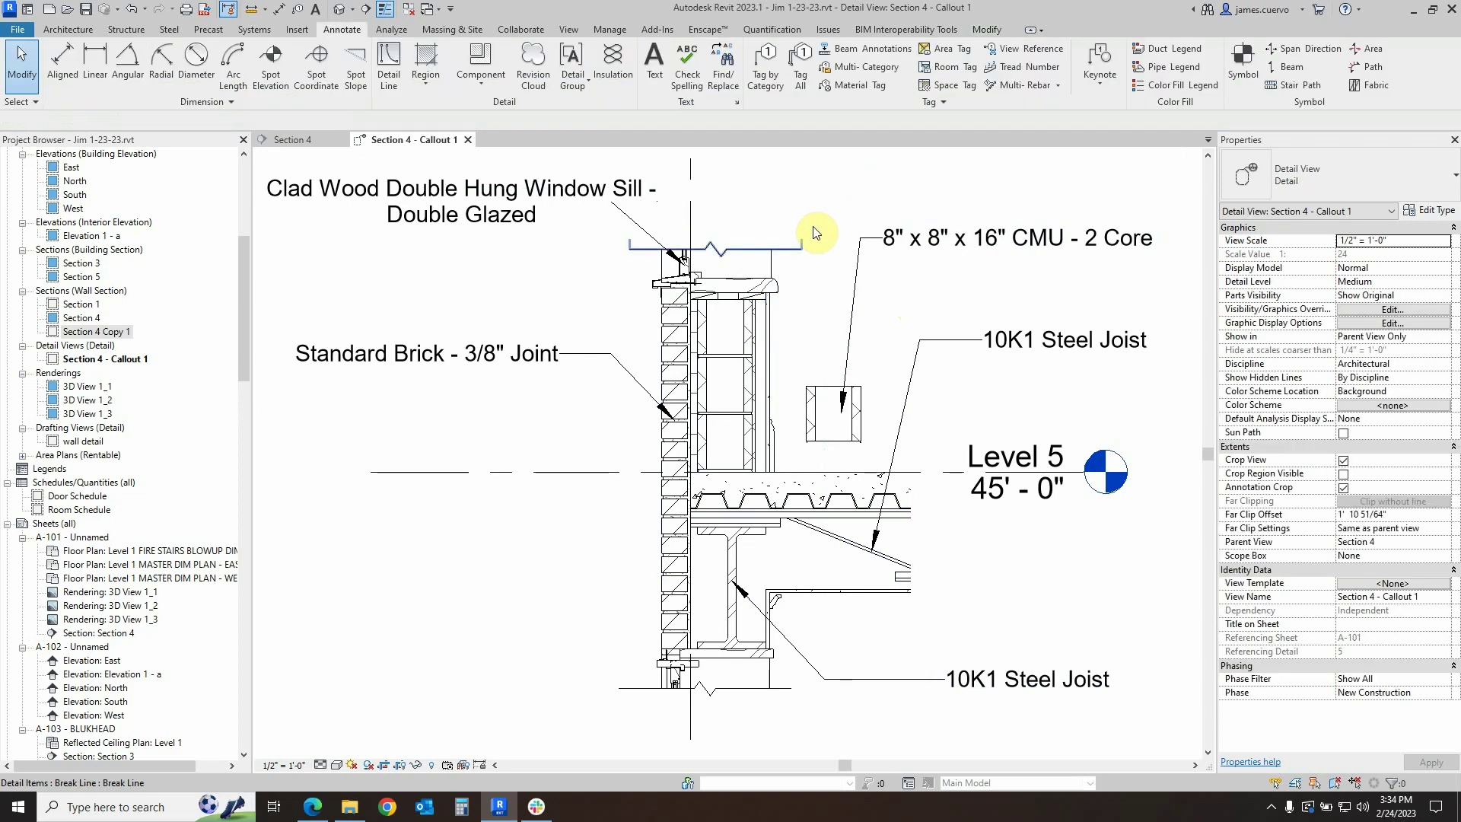
click(1096, 90)
click(1123, 146)
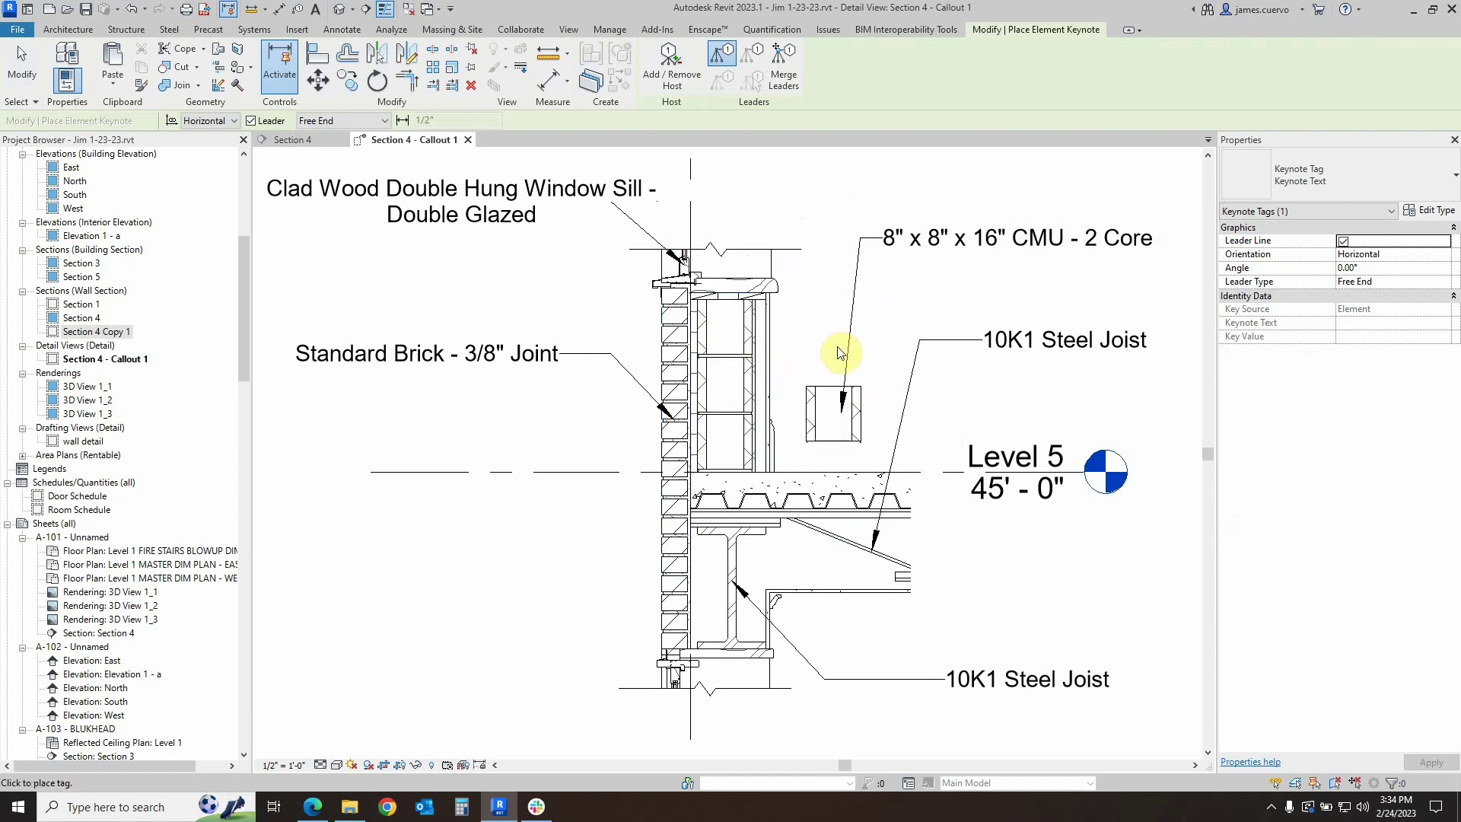
key(Escape)
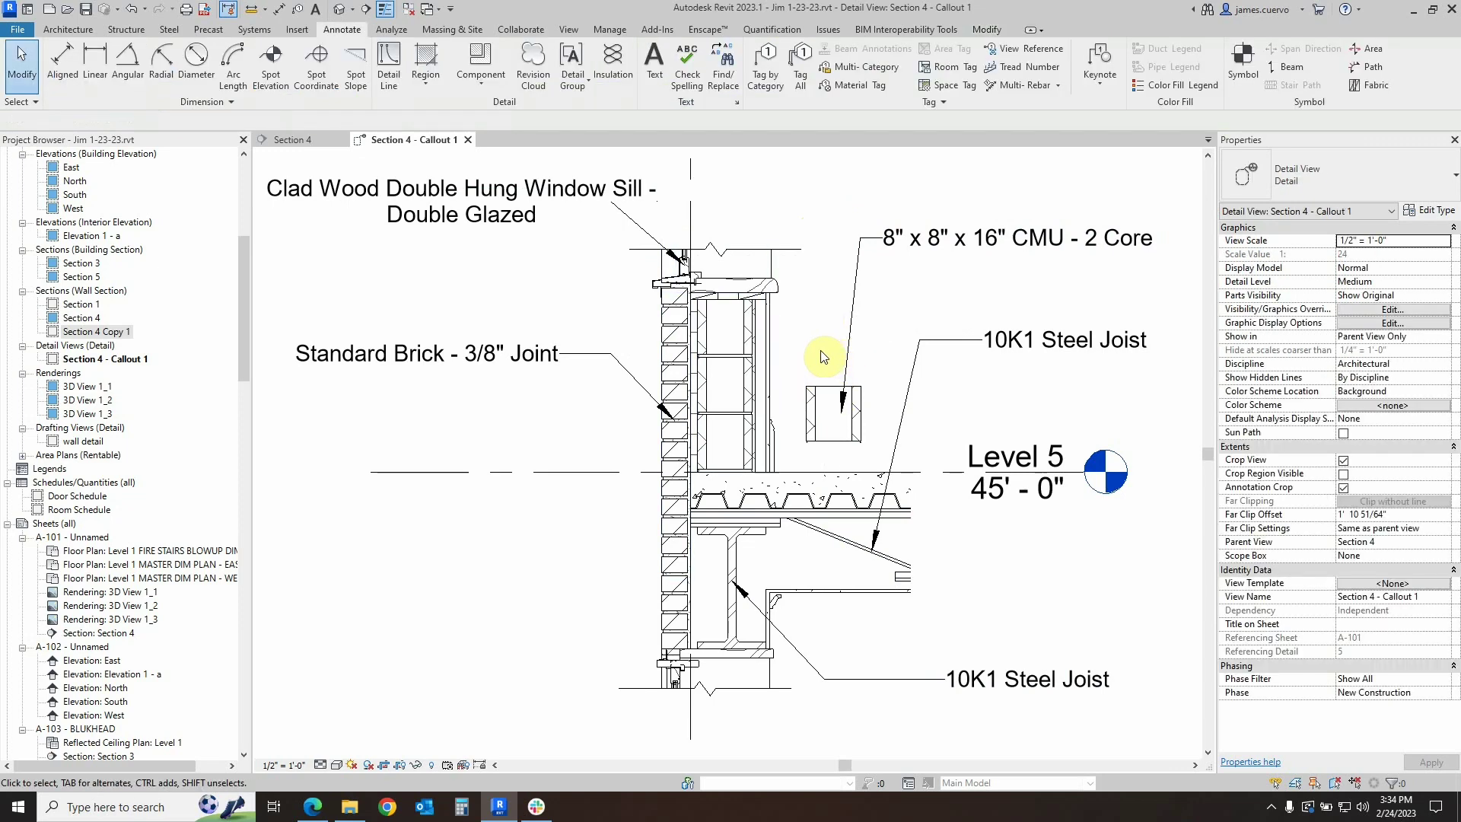
Shorten the CMU stack from its bottom and move the CMU block into the wall at the level line
click(750, 388)
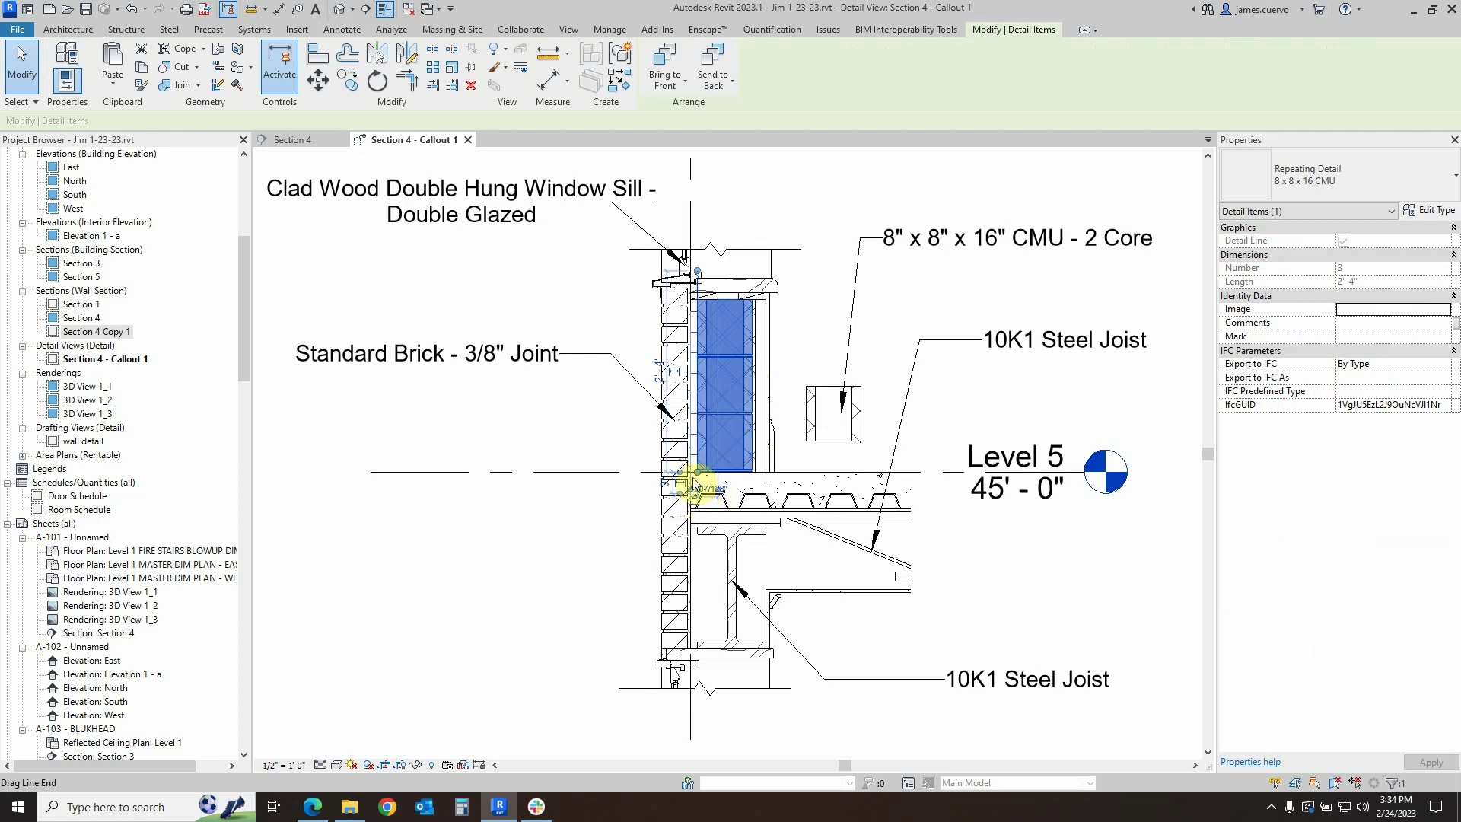
drag(696, 476, 695, 431)
click(829, 446)
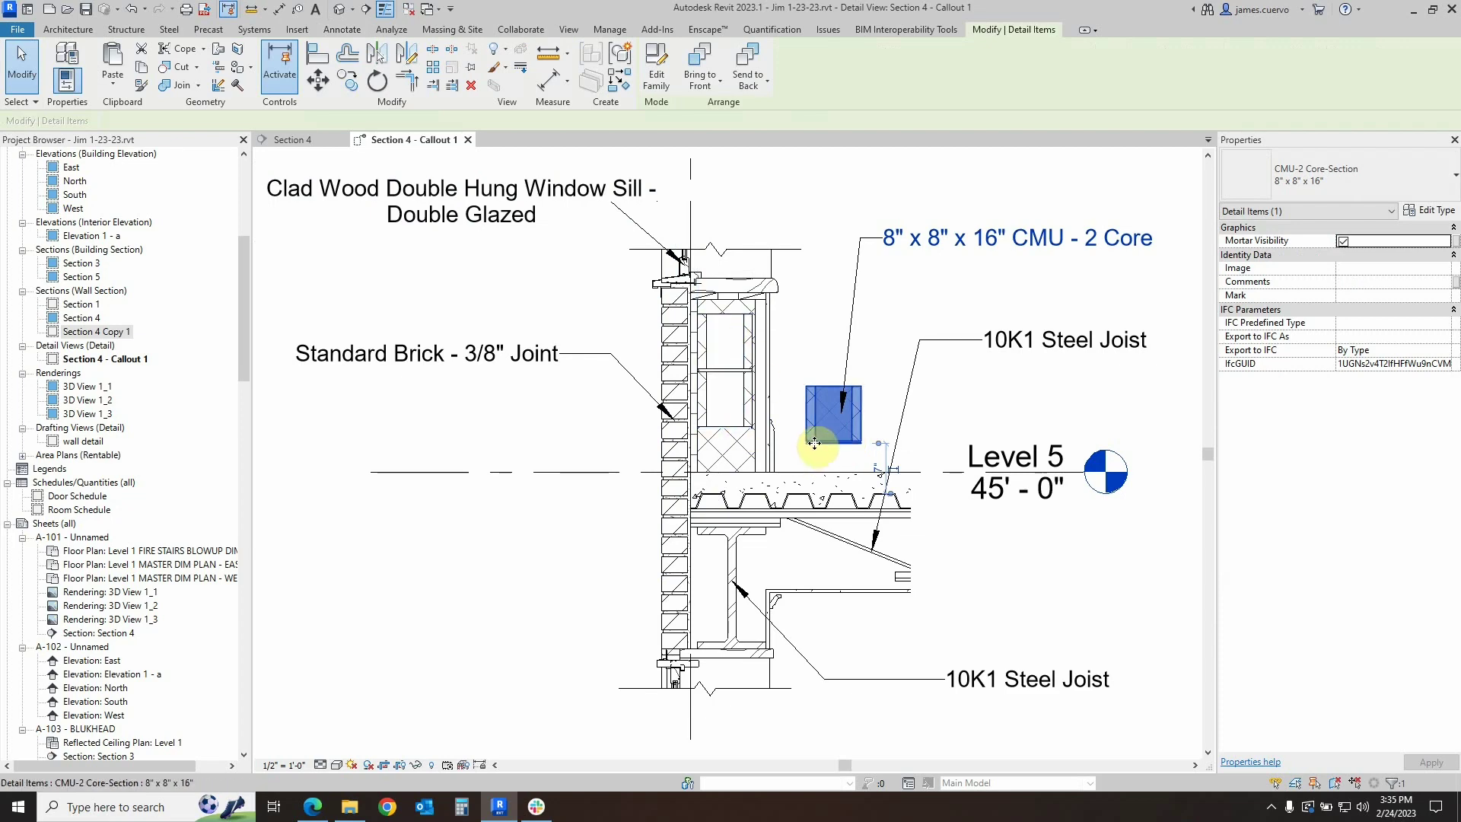
click(321, 82)
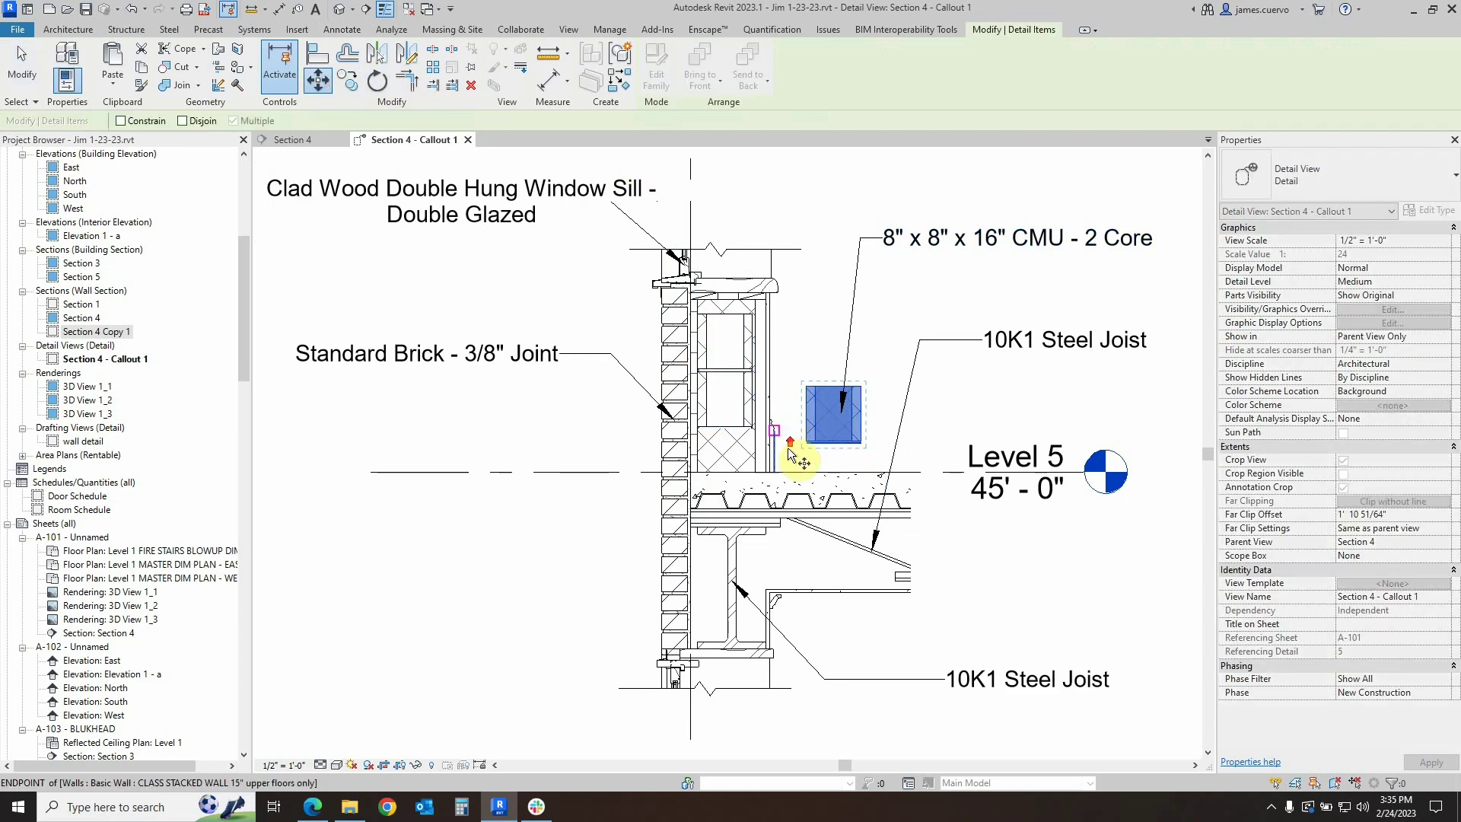
scroll(805, 443, up, 4)
click(806, 424)
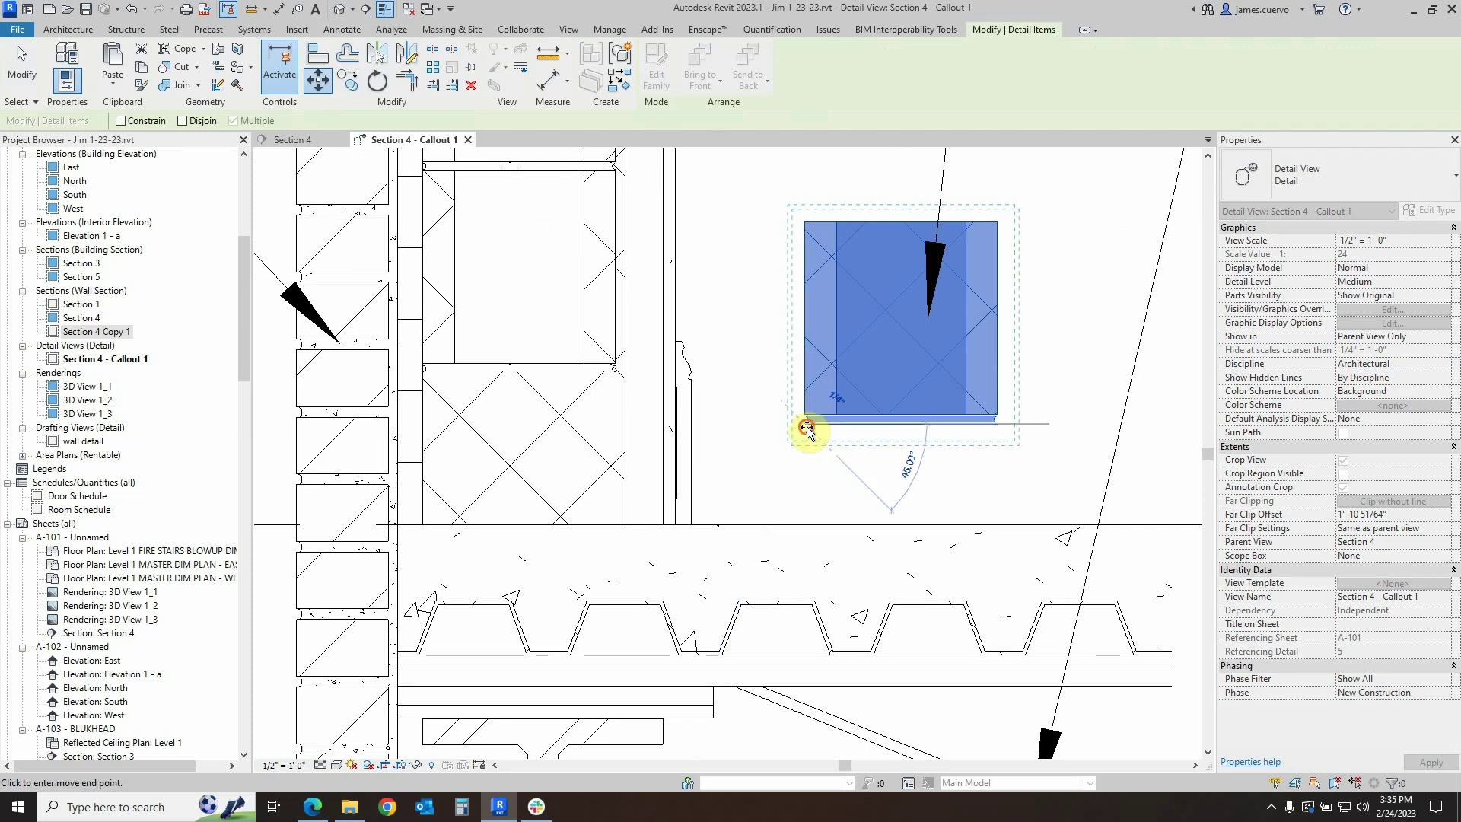
click(423, 523)
click(649, 309)
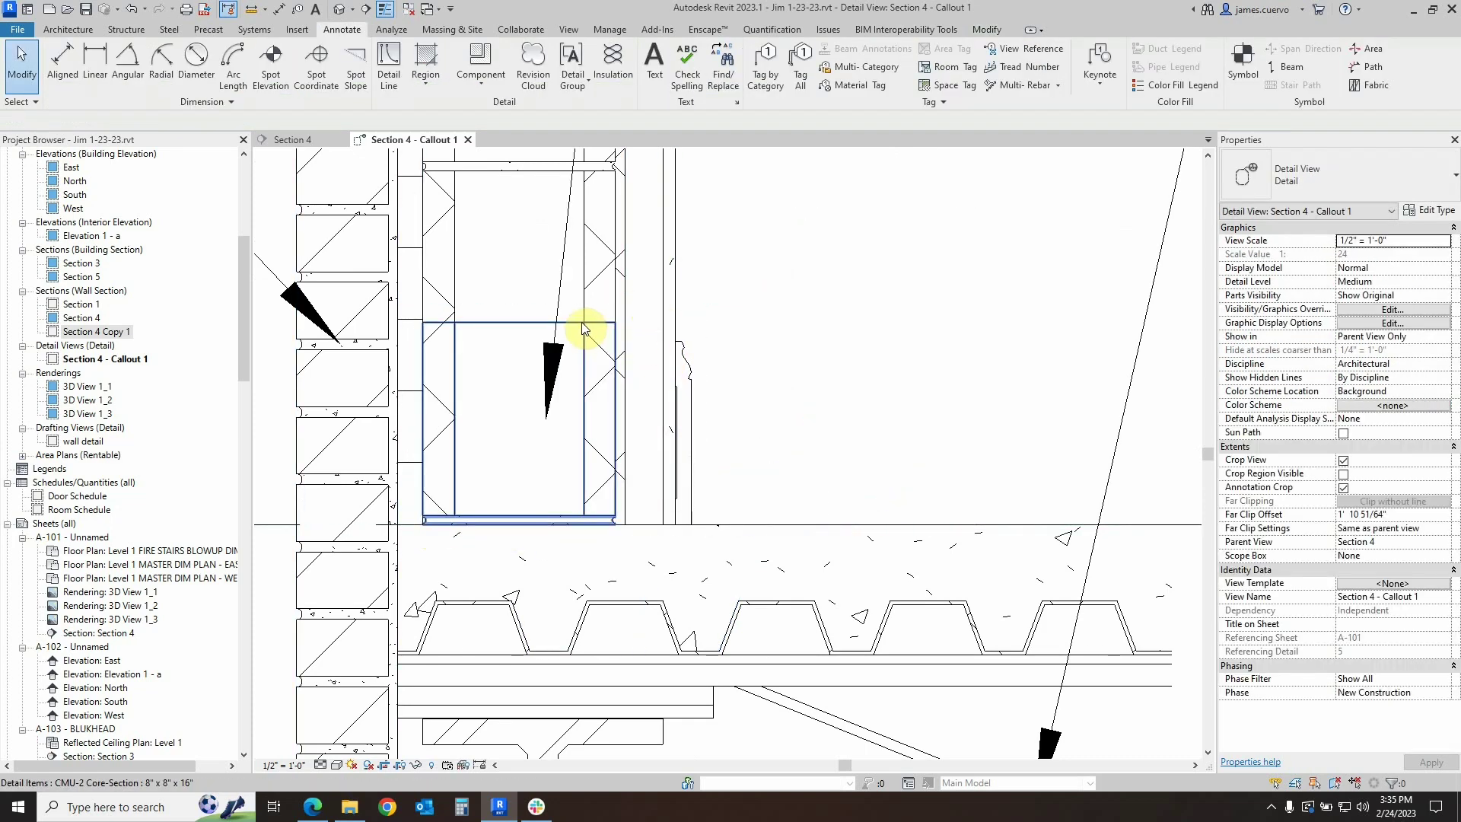
Shorten the CMU repeating detail above the block to 1' 8"
scroll(587, 326, down, 1)
middle_drag(587, 326, 695, 391)
click(715, 339)
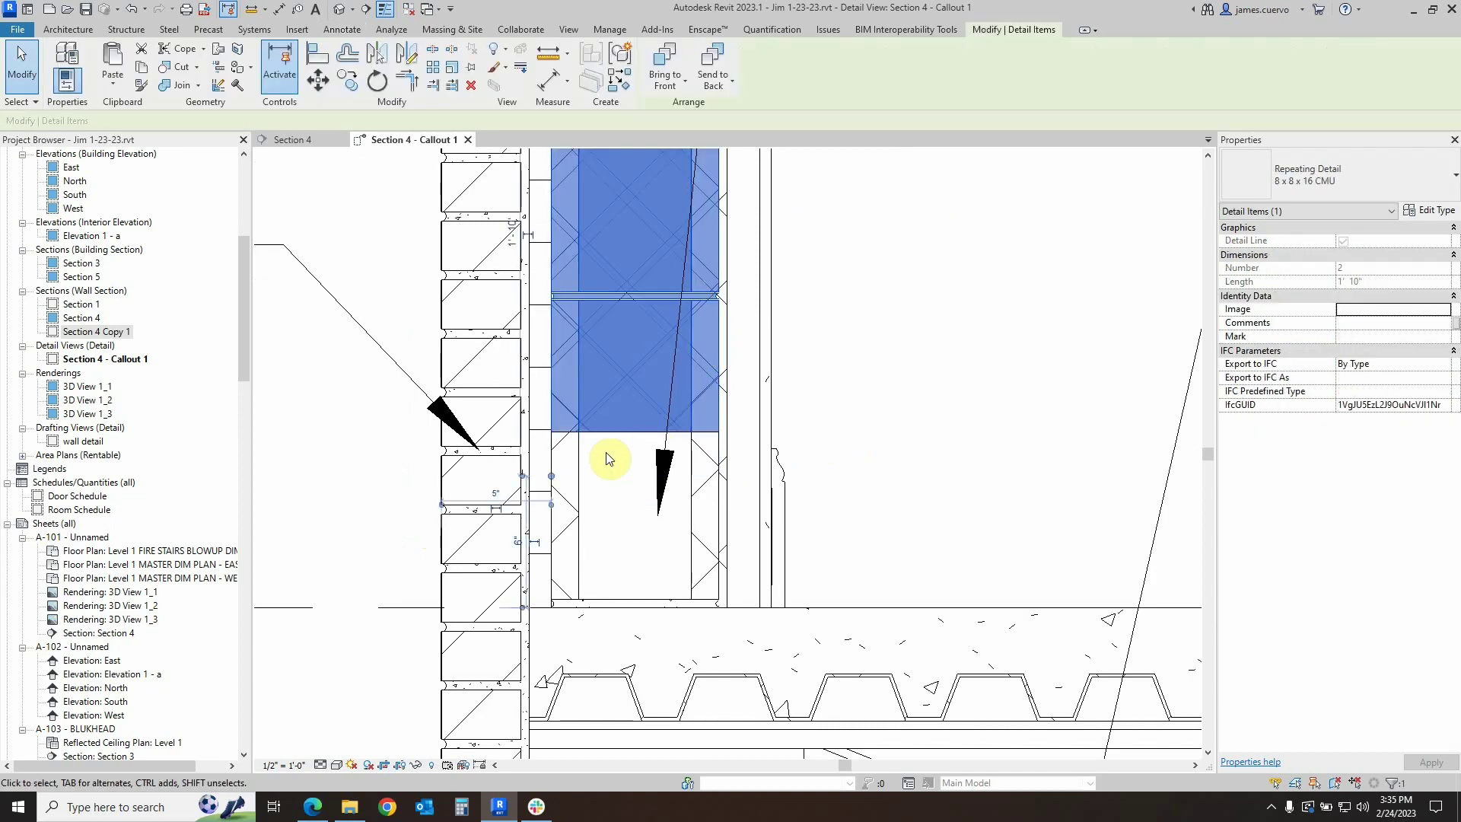
drag(554, 480, 553, 430)
click(833, 393)
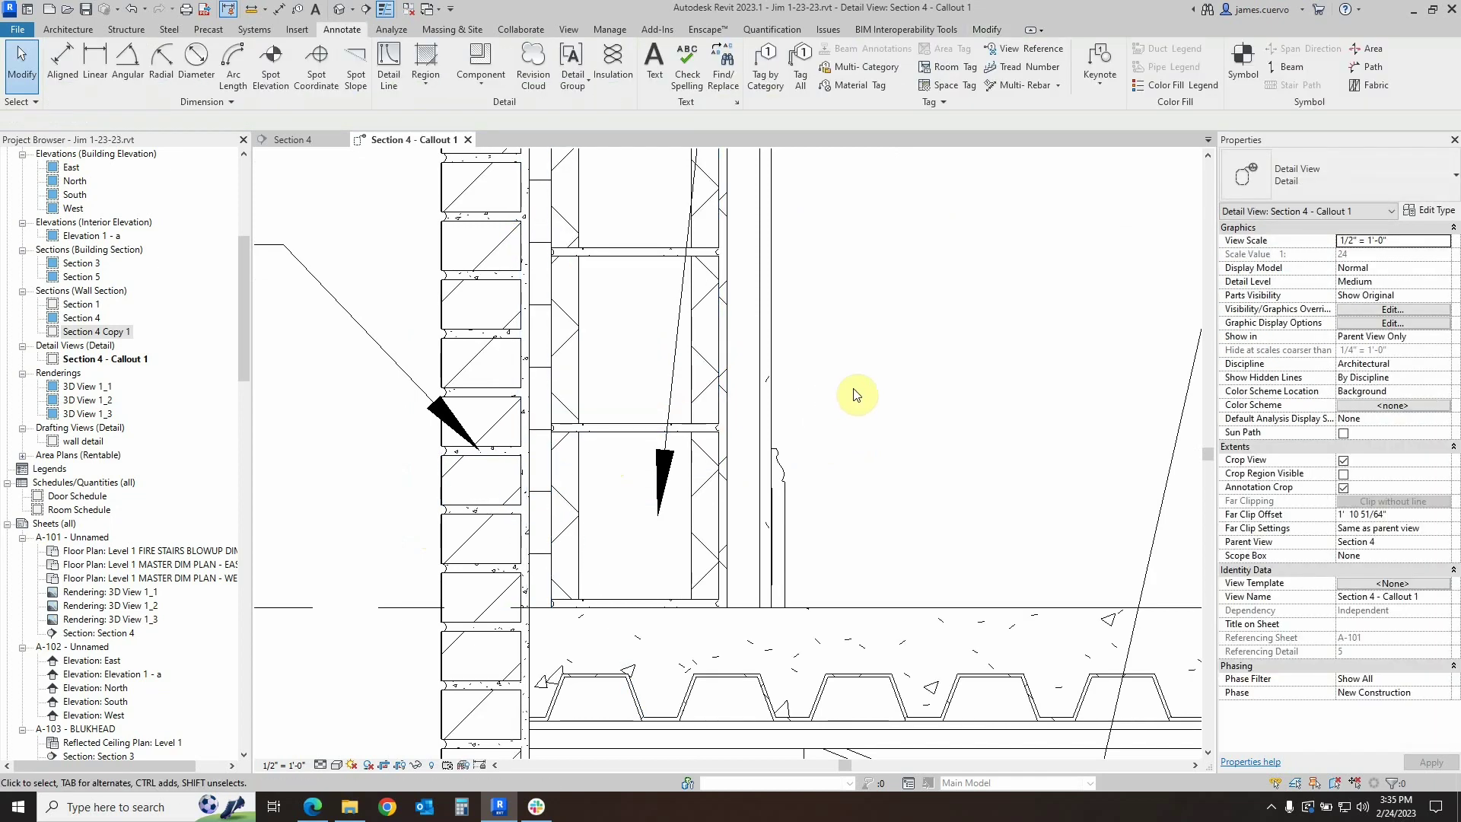
scroll(880, 391, down, 3)
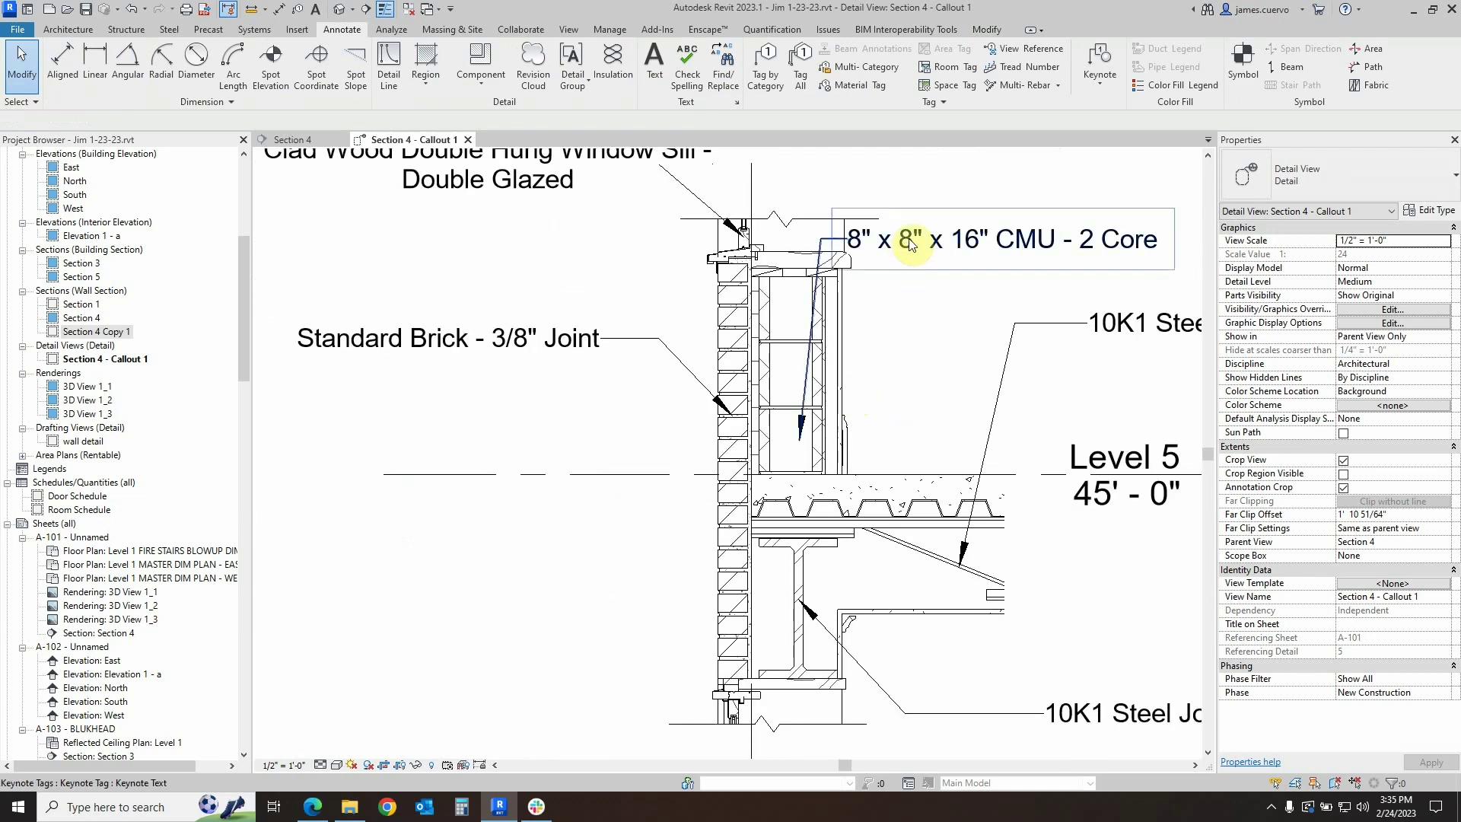
Move the CMU keynote text right and pull its leader arrowhead onto the CMU in the wall
middle_drag(909, 242, 736, 415)
click(736, 415)
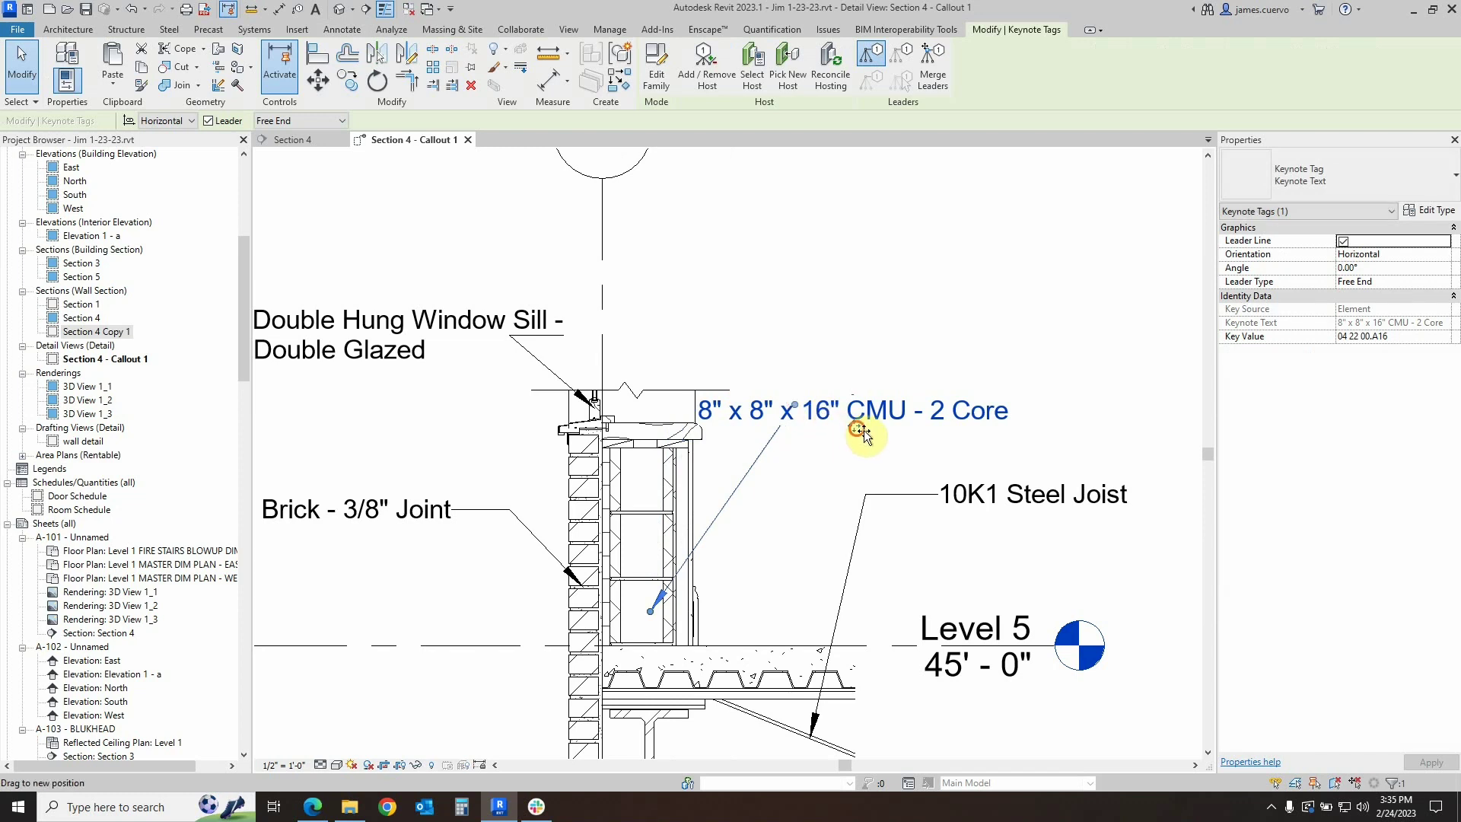
drag(855, 433, 963, 434)
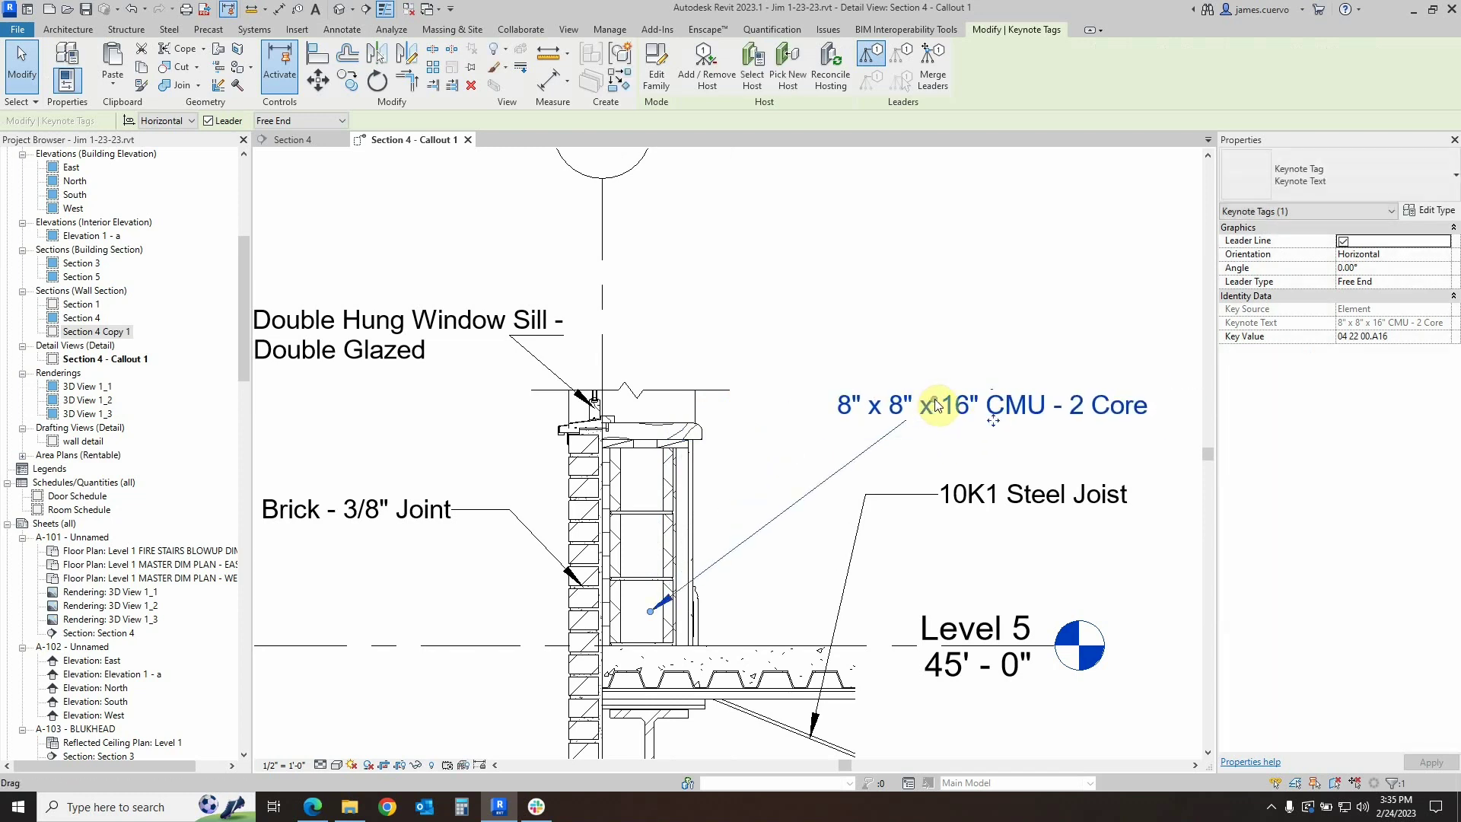
drag(841, 428, 803, 410)
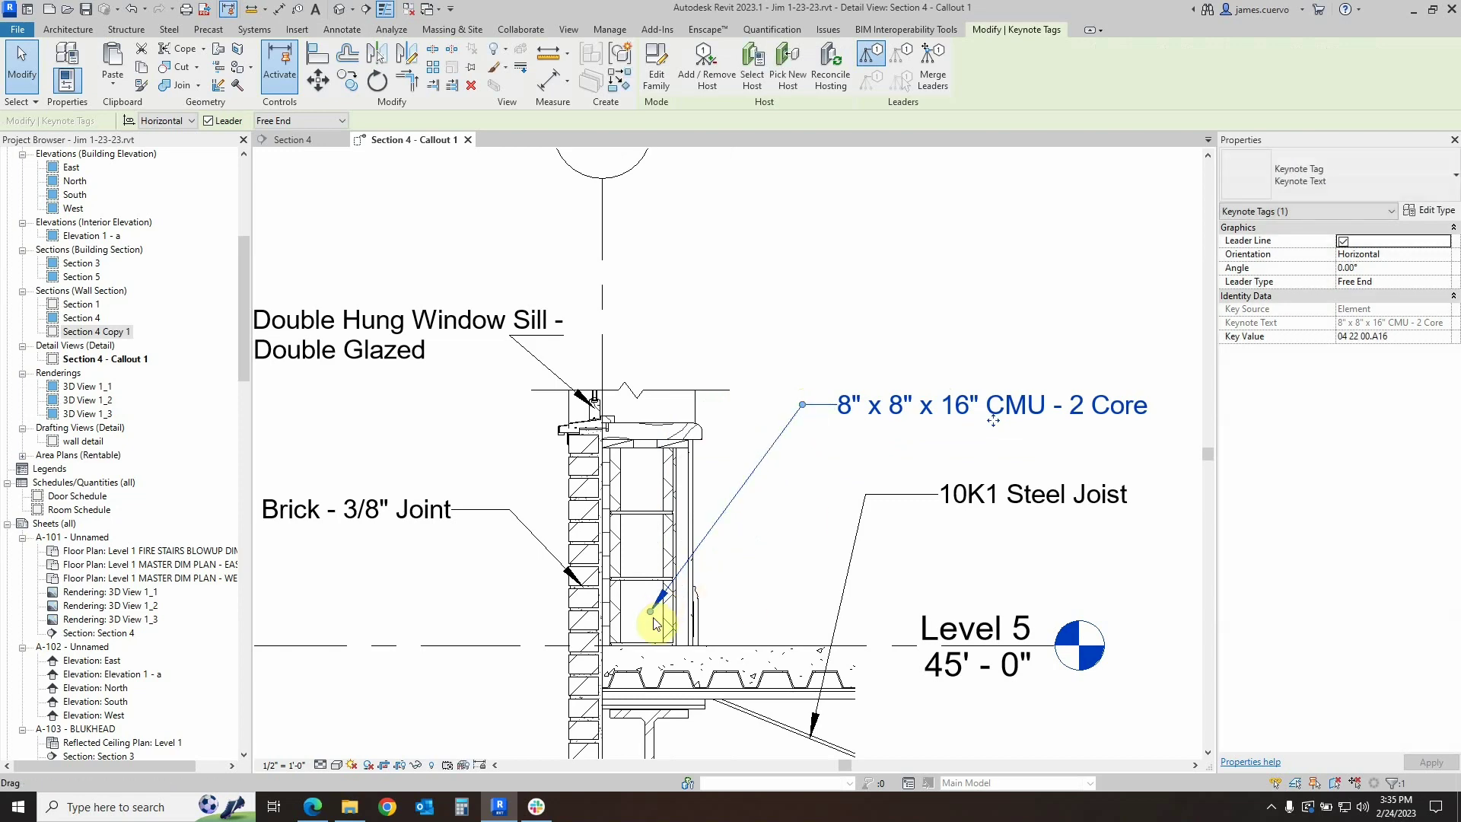
drag(648, 616, 644, 557)
click(764, 556)
scroll(773, 546, down, 3)
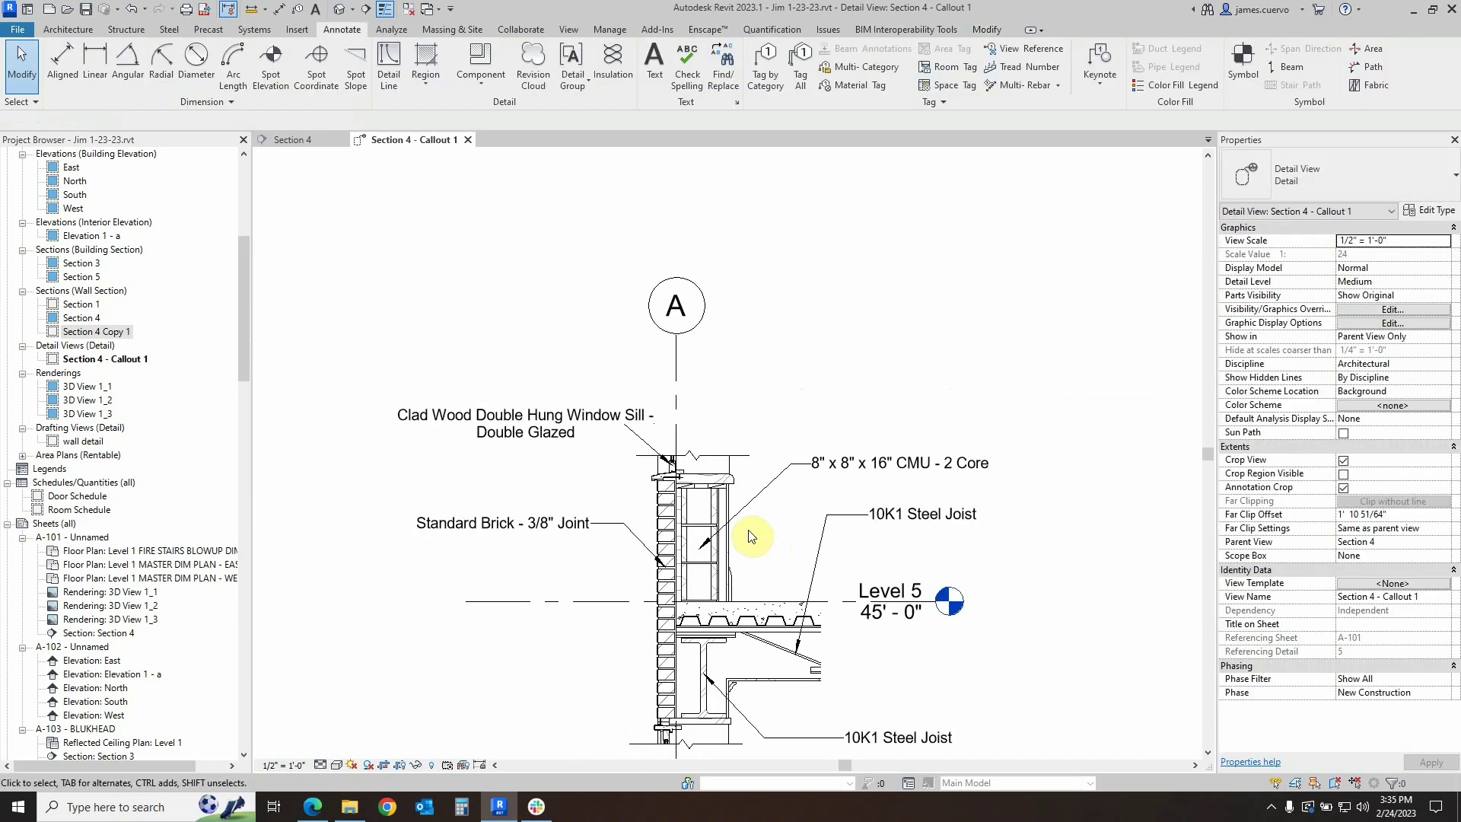
scroll(721, 509, down, 3)
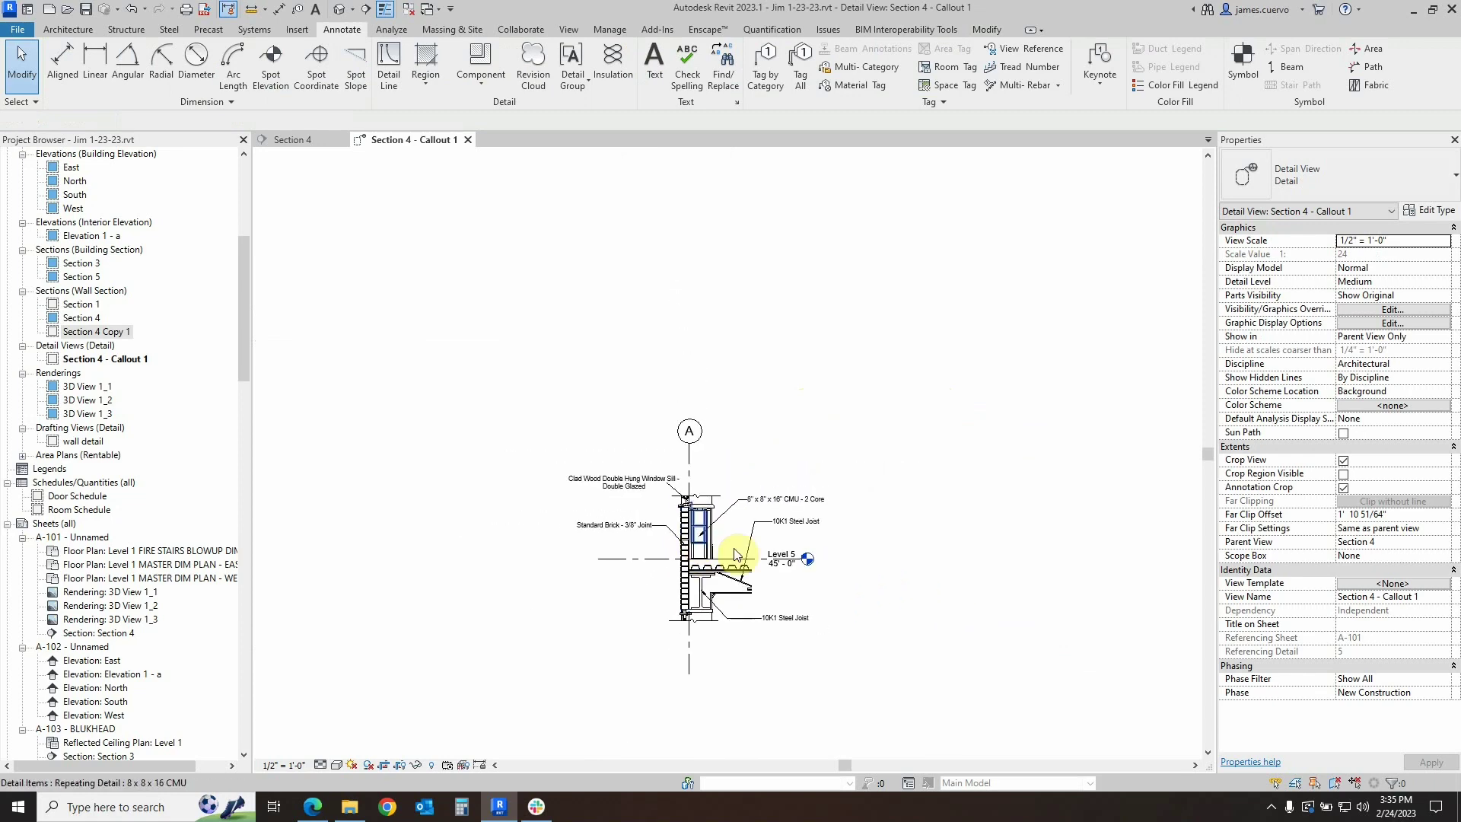
scroll(734, 560, up, 2)
scroll(730, 563, up, 3)
scroll(722, 551, down, 2)
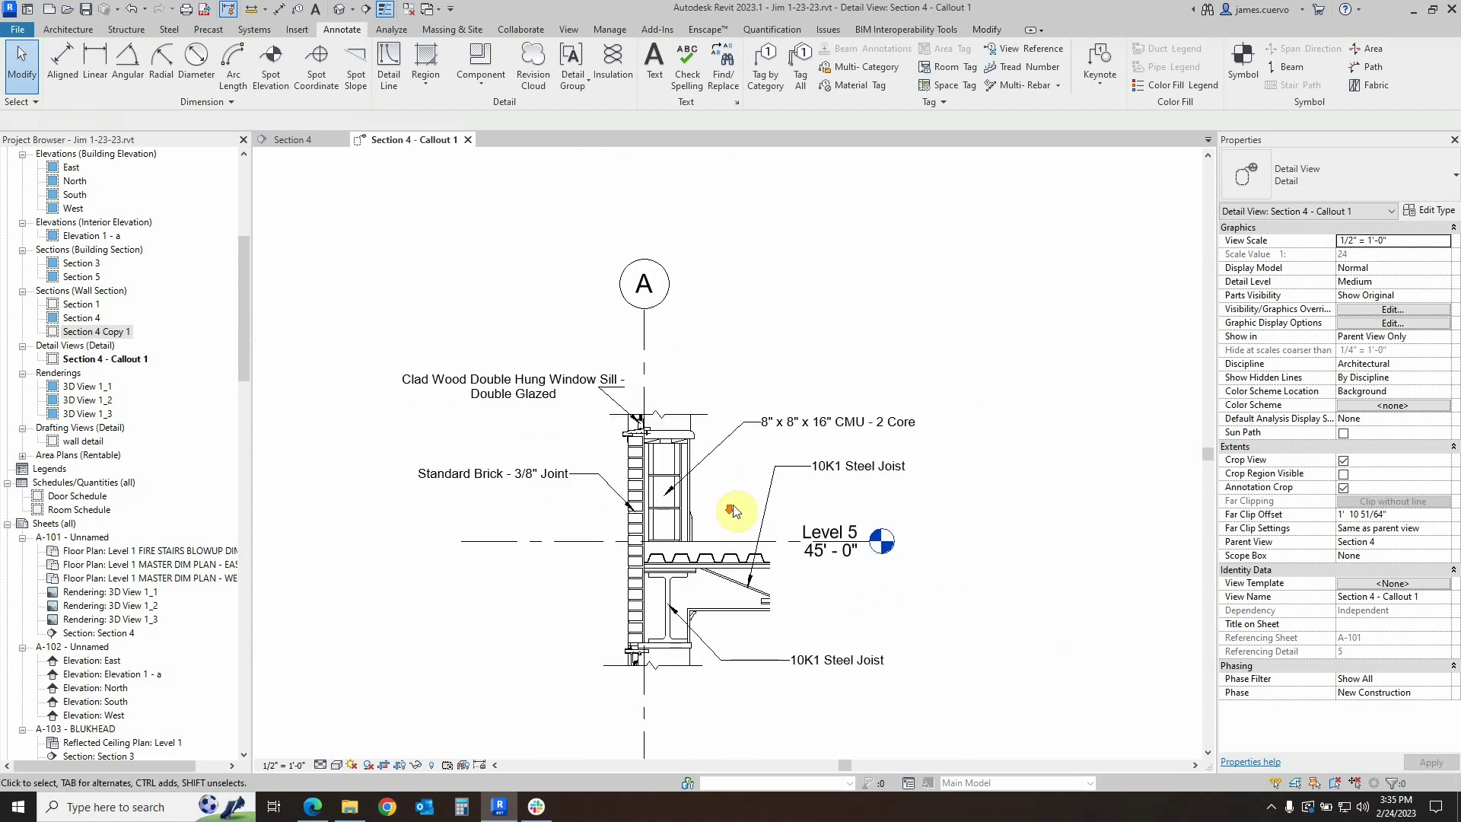
middle_drag(734, 418, 835, 395)
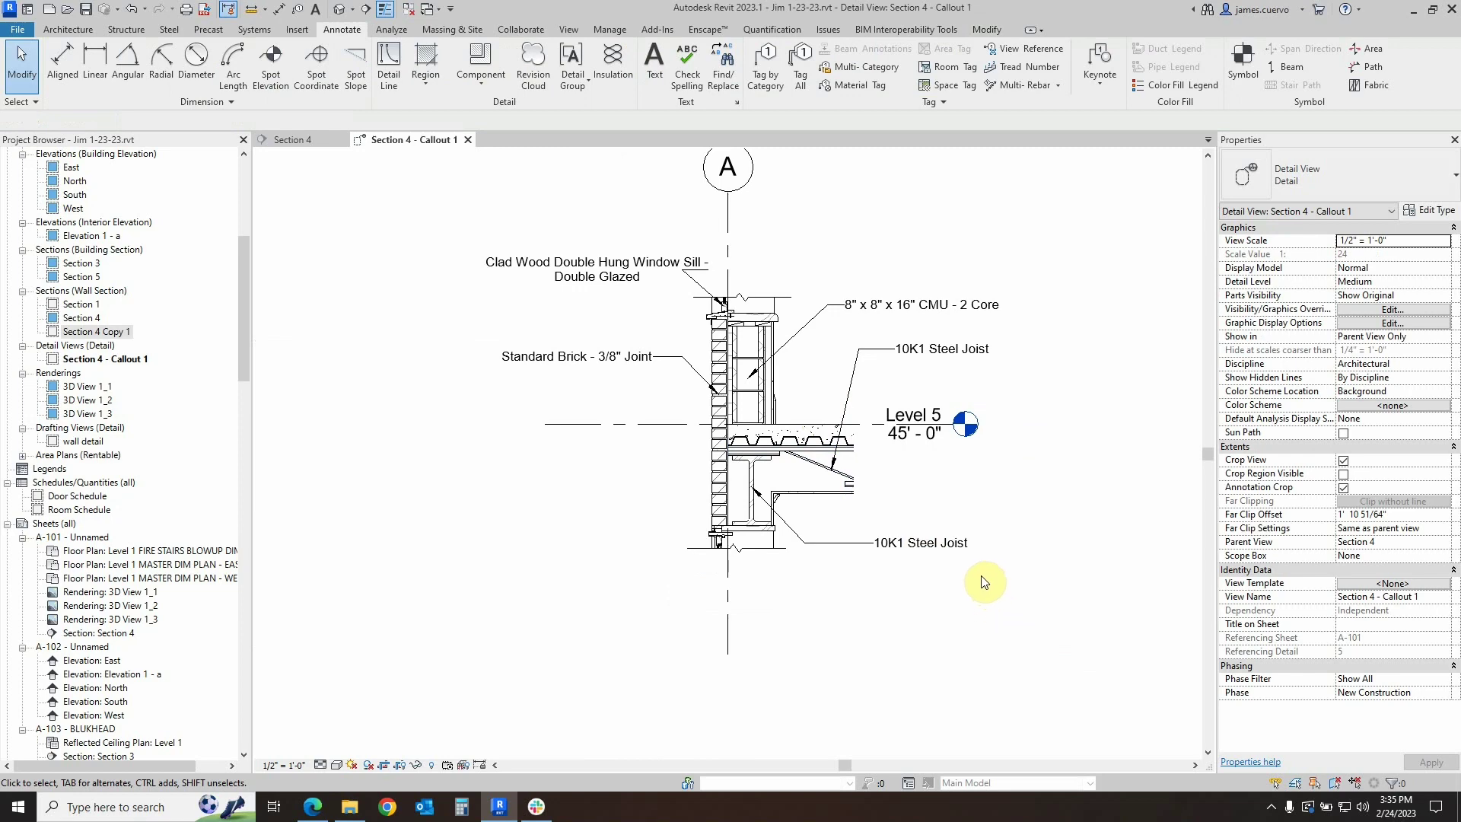
scroll(985, 582, down, 2)
scroll(985, 587, up, 1)
middle_drag(985, 587, 832, 662)
scroll(836, 656, up, 1)
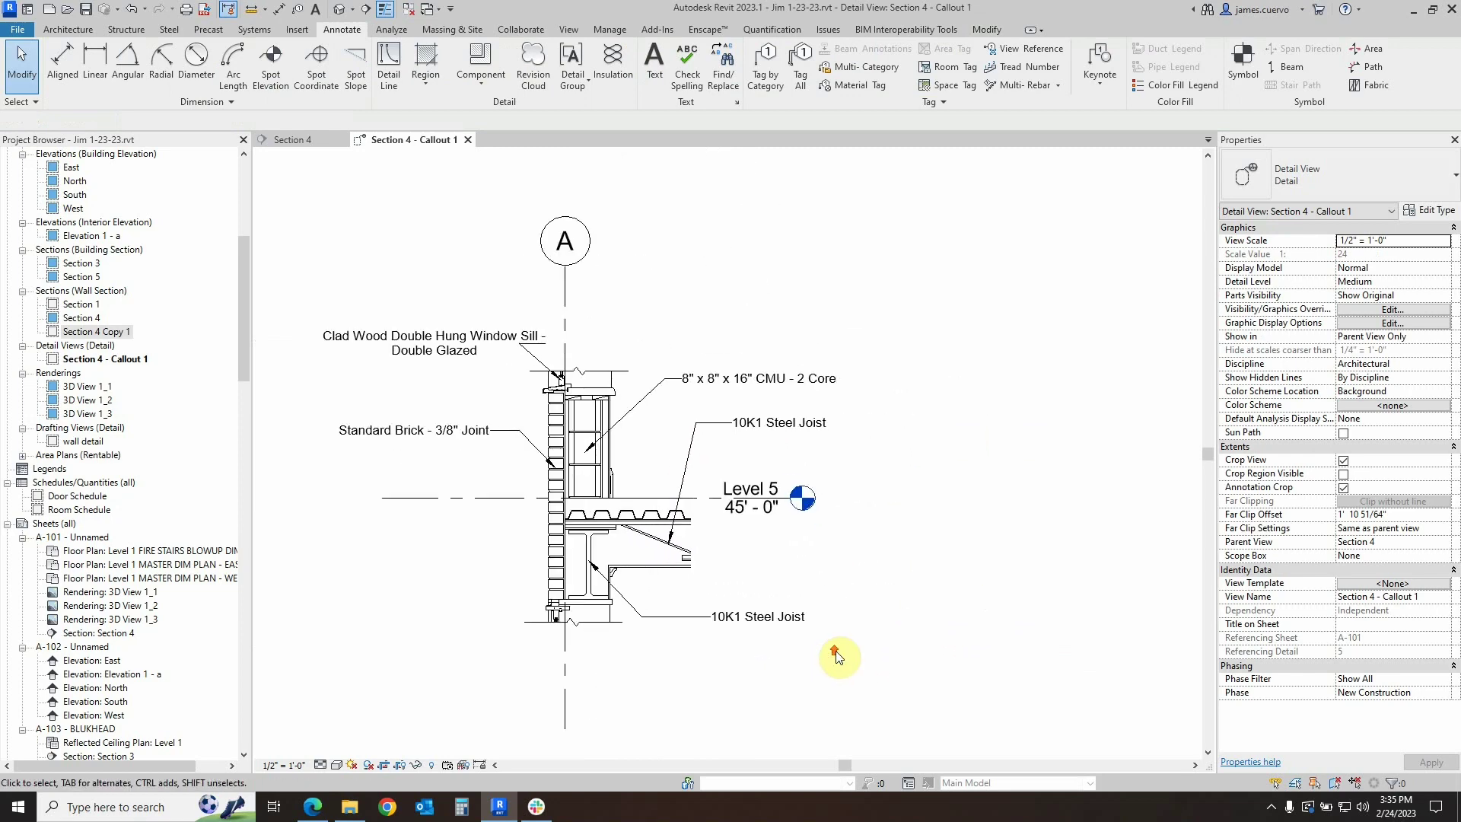